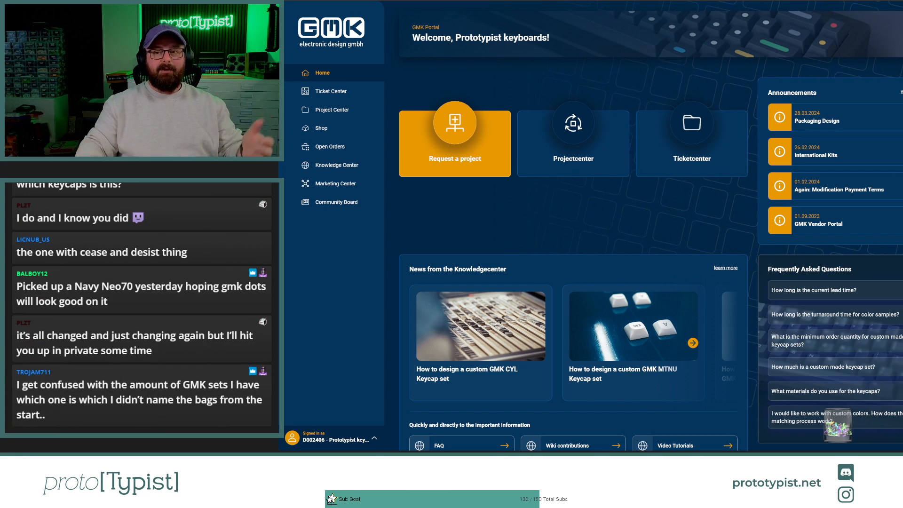
Step: Switch to the Shopify product list and start duplicating "(Pre-Order) Mode SixtyFive 2024 Addons" with images and inventory quantities excluded
{"action": "key", "text": "ctrl+Tab"}
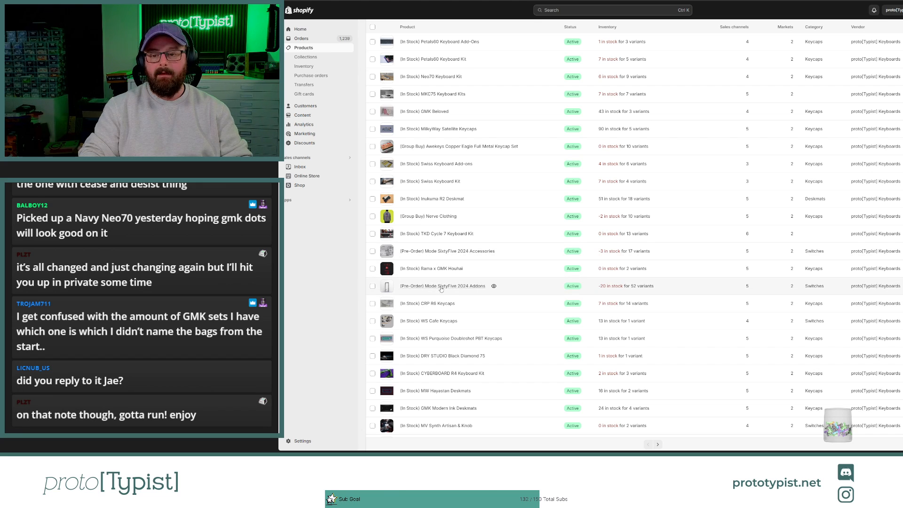
{"action": "left_click", "coordinate": [441, 289]}
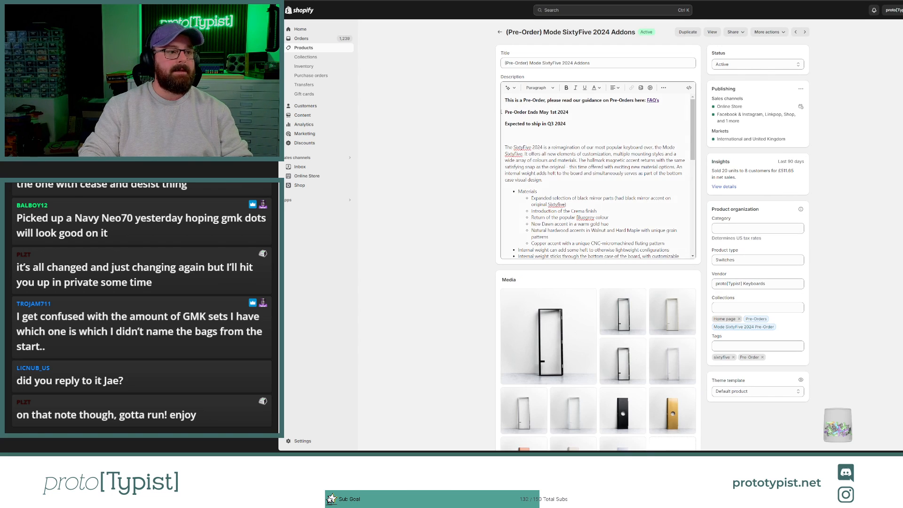
{"action": "left_click", "coordinate": [687, 31]}
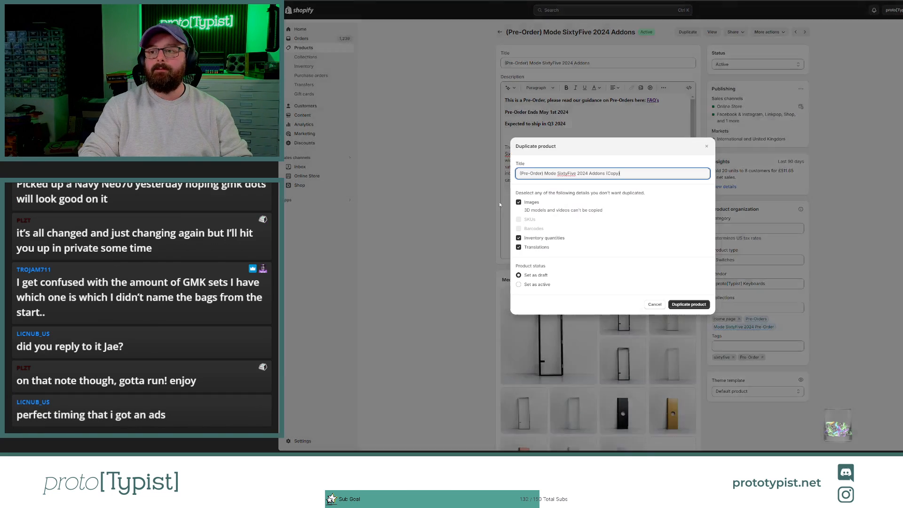
{"action": "left_click", "coordinate": [518, 203]}
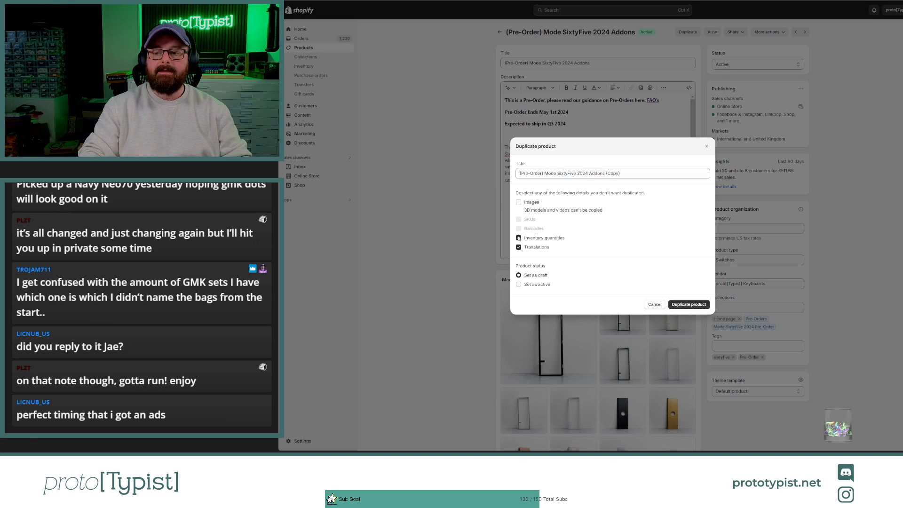
{"action": "left_click", "coordinate": [518, 238]}
Step: Change the duplicate's title to "(Pre-Order) GMK NordeUK Kits", replacing everything after the pre-order prefix
{"action": "left_click", "coordinate": [544, 174]}
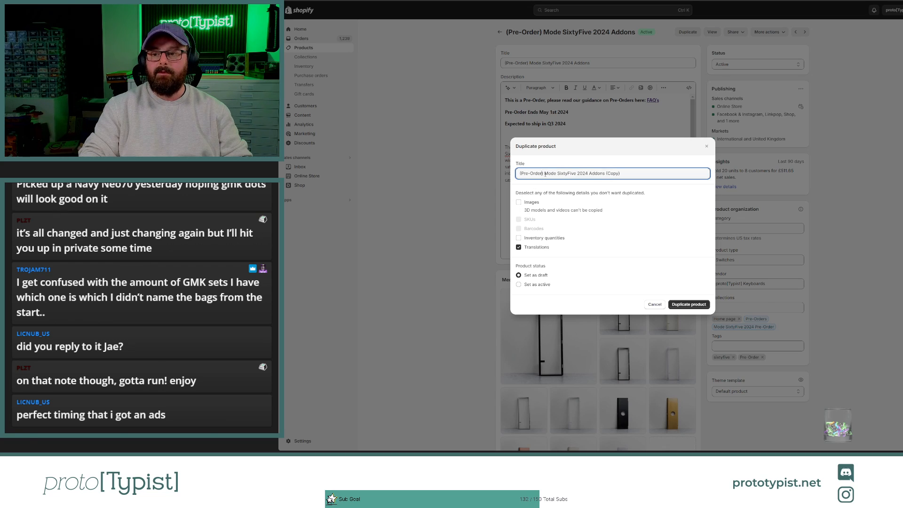
{"action": "left_click_drag", "start_coordinate": [544, 173], "coordinate": [622, 173]}
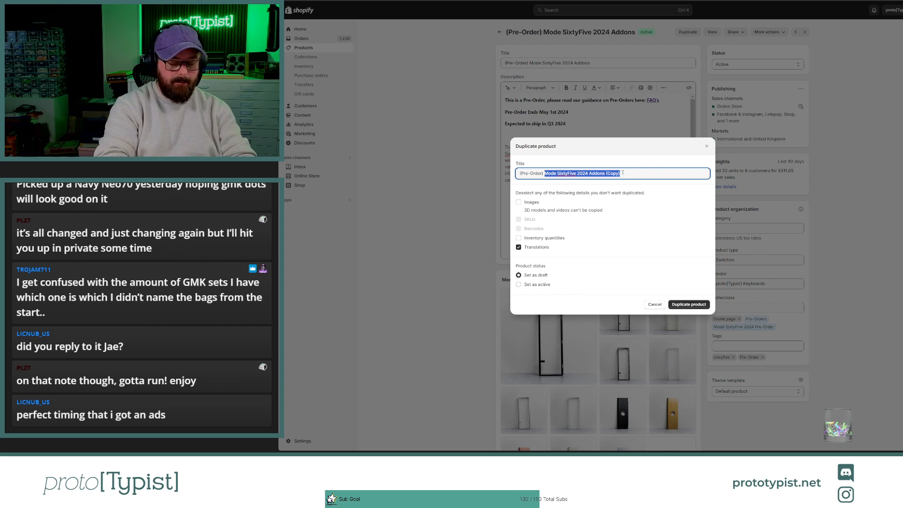
{"action": "type", "text": "Norde"}
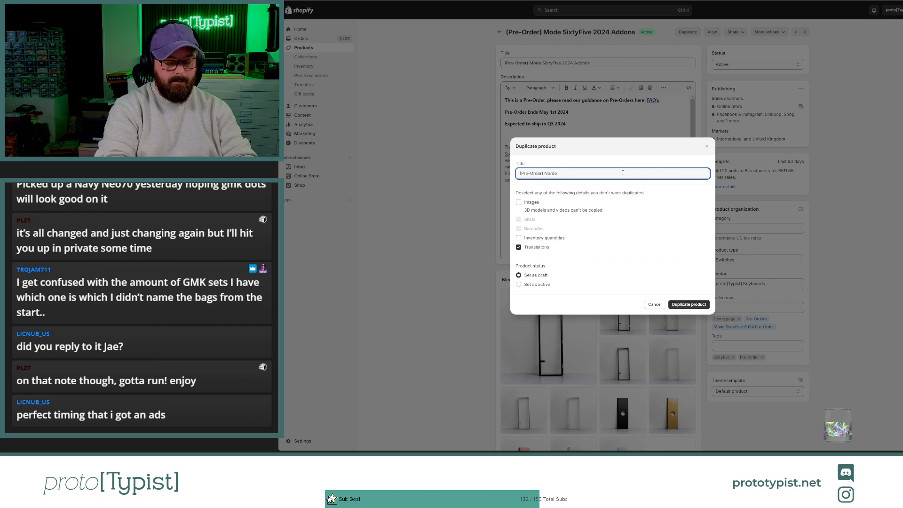
{"action": "type", "text": "UK Kits"}
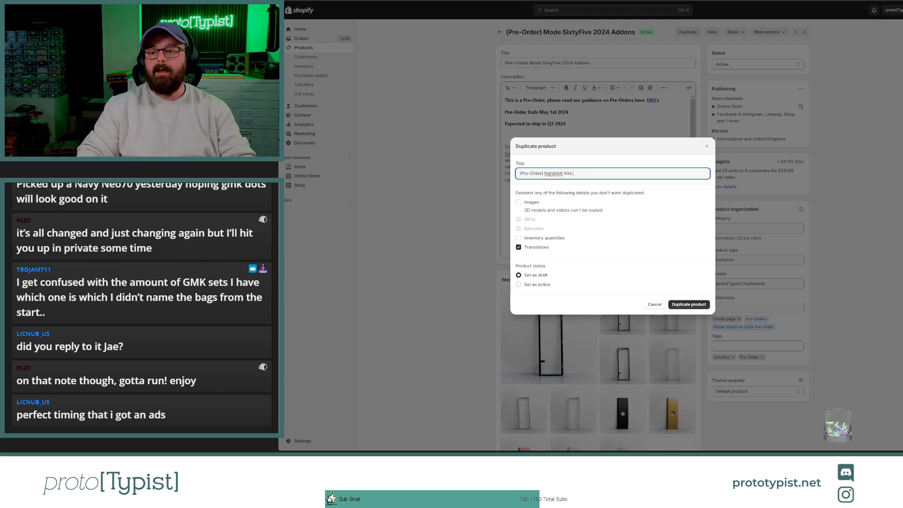
{"action": "key", "text": "ctrl+Left"}
{"action": "type", "text": "GMK "}
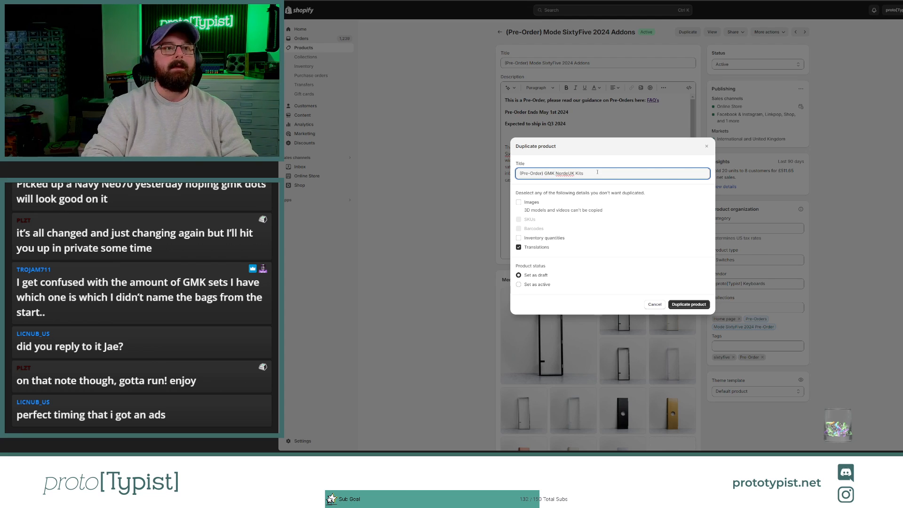
{"action": "type", "text": "Mo"}
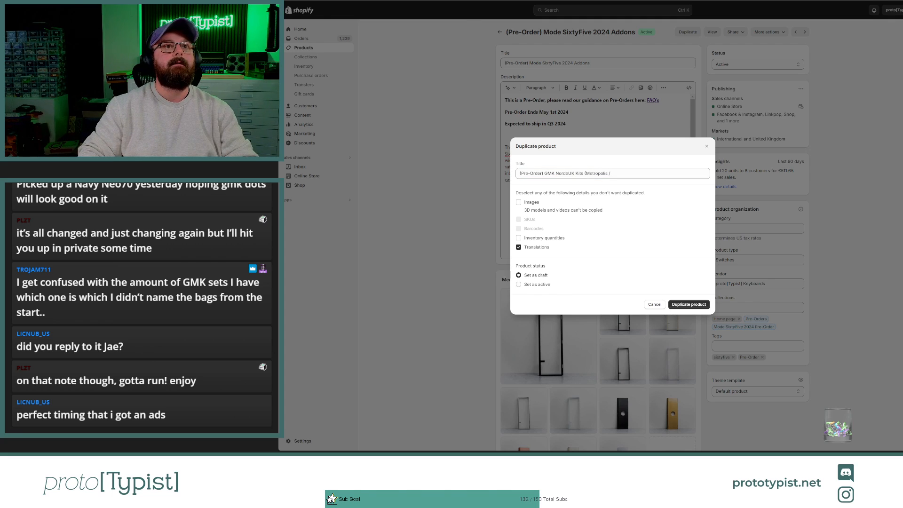
Step: Extend the duplicate's title with the set names "(Metropolis / Mictlan / Monokai Material"
{"action": "left_click", "coordinate": [620, 173]}
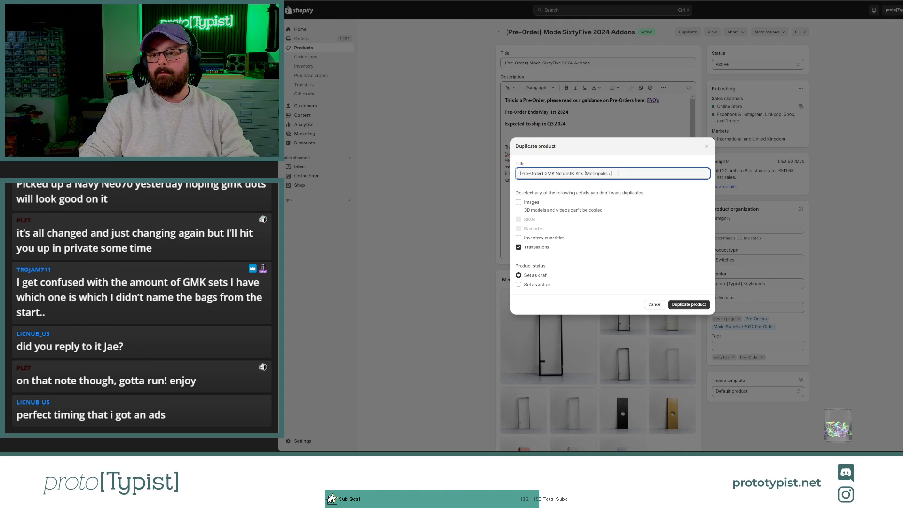
{"action": "type", "text": "Mictlan"}
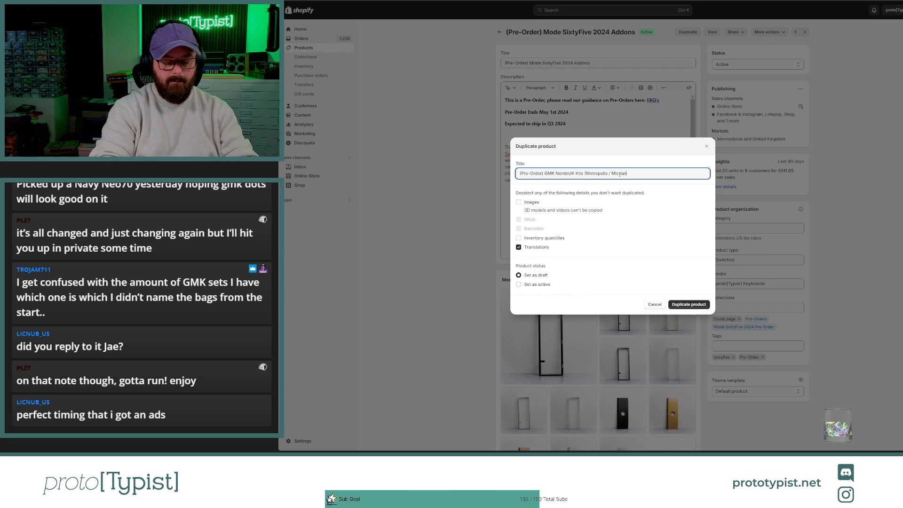
{"action": "type", "text": " / Monok"}
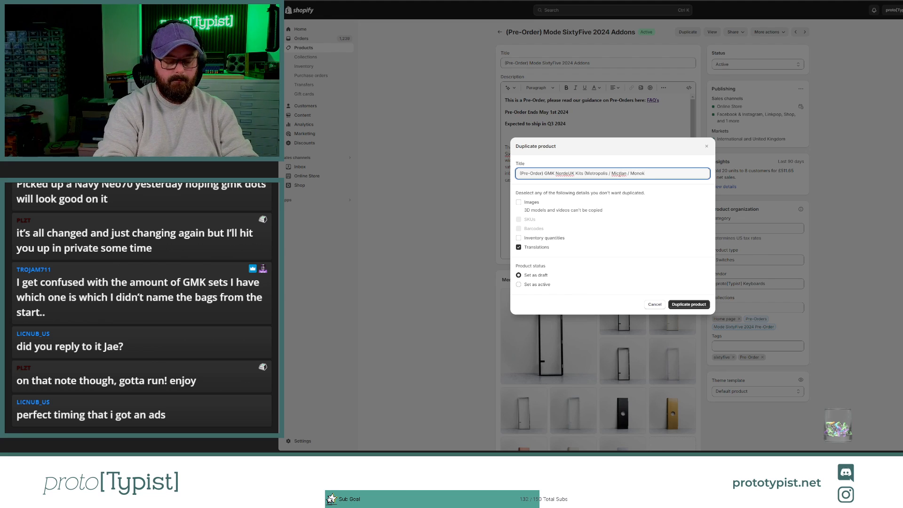
{"action": "type", "text": "ai material"}
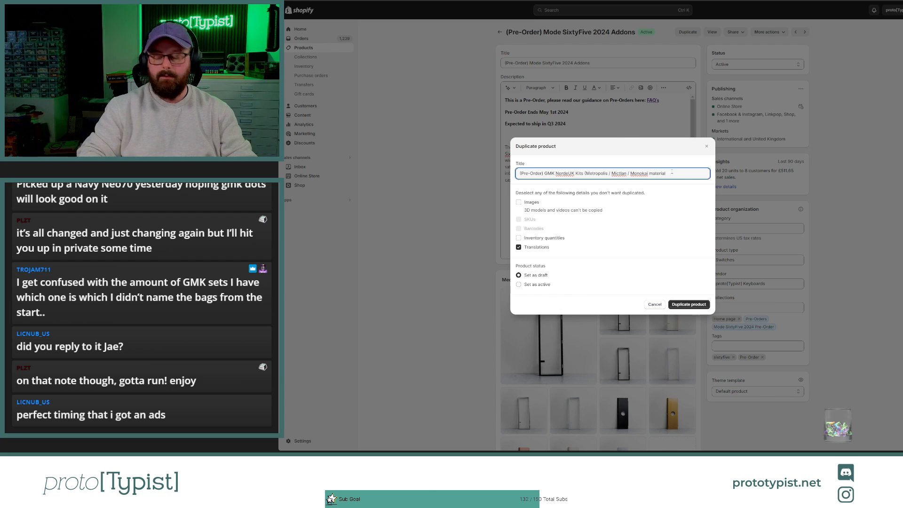
{"action": "left_click", "coordinate": [653, 173]}
{"action": "key", "text": "BackSpace"}
{"action": "type", "text": "M"}
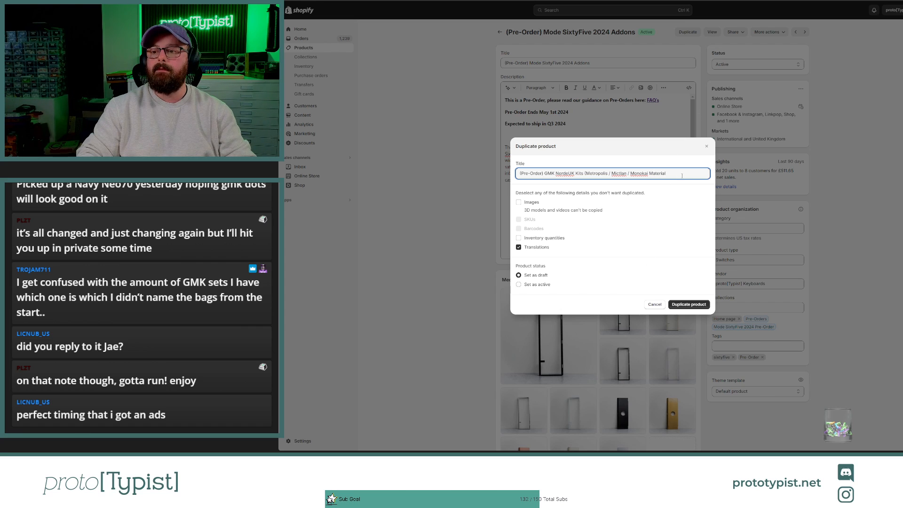
Step: Finish the duplicate's title with "/ 8008R2 / Dualshot R2)" and create the duplicate product as a draft
{"action": "type", "text": "/"}
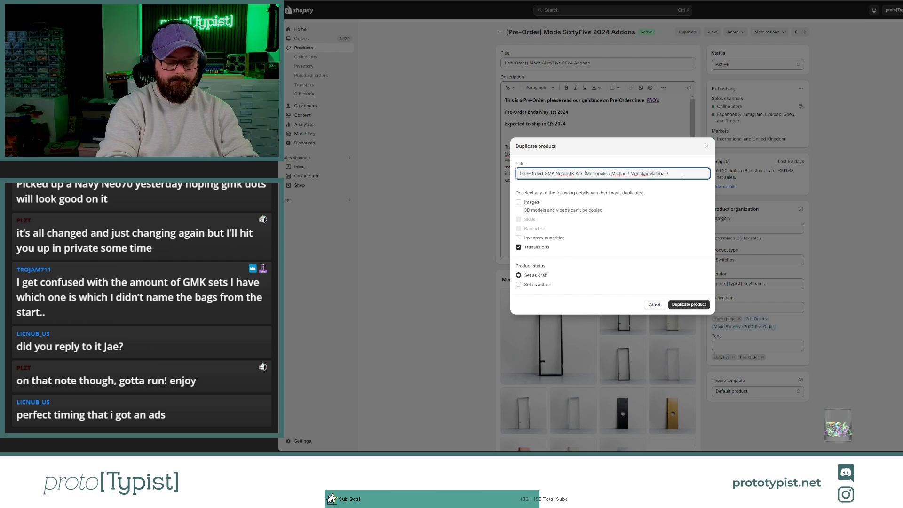
{"action": "type", "text": " 8008R"}
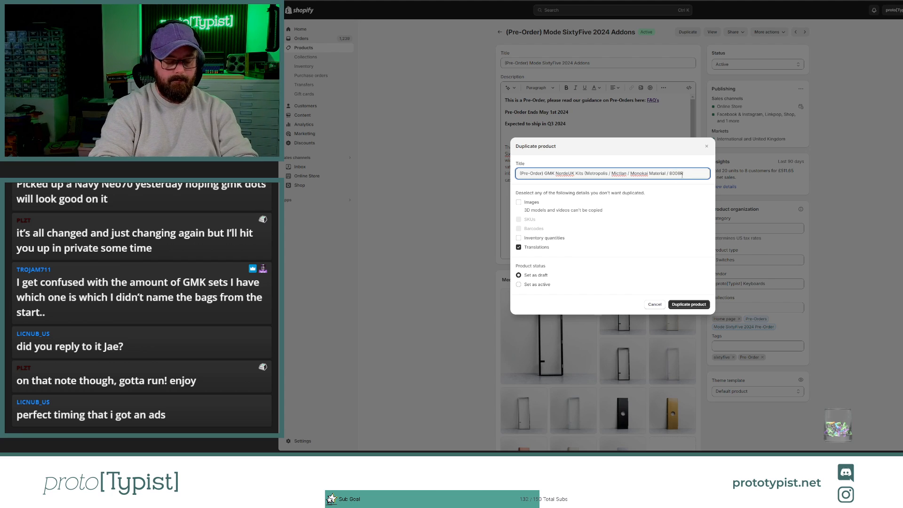
{"action": "type", "text": "2 /"}
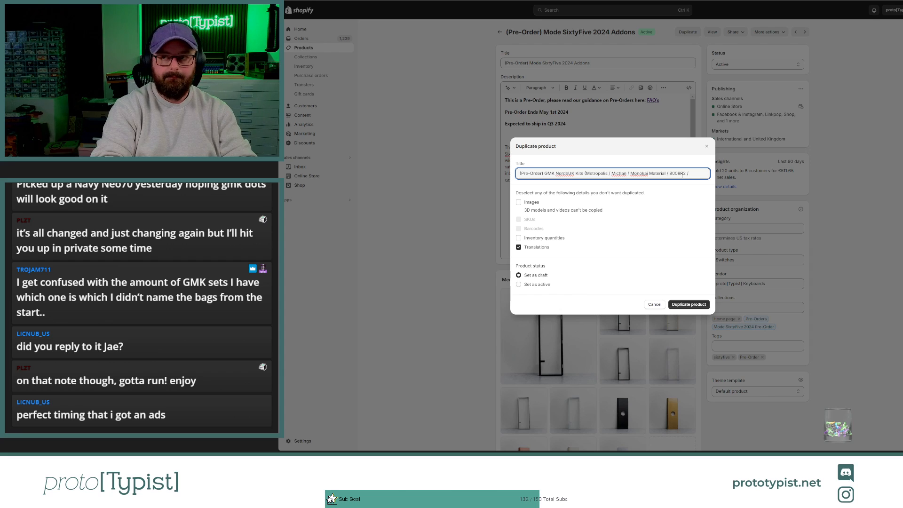
{"action": "type", "text": "D"}
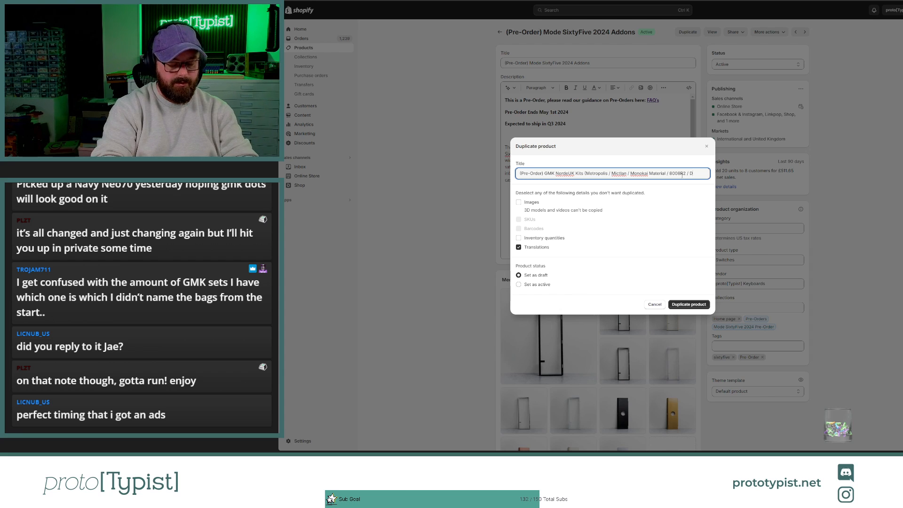
{"action": "type", "text": "ualshi"}
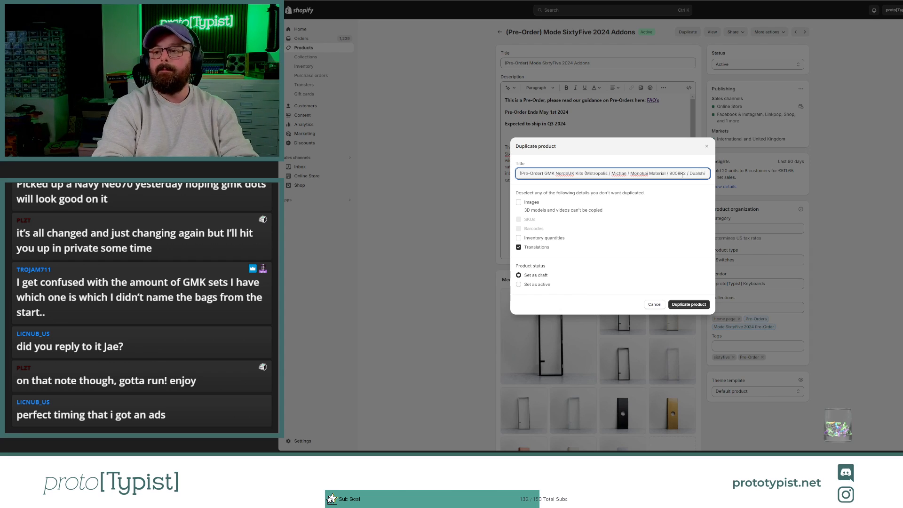
{"action": "key", "text": "BackSpace"}
{"action": "type", "text": "ot R2"}
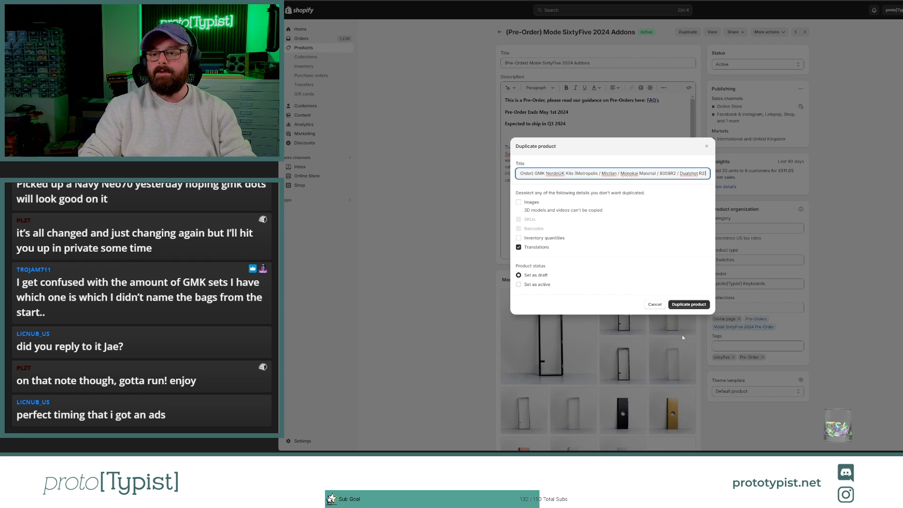
{"action": "left_click", "coordinate": [681, 308]}
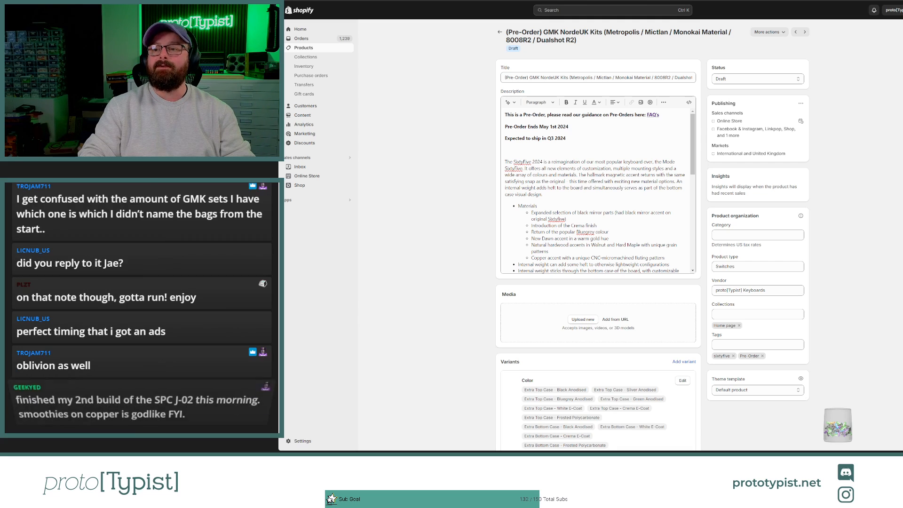
Step: Add "/ Dracula" as the last set name inside the closing bracket of the draft product's title
{"action": "left_click", "coordinate": [669, 78]}
{"action": "key", "text": "End"}
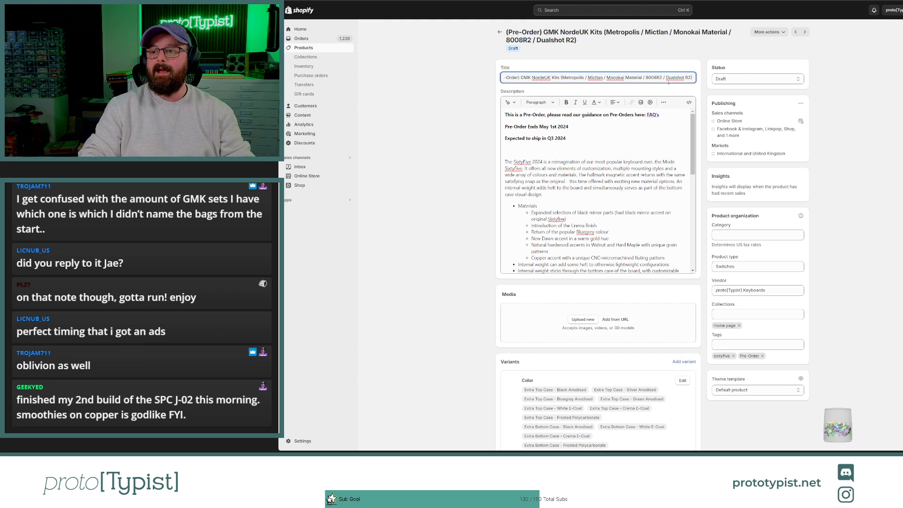
{"action": "key", "text": "BackSpace"}
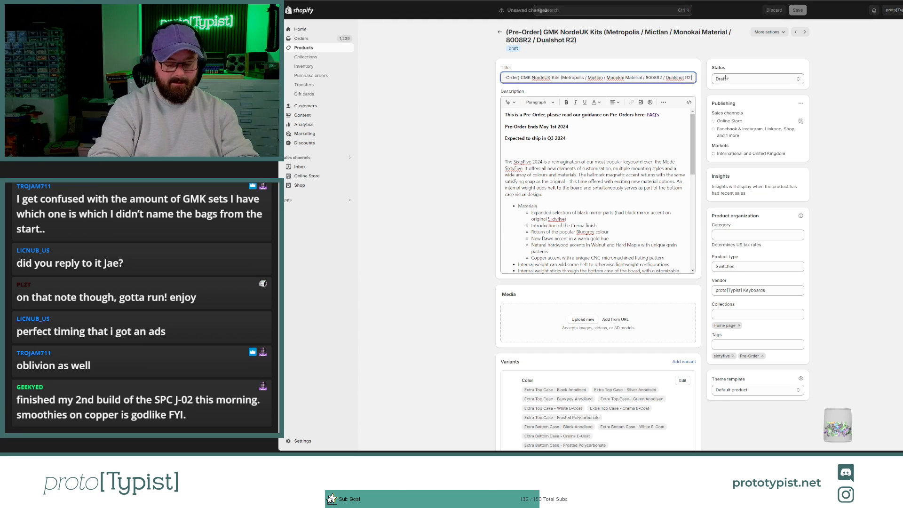
{"action": "type", "text": "/"}
{"action": "type", "text": " D"}
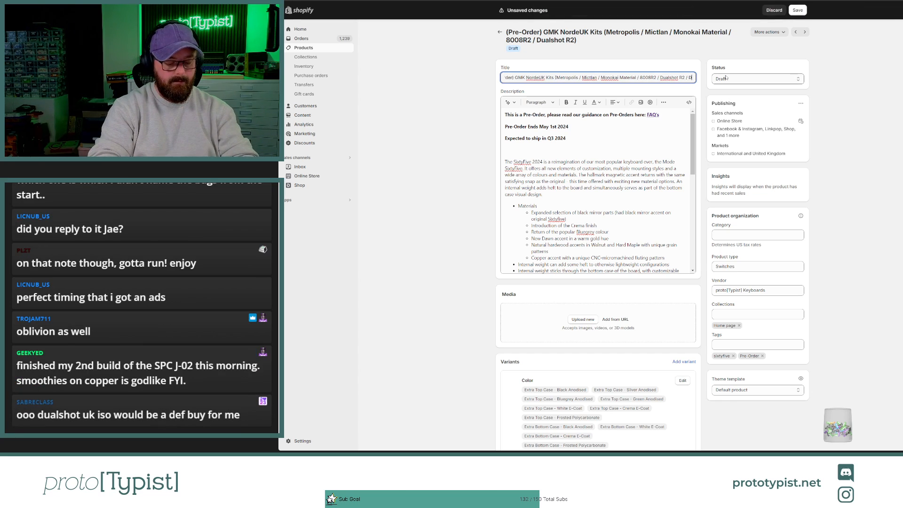
{"action": "type", "text": "racula)"}
{"action": "left_click", "coordinate": [499, 208]}
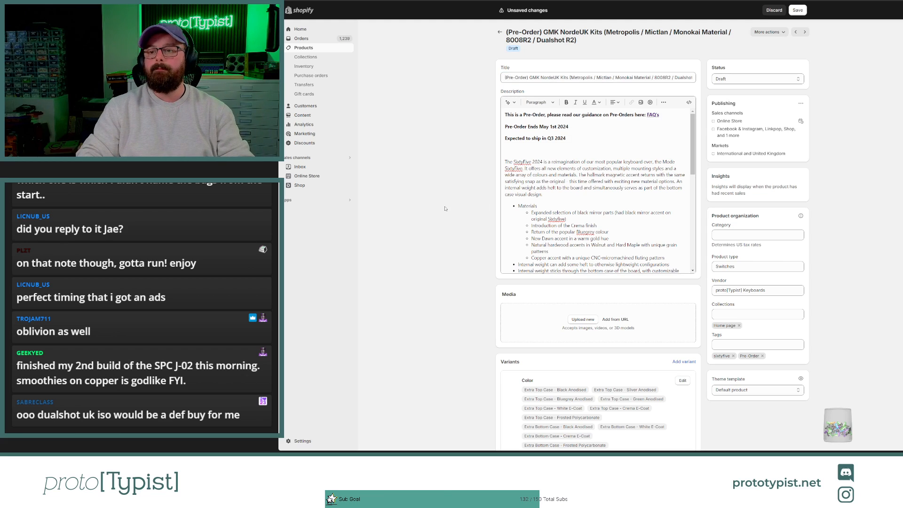
Step: Delete all of the Color option's variant values except "Extra Carry Case"
{"action": "scroll", "coordinate": [501, 208], "scroll_direction": "down", "scroll_amount": 20}
{"action": "scroll", "coordinate": [515, 206], "scroll_direction": "up", "scroll_amount": 10}
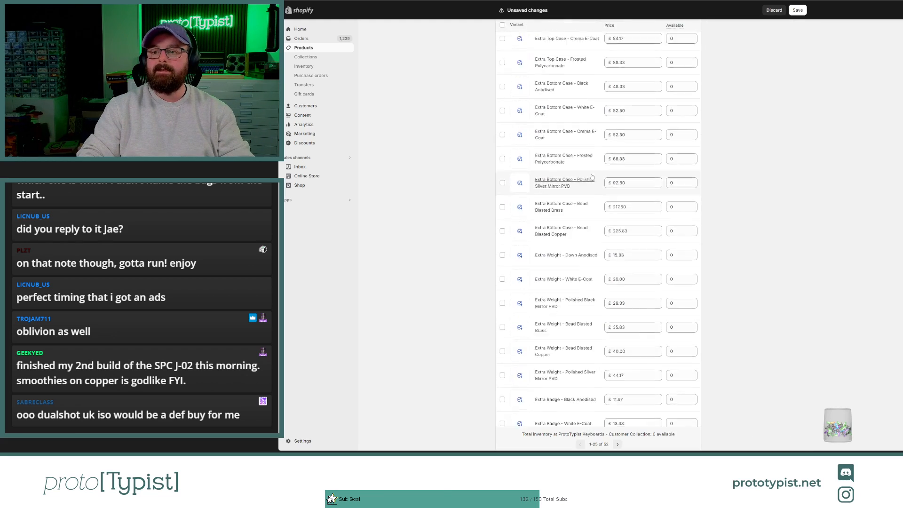
{"action": "scroll", "coordinate": [629, 132], "scroll_direction": "up", "scroll_amount": 3}
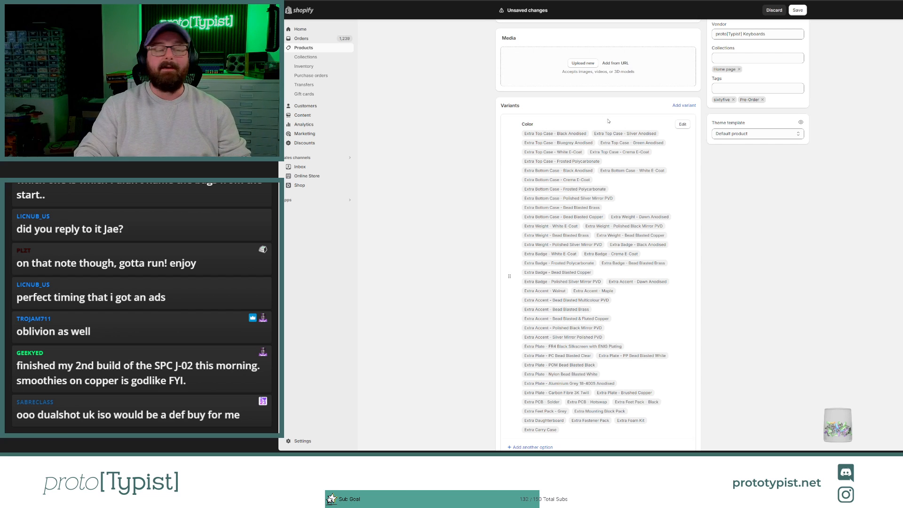
{"action": "left_click", "coordinate": [683, 124]}
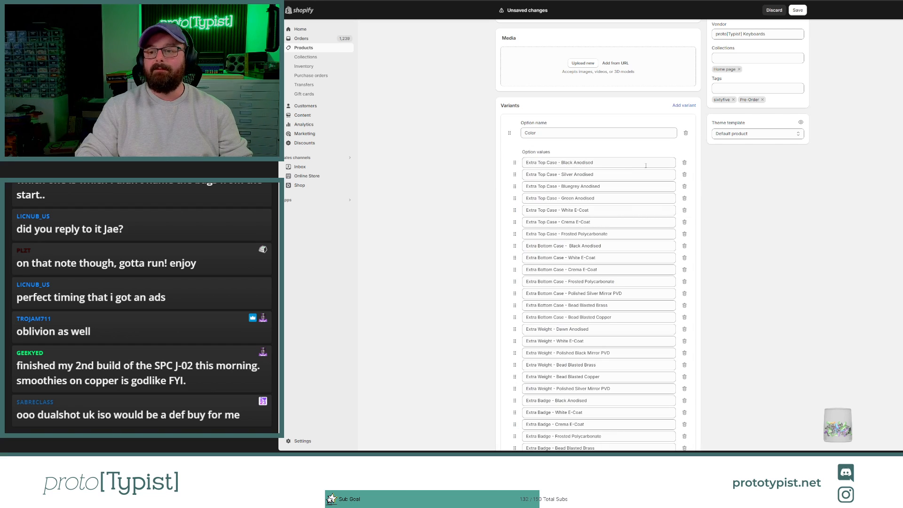
{"action": "left_click", "coordinate": [685, 163]}
{"action": "left_click", "coordinate": [685, 163]}
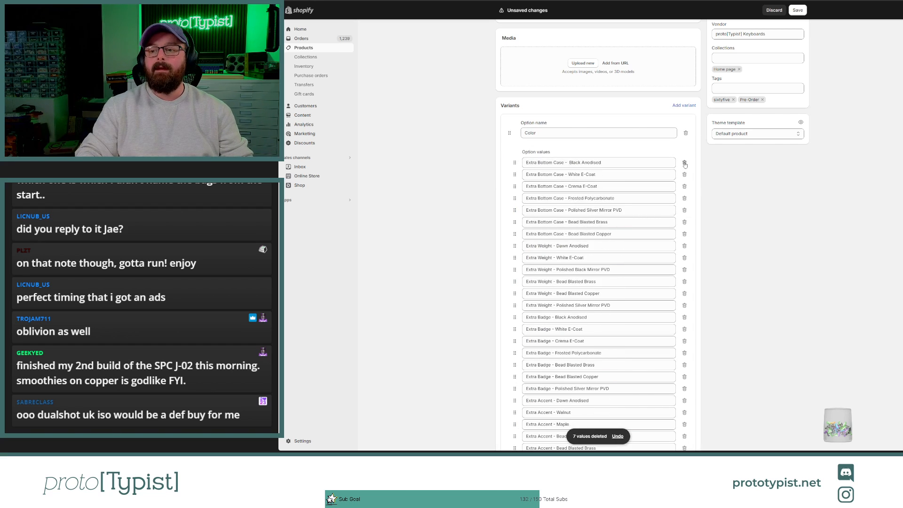
{"action": "left_click", "coordinate": [685, 163]}
{"action": "left_click", "coordinate": [685, 162]}
{"action": "left_click", "coordinate": [685, 163]}
{"action": "left_click", "coordinate": [685, 163]}
{"action": "left_click", "coordinate": [685, 163]}
{"action": "left_click", "coordinate": [685, 163]}
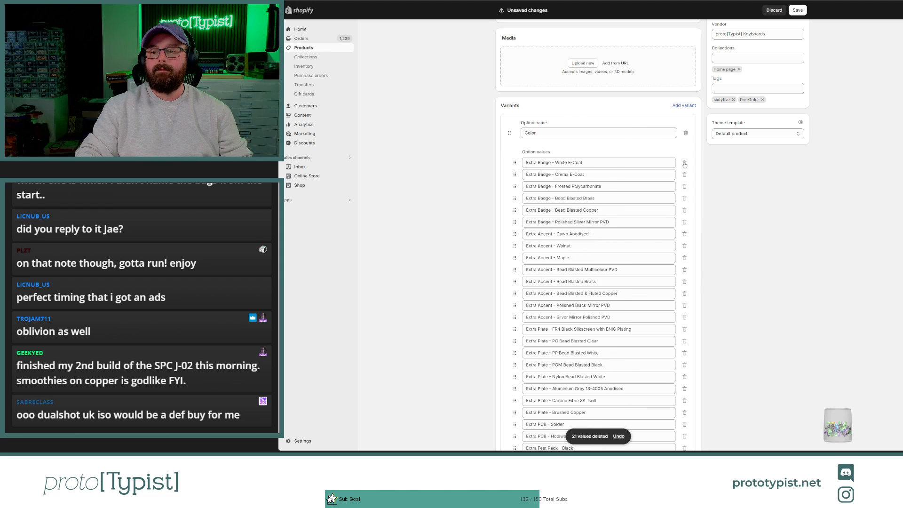
{"action": "left_click", "coordinate": [685, 163]}
{"action": "left_click", "coordinate": [685, 163]}
{"action": "left_click", "coordinate": [685, 163]}
{"action": "left_click", "coordinate": [685, 162]}
{"action": "left_click", "coordinate": [685, 163]}
{"action": "left_click", "coordinate": [684, 163]}
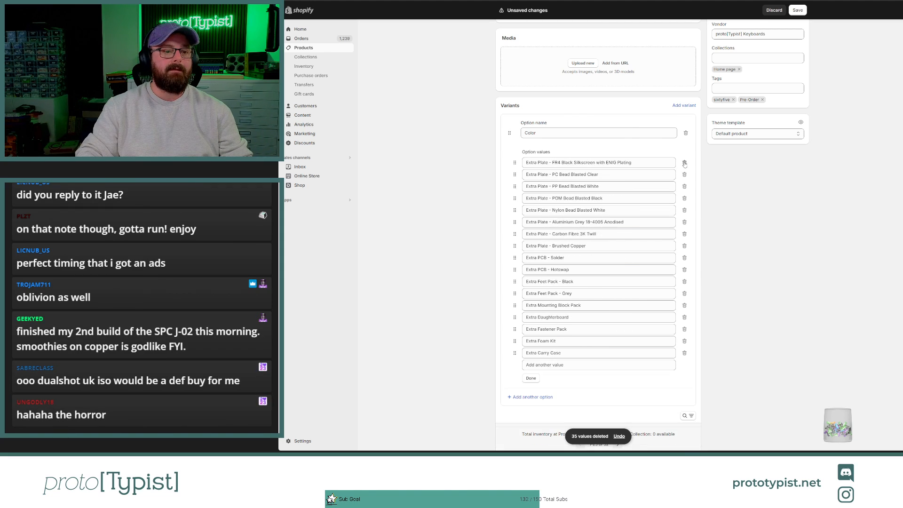
{"action": "left_click", "coordinate": [684, 163]}
{"action": "left_click", "coordinate": [684, 162]}
{"action": "left_click", "coordinate": [685, 163]}
{"action": "left_click", "coordinate": [684, 162]}
{"action": "left_click", "coordinate": [684, 162]}
{"action": "left_click", "coordinate": [684, 163]}
{"action": "left_click", "coordinate": [684, 163]}
{"action": "left_click", "coordinate": [685, 162]}
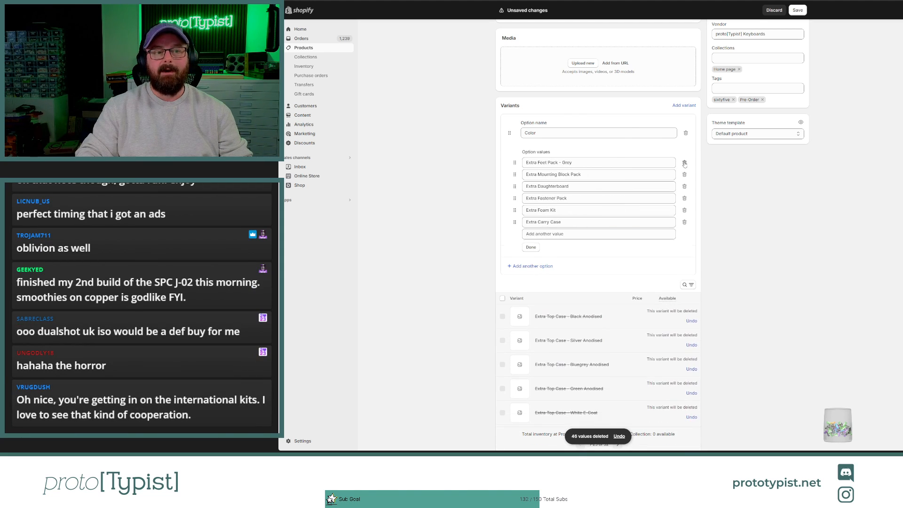
{"action": "left_click", "coordinate": [684, 162]}
{"action": "left_click", "coordinate": [685, 163]}
{"action": "left_click", "coordinate": [684, 162]}
{"action": "left_click", "coordinate": [684, 163]}
{"action": "left_click", "coordinate": [685, 163]}
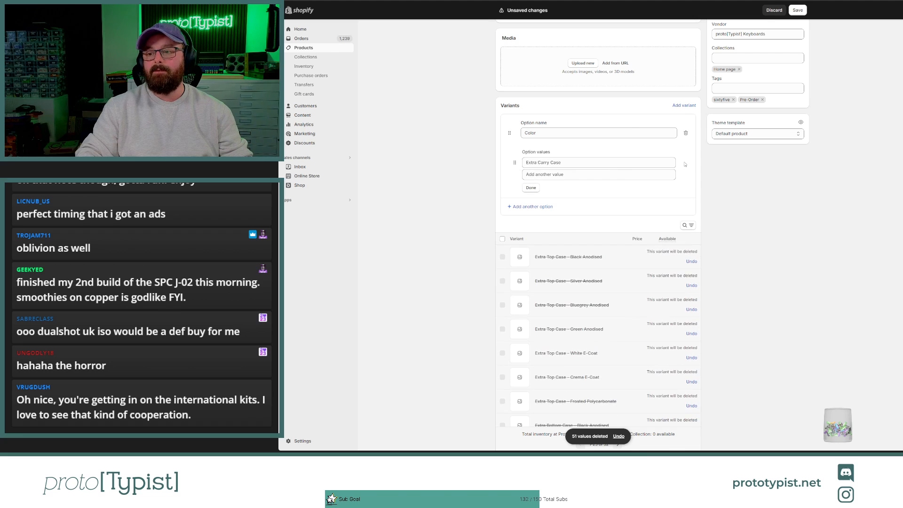
Step: Replace the remaining Color option value with "E" and save the product, accepting the removal of the deleted variants
{"action": "left_click", "coordinate": [541, 134]}
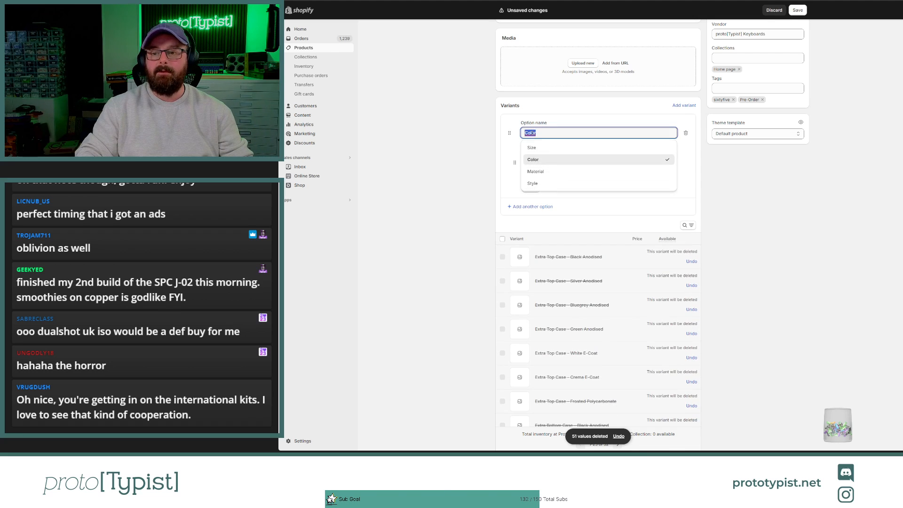
{"action": "left_click", "coordinate": [703, 165]}
{"action": "left_click_drag", "start_coordinate": [577, 162], "coordinate": [526, 162]}
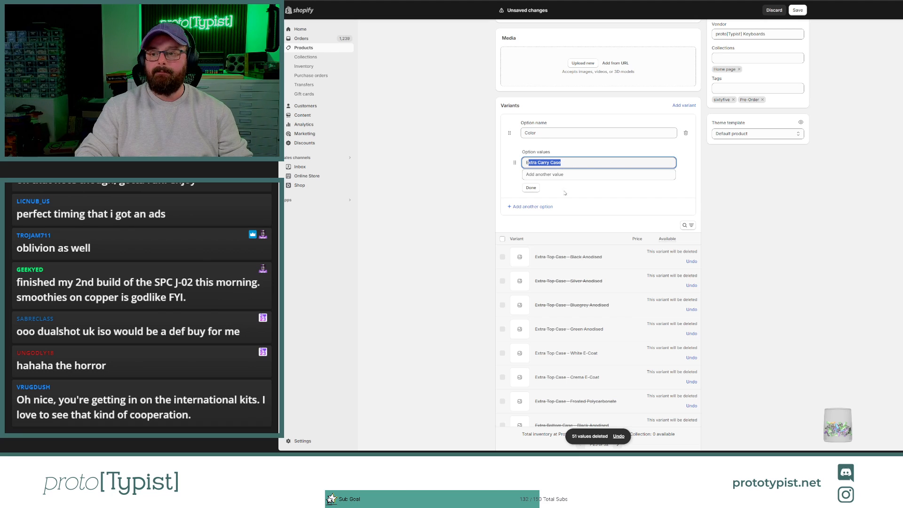
{"action": "type", "text": "E"}
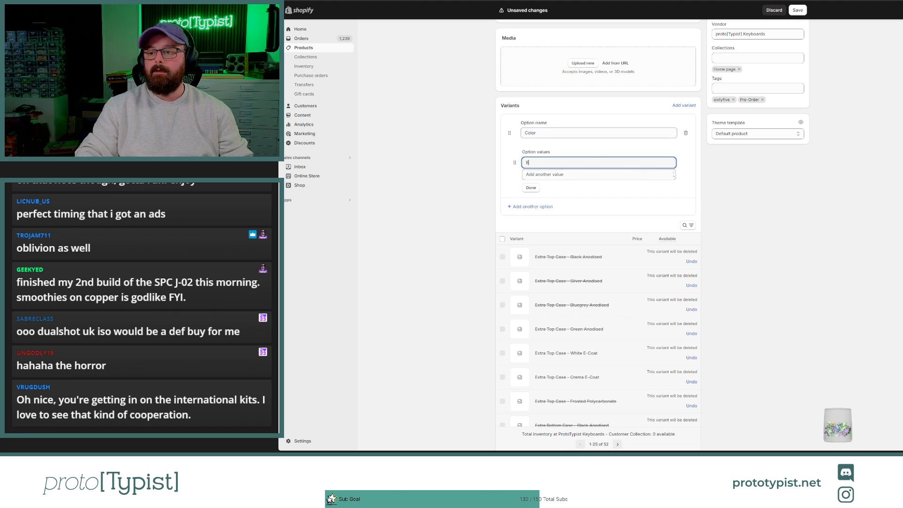
{"action": "left_click", "coordinate": [766, 199]}
{"action": "scroll", "coordinate": [544, 180], "scroll_direction": "up", "scroll_amount": 5}
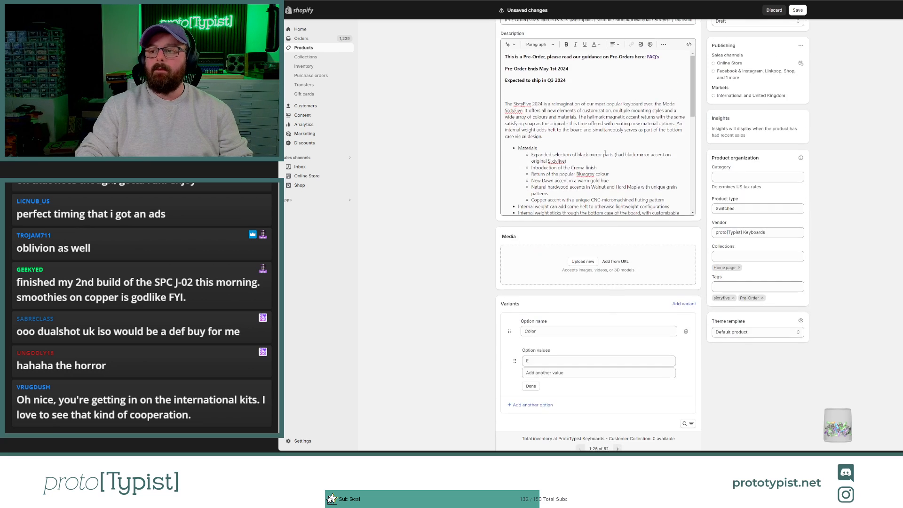
{"action": "left_click", "coordinate": [798, 10]}
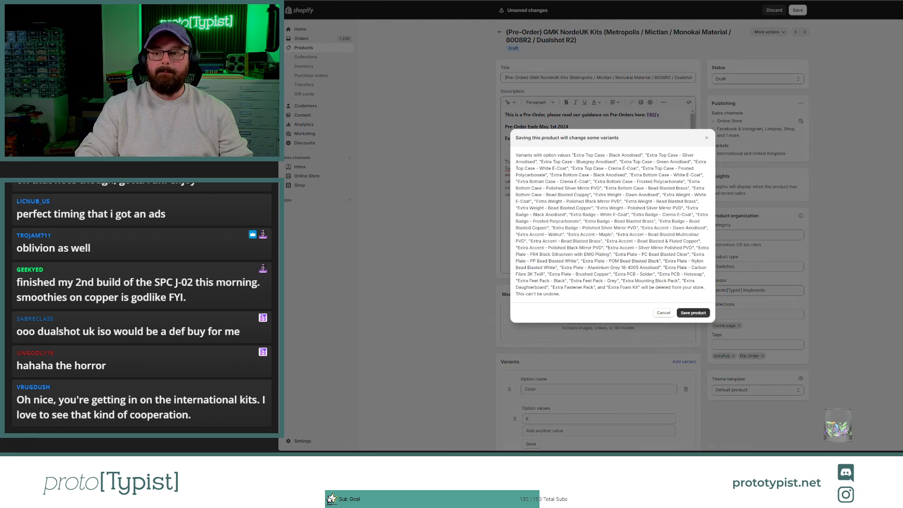
{"action": "left_click", "coordinate": [694, 312]}
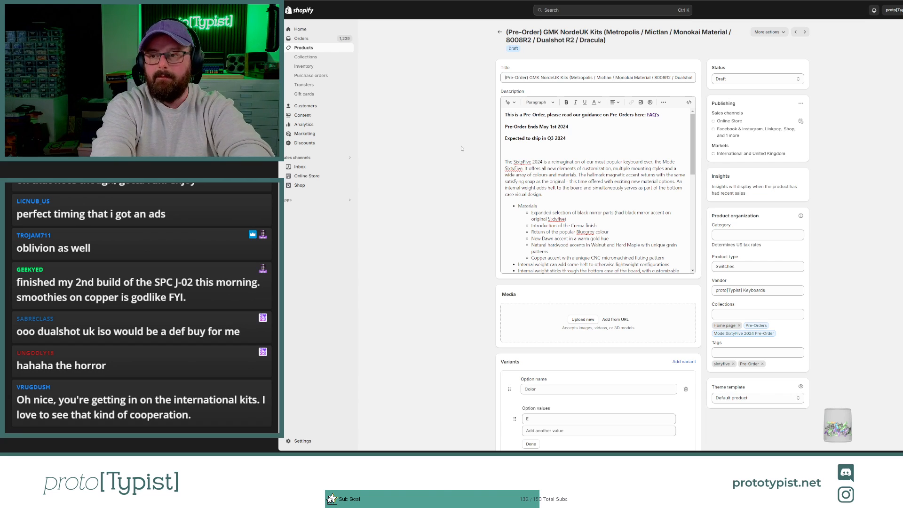
Step: Delete the SixtyFive text from the description, from its opening paragraph through the "Keyboard Kit Available Here" line
{"action": "left_click_drag", "start_coordinate": [563, 169], "coordinate": [559, 175]}
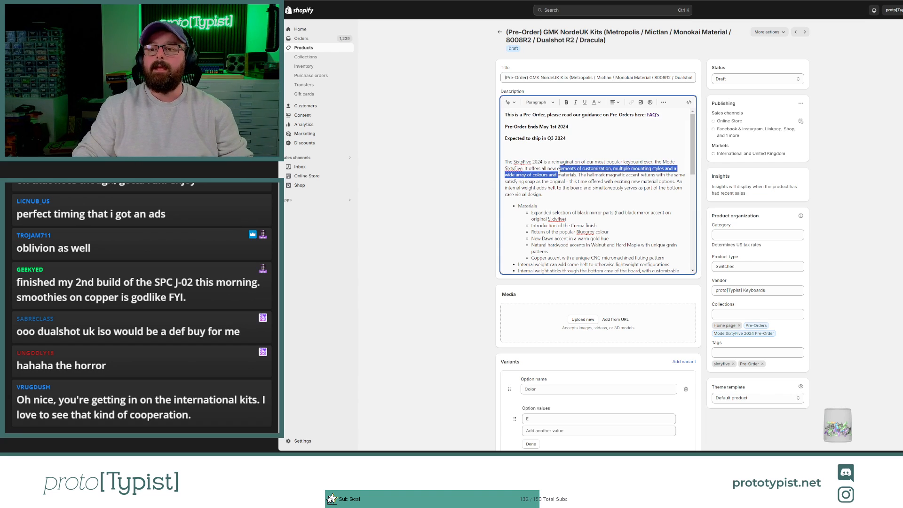
{"action": "left_click", "coordinate": [513, 162]}
{"action": "left_click_drag", "start_coordinate": [505, 162], "coordinate": [577, 187]}
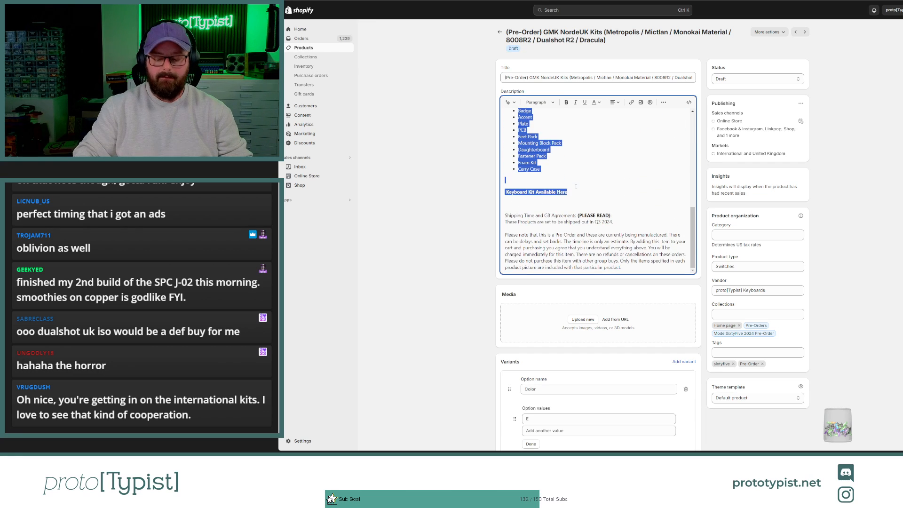
{"action": "key", "text": "BackSpace"}
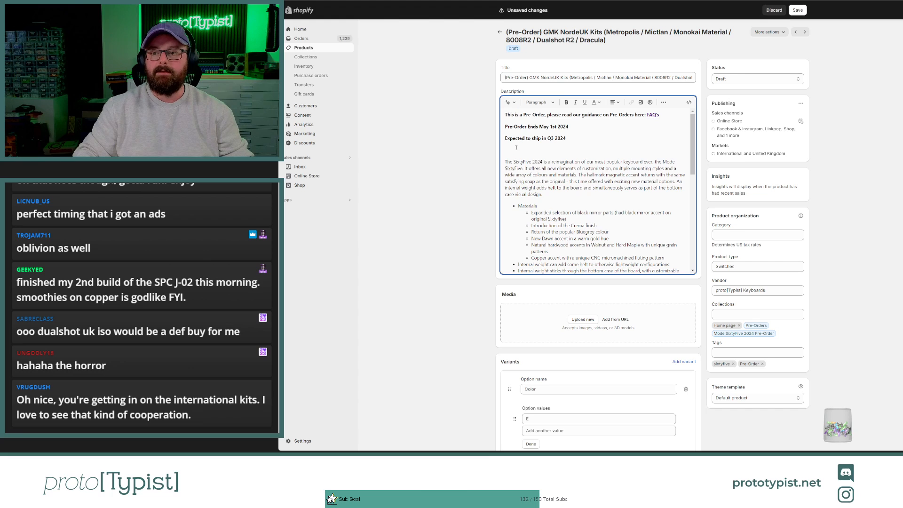
{"action": "left_click_drag", "start_coordinate": [511, 150], "coordinate": [579, 105]}
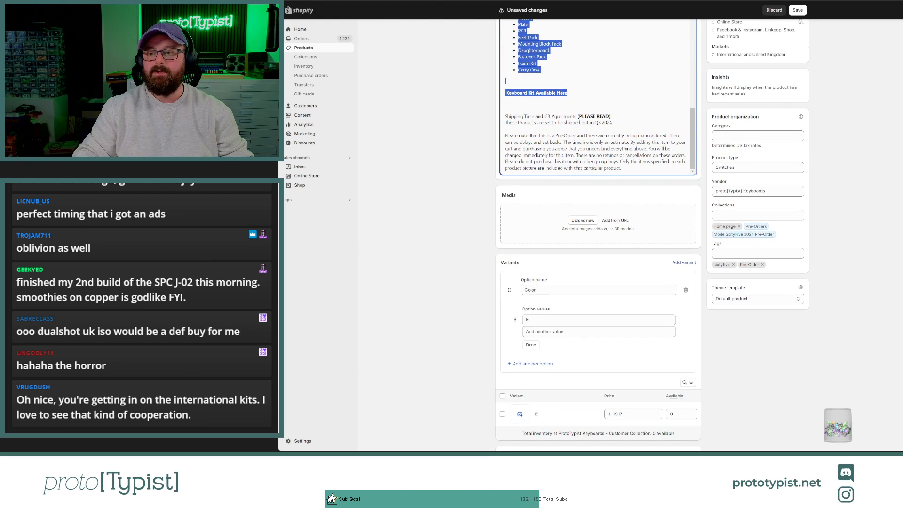
{"action": "key", "text": "BackSpace"}
{"action": "scroll", "coordinate": [449, 125], "scroll_direction": "up", "scroll_amount": 2}
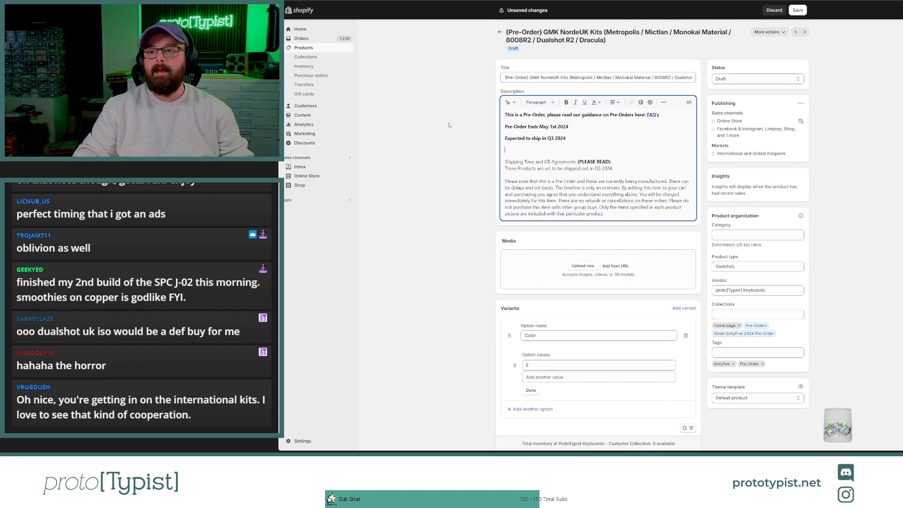
Step: Change the day in the description's pre-order end date to May 5th and add two blank paragraphs below the expected shipping line
{"action": "left_click", "coordinate": [553, 126]}
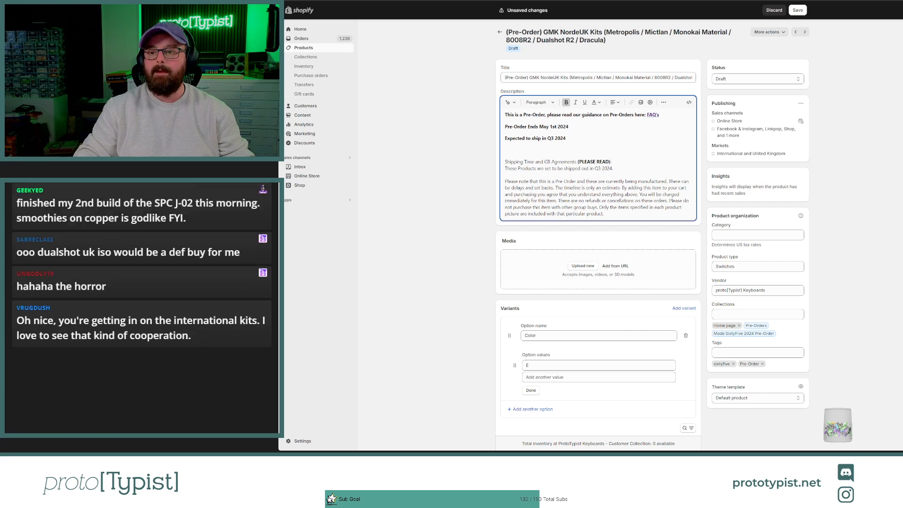
{"action": "key", "text": "BackSpace"}
{"action": "key", "text": "BackSpace"}
{"action": "key", "text": "BackSpace"}
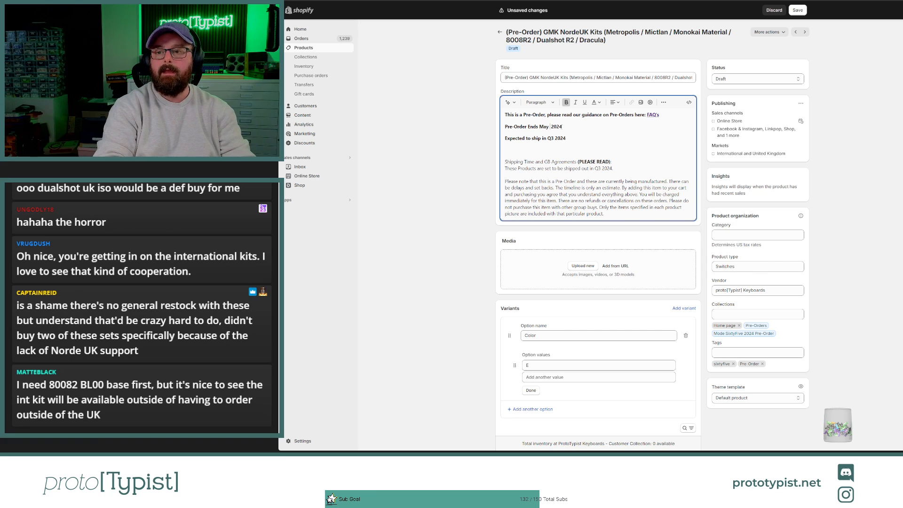
{"action": "type", "text": "5th"}
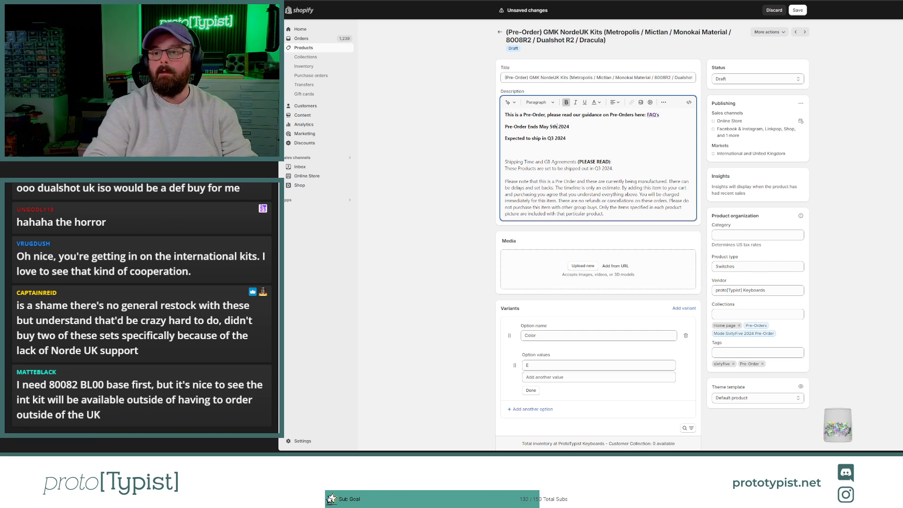
{"action": "left_click", "coordinate": [578, 139]}
{"action": "key", "text": "Return"}
{"action": "key", "text": "Return"}
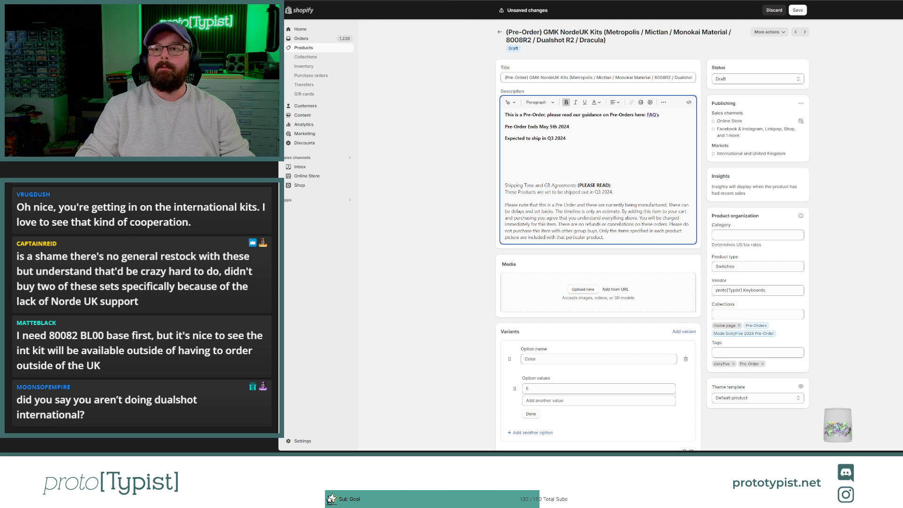
Step: Search Google for "oblotzky industries" in a new tab, go to its store and open the GMK CYL 80082 product page
{"action": "key", "text": "ctrl+t"}
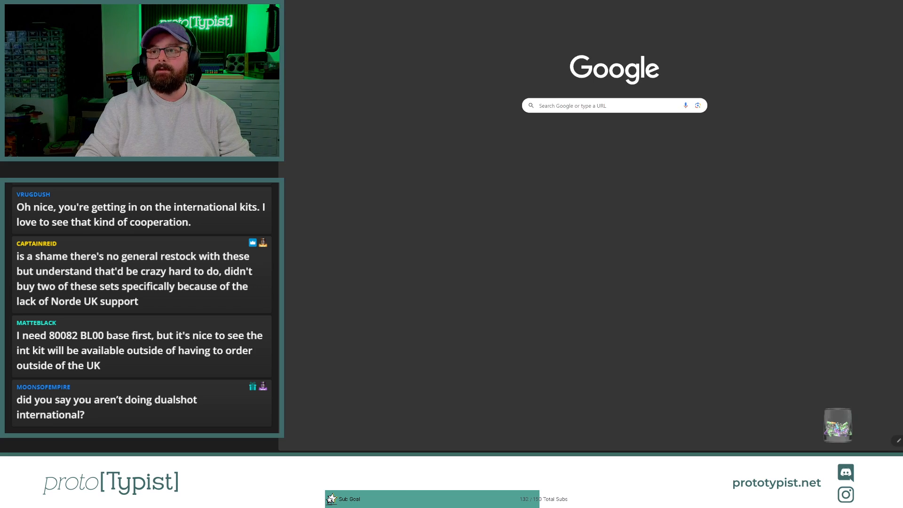
{"action": "type", "text": "obl"}
{"action": "key", "text": "Return"}
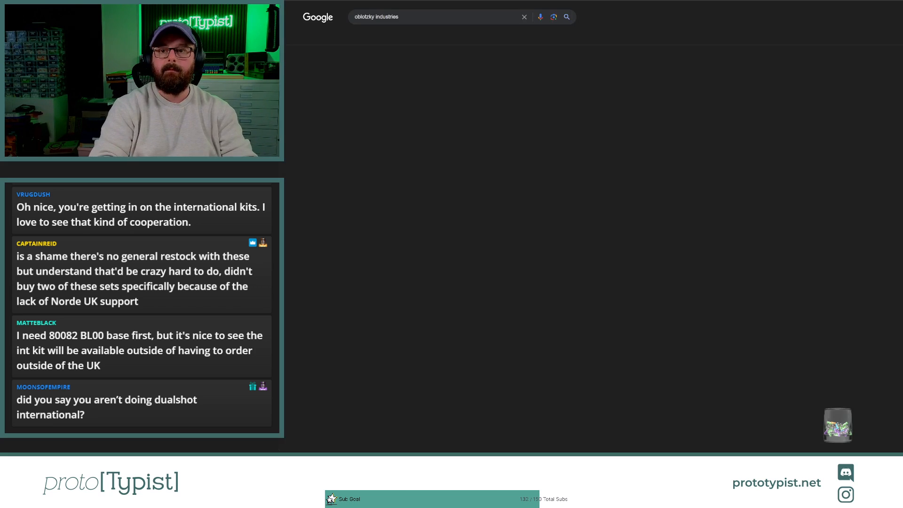
{"action": "left_click", "coordinate": [598, 119]}
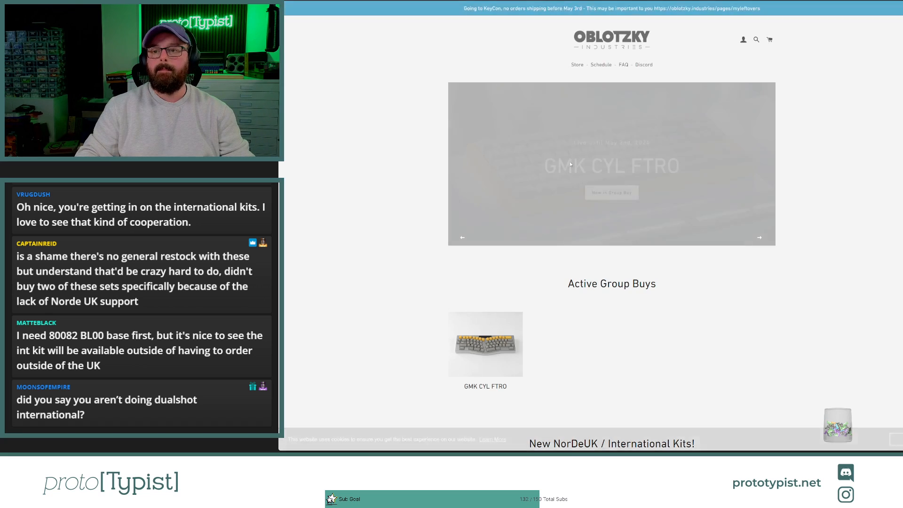
{"action": "scroll", "coordinate": [535, 204], "scroll_direction": "down", "scroll_amount": 5}
{"action": "scroll", "coordinate": [530, 218], "scroll_direction": "down", "scroll_amount": 1}
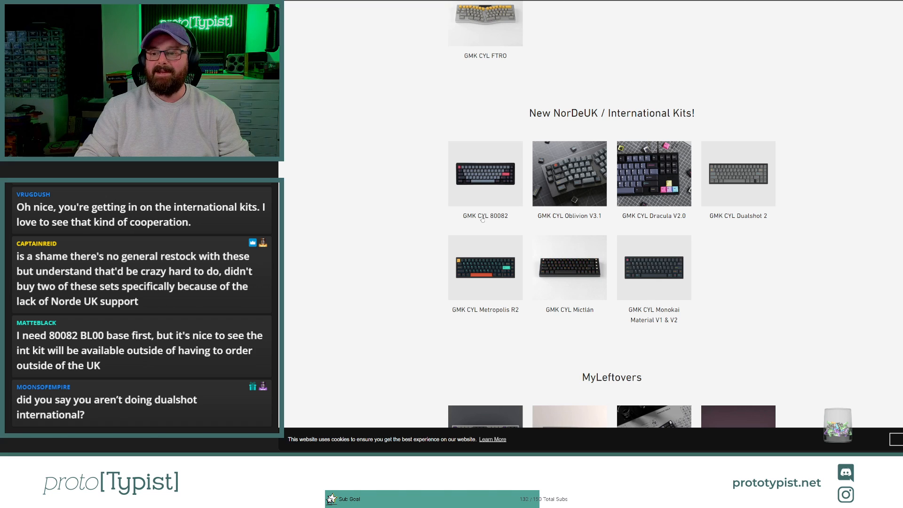
{"action": "left_click", "coordinate": [491, 216]}
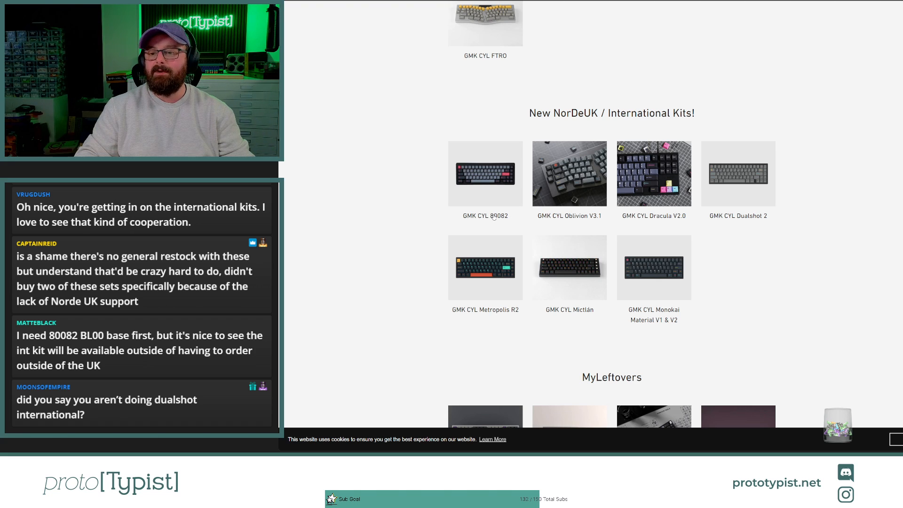
Step: Copy the "GMK 80082 Specifications" block with its four lines and paste it into the Shopify description below the expected shipping line
{"action": "scroll", "coordinate": [665, 184], "scroll_direction": "down", "scroll_amount": 10}
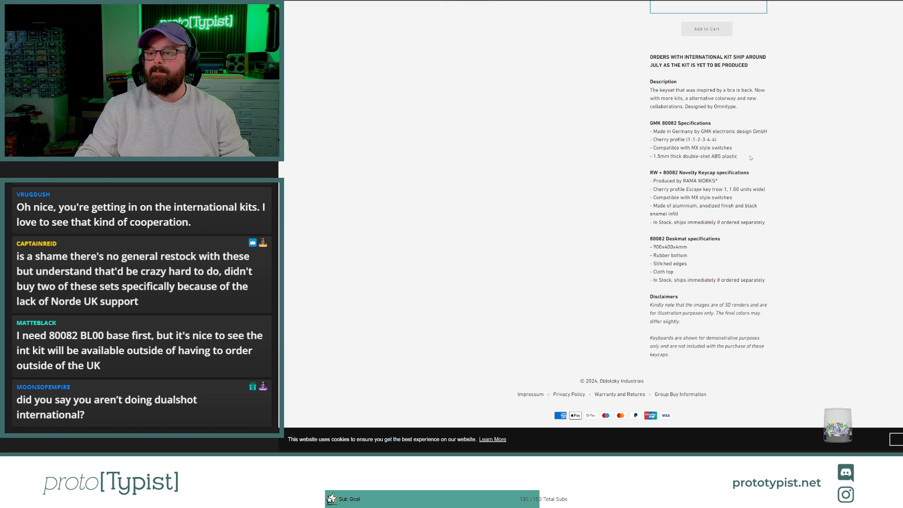
{"action": "left_click_drag", "start_coordinate": [752, 158], "coordinate": [628, 127]}
{"action": "key", "text": "ctrl+c"}
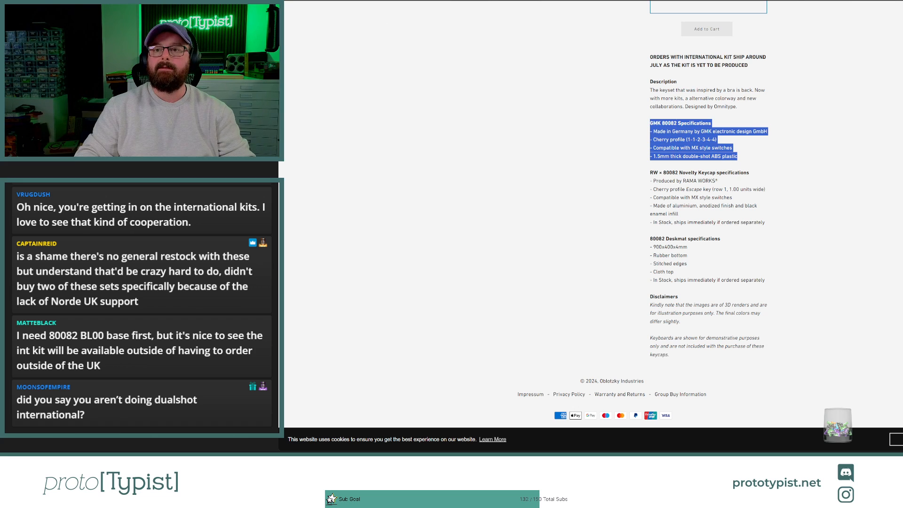
{"action": "left_click", "coordinate": [509, 0]}
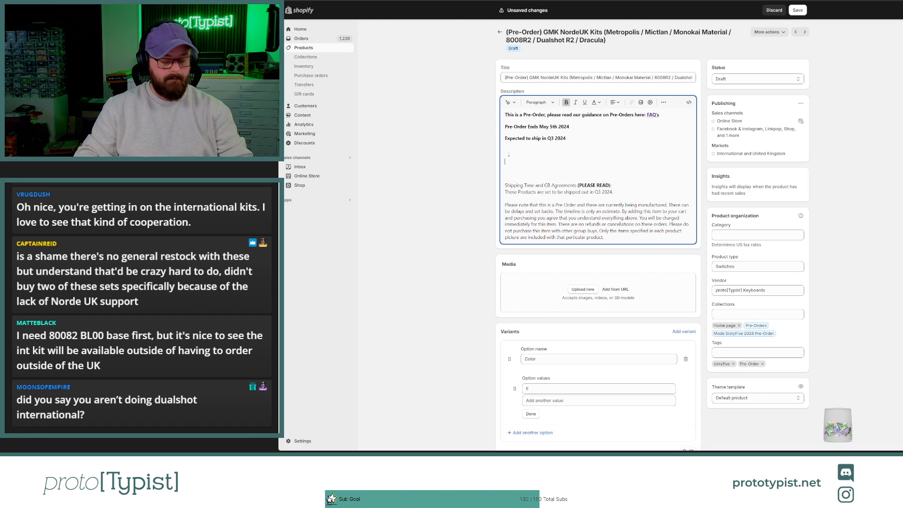
{"action": "key", "text": "ctrl+v"}
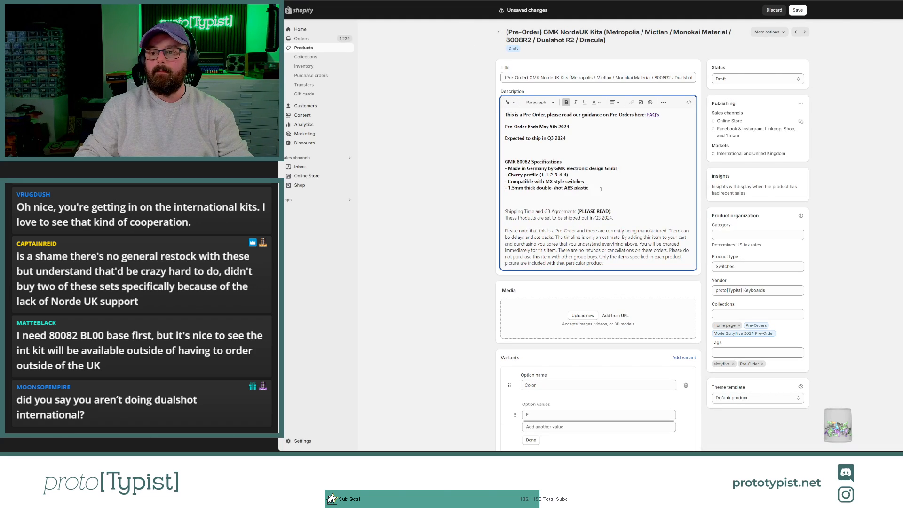
Step: Remove bold from the four specification lines and shorten their heading to "GMK Specifications"
{"action": "left_click_drag", "start_coordinate": [601, 188], "coordinate": [498, 170]}
{"action": "key", "text": "ctrl+b"}
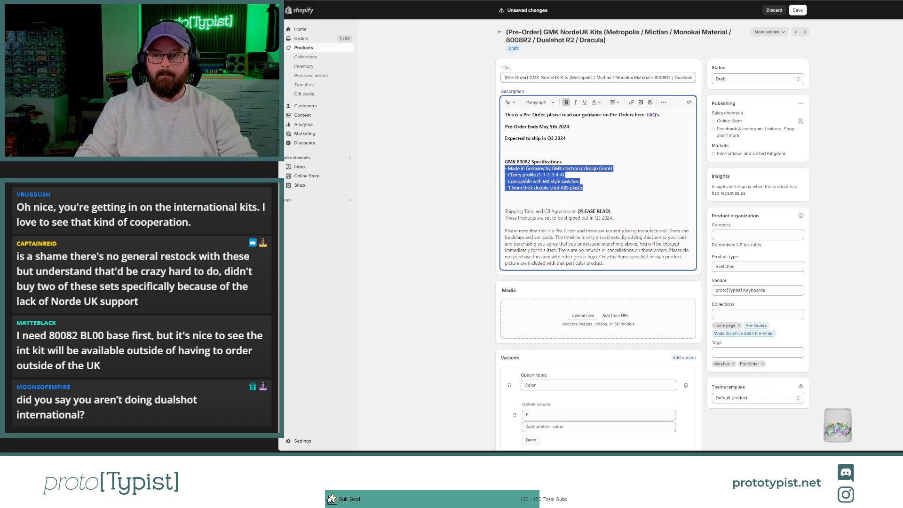
{"action": "double_click", "coordinate": [530, 162]}
{"action": "key", "text": "BackSpace"}
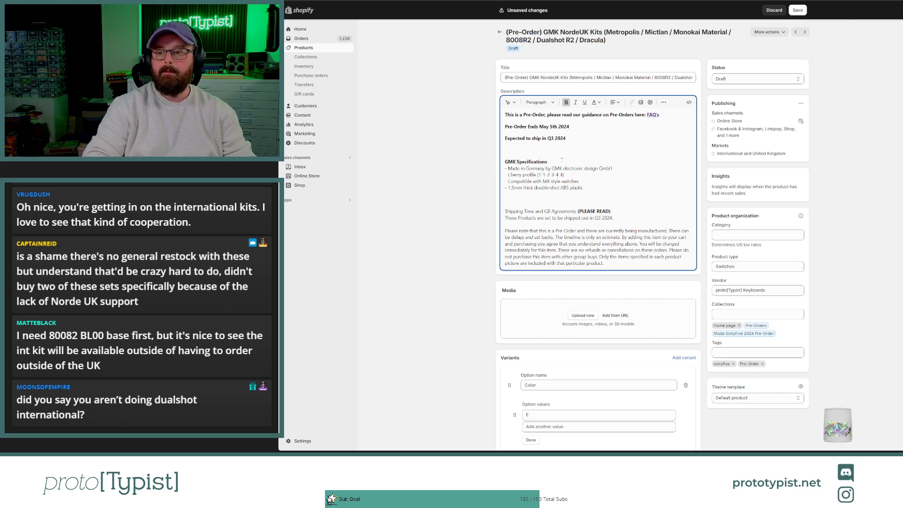
Step: Add a "Sets Covered" heading below the GMK specifications, separated by a blank paragraph
{"action": "left_click", "coordinate": [587, 188]}
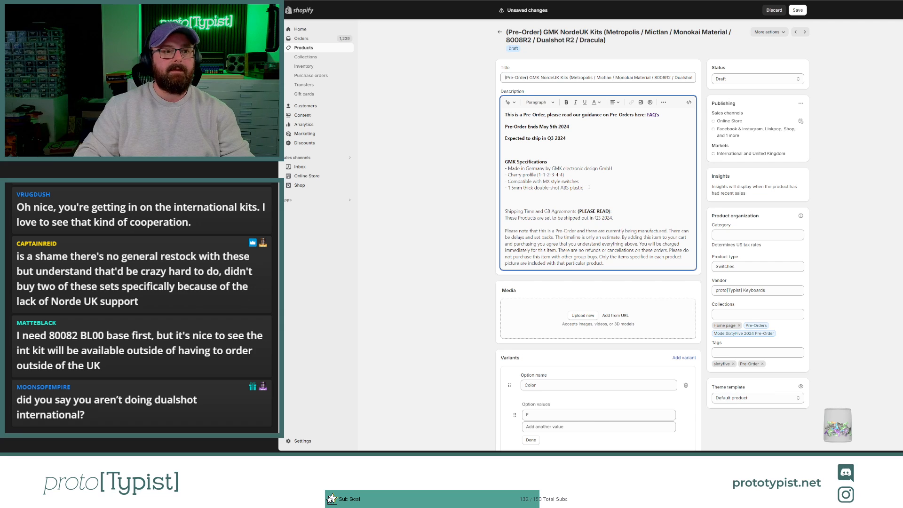
{"action": "key", "text": "Return"}
{"action": "key", "text": "Return"}
{"action": "type", "text": "S"}
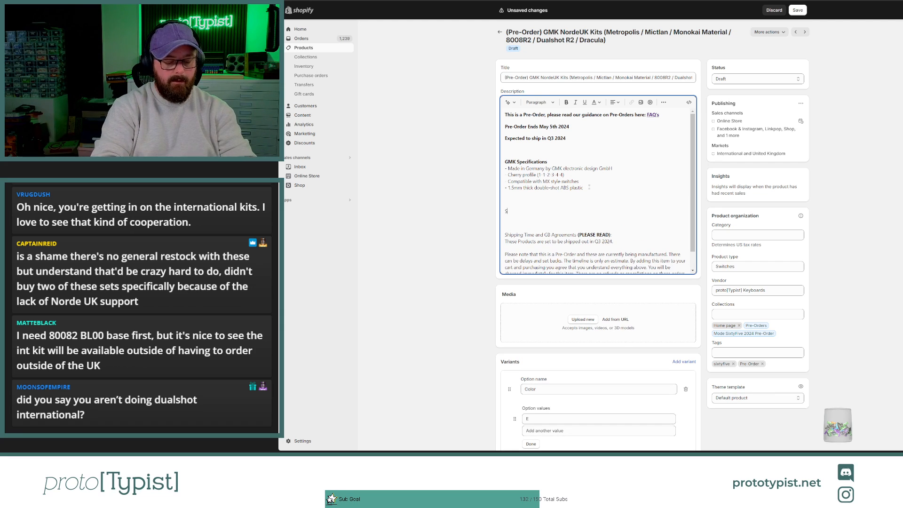
{"action": "type", "text": "ets Covered"}
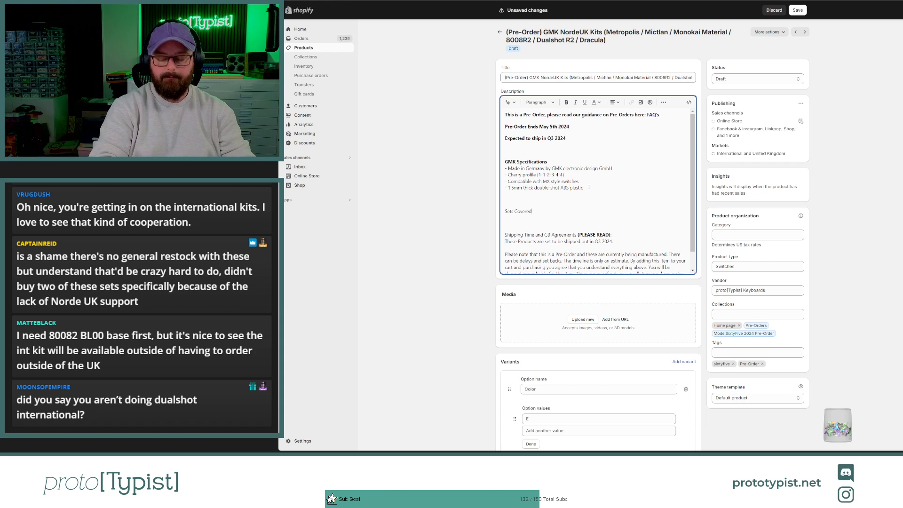
{"action": "key", "text": "Return"}
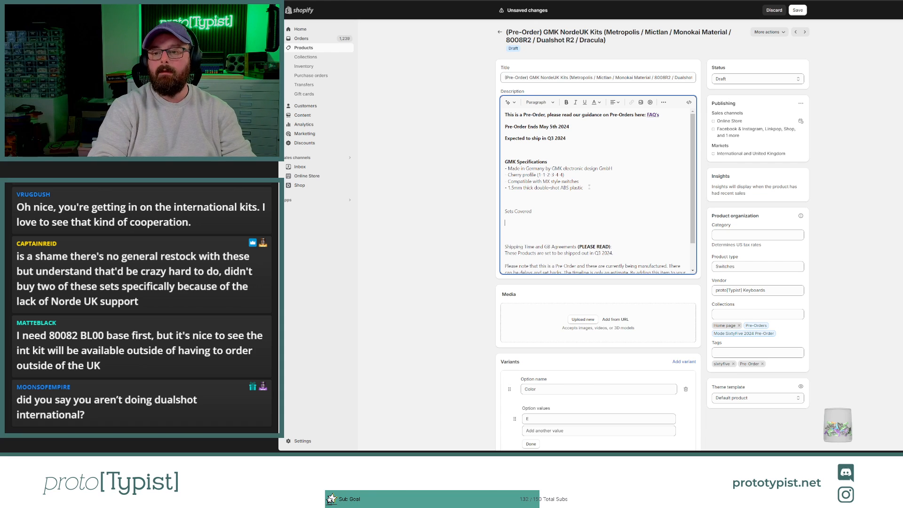
{"action": "key", "text": "BackSpace"}
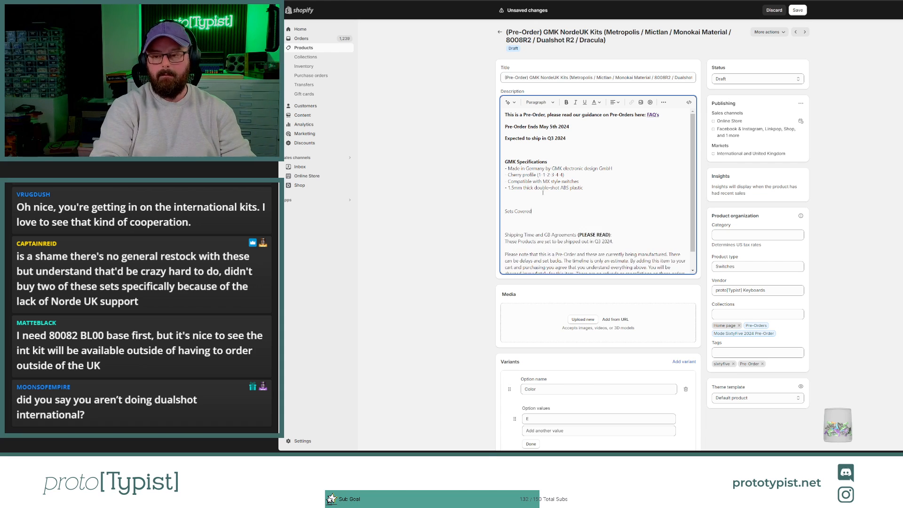
Step: Add "- GMK Metropolis" as the first entry directly under "Sets Covered" and start another line
{"action": "key", "text": "shift+Return"}
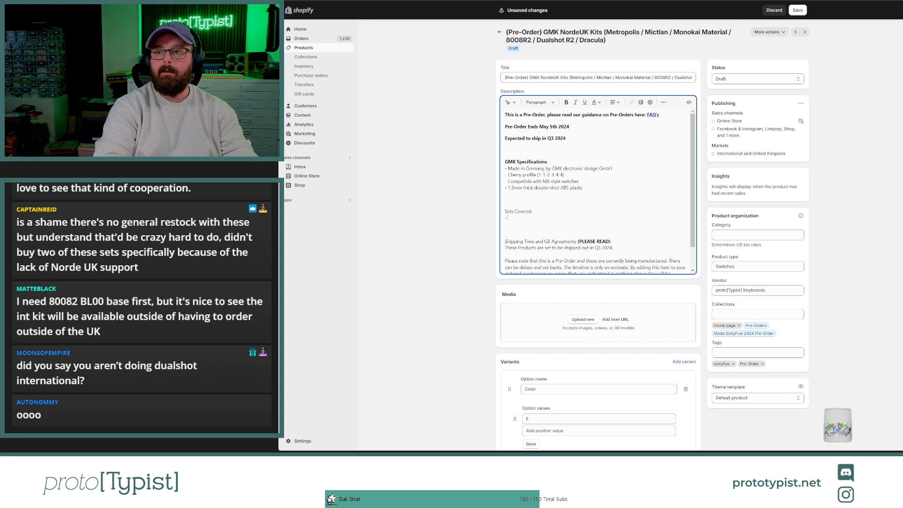
{"action": "type", "text": "- GMK M"}
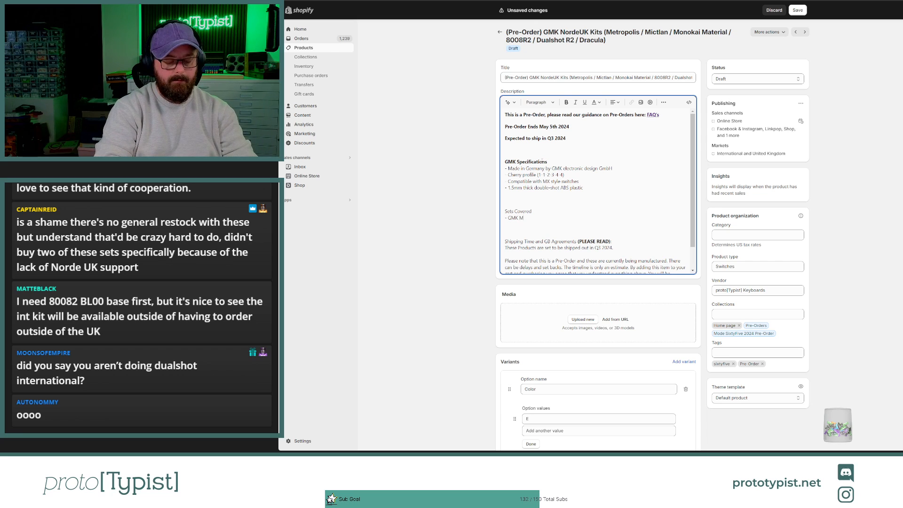
{"action": "type", "text": "etro"}
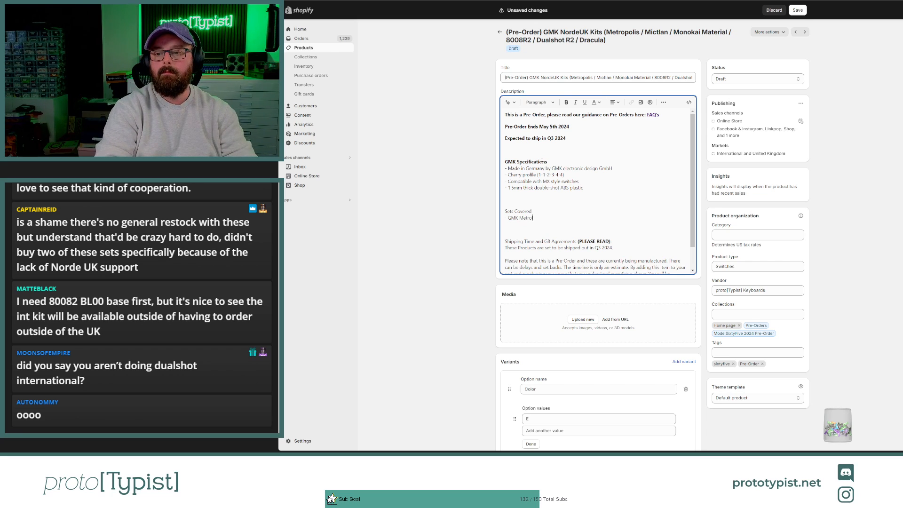
{"action": "type", "text": "polis"}
{"action": "key", "text": "Return"}
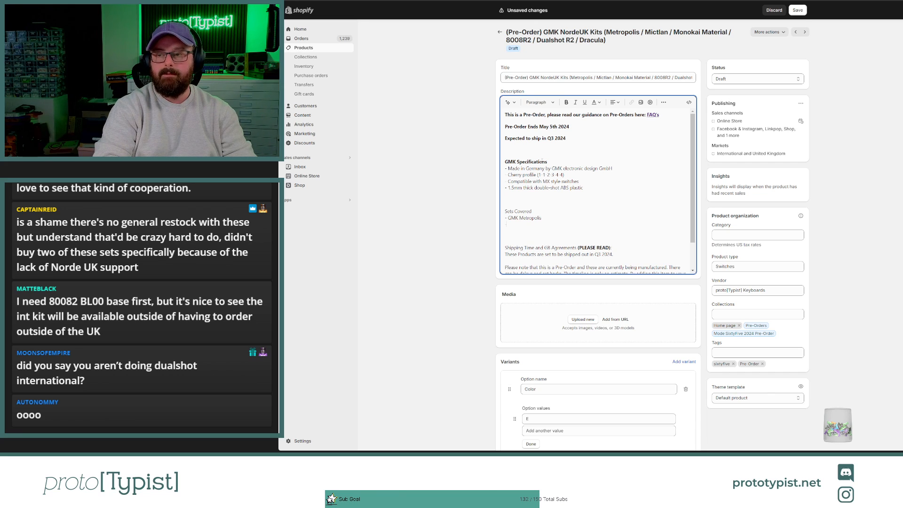
Step: Add "- GMK Mictlan" and "- GMK Monokai Material" as the next two lines under "Sets Covered"
{"action": "type", "text": "- GMK Mictla"}
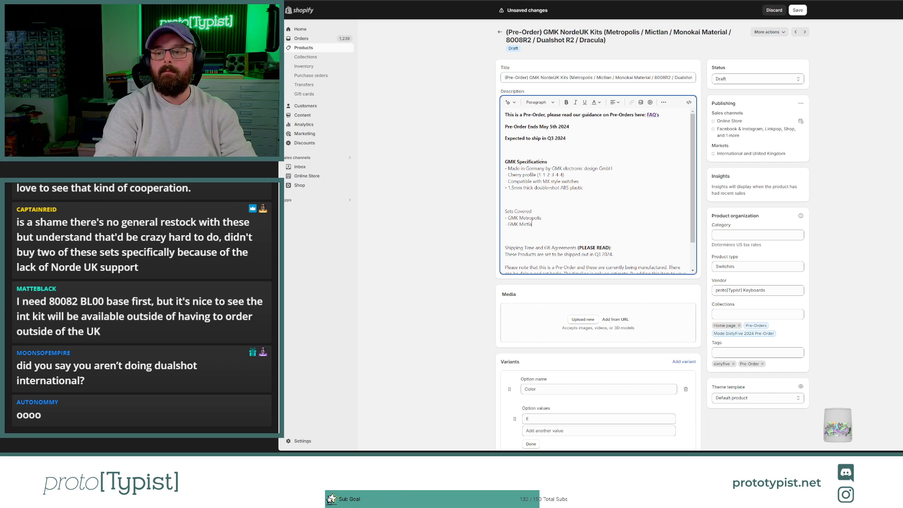
{"action": "type", "text": "n"}
{"action": "key", "text": "Return"}
{"action": "type", "text": "GMK"}
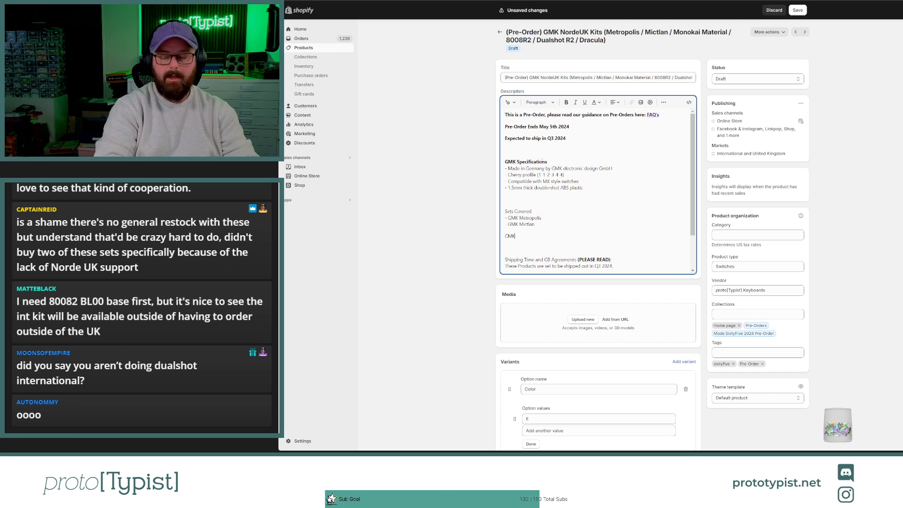
{"action": "key", "text": "BackSpace"}
{"action": "key", "text": "BackSpace"}
{"action": "key", "text": "BackSpace"}
{"action": "key", "text": "BackSpace"}
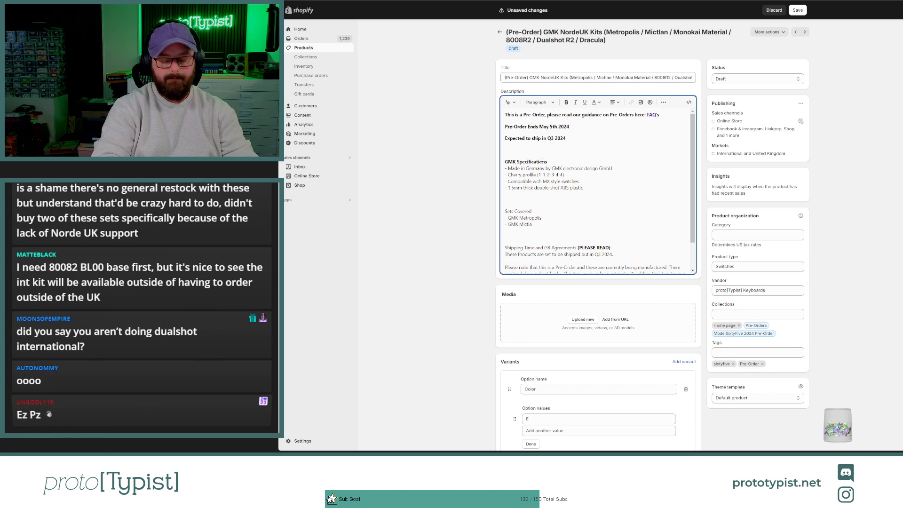
{"action": "type", "text": "GMK"}
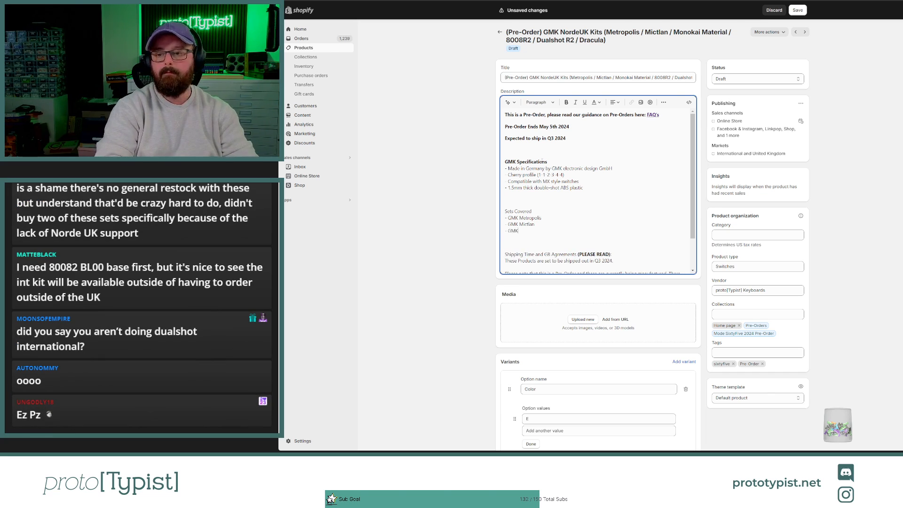
{"action": "type", "text": " Monokai Mat"}
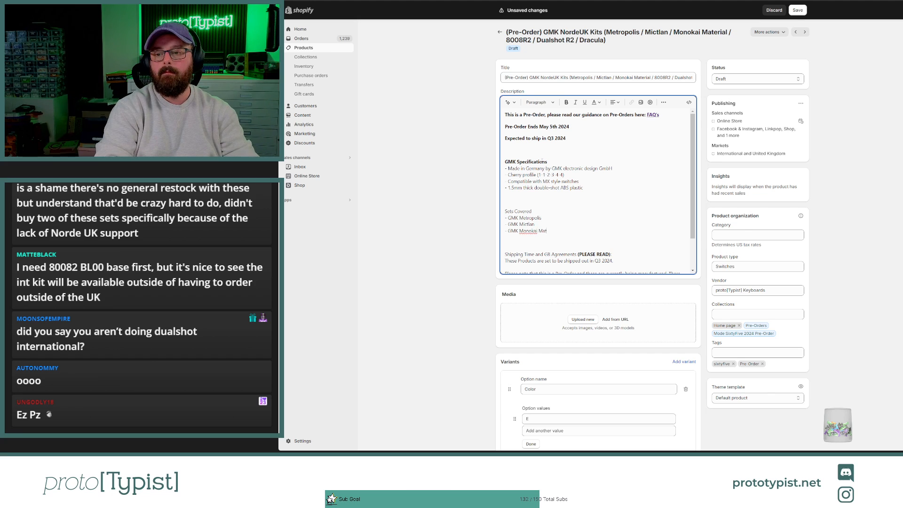
{"action": "type", "text": "erial"}
{"action": "key", "text": "Return"}
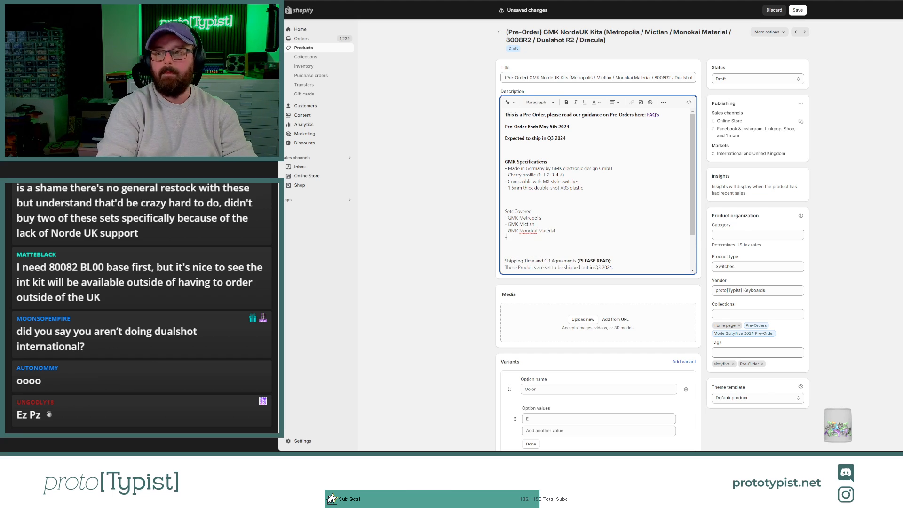
Step: Add "- GMK 8008 R2" below the Monokai Material entry and start another line
{"action": "type", "text": "- G"}
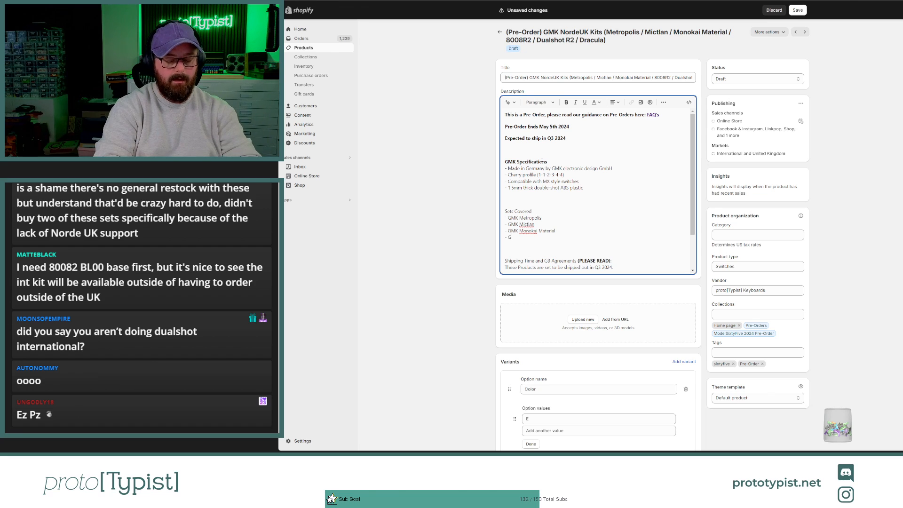
{"action": "type", "text": "MK 80"}
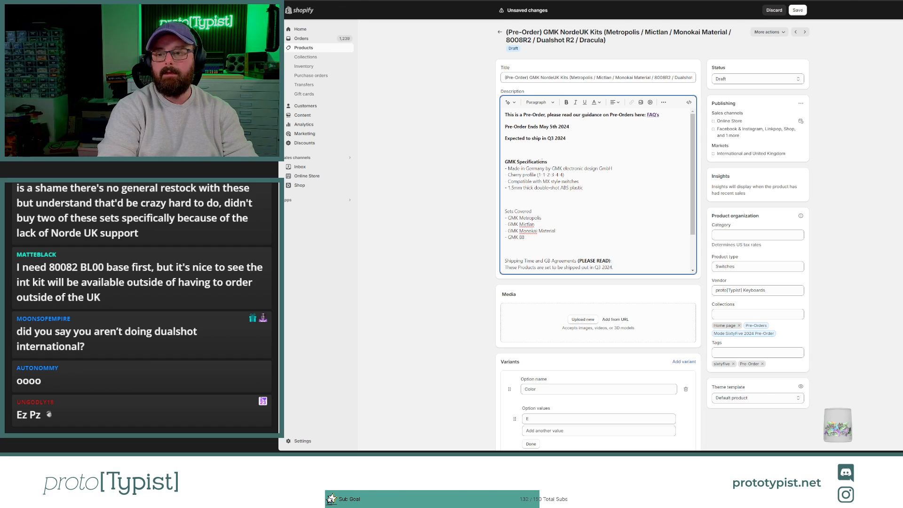
{"action": "type", "text": "08 R"}
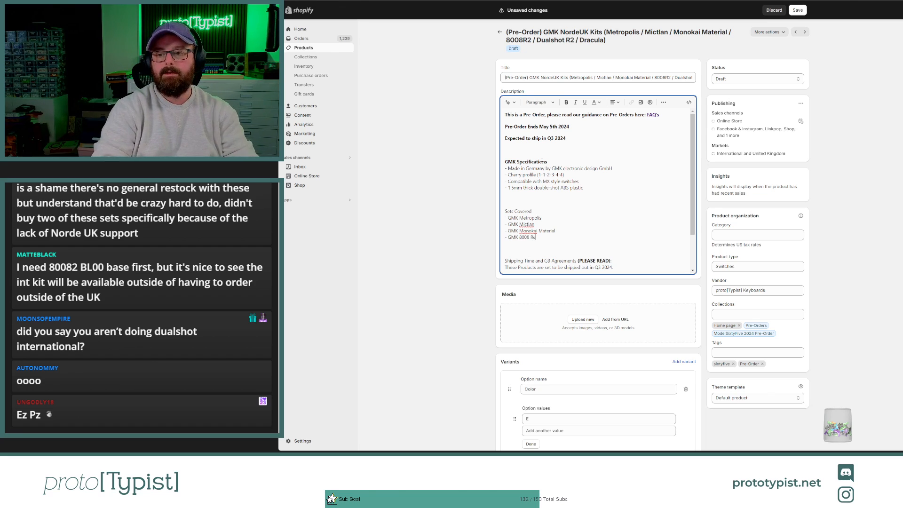
{"action": "type", "text": "w"}
{"action": "key", "text": "BackSpace"}
{"action": "type", "text": "2"}
{"action": "key", "text": "Return"}
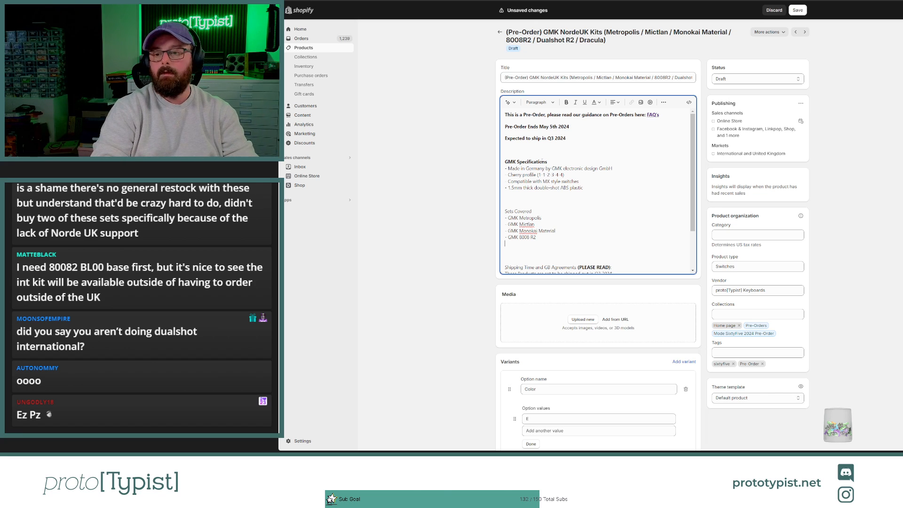
Step: Complete the sets list with the entries "- GMK Dualshot R2" and "- GMK Dracula"
{"action": "type", "text": "- "}
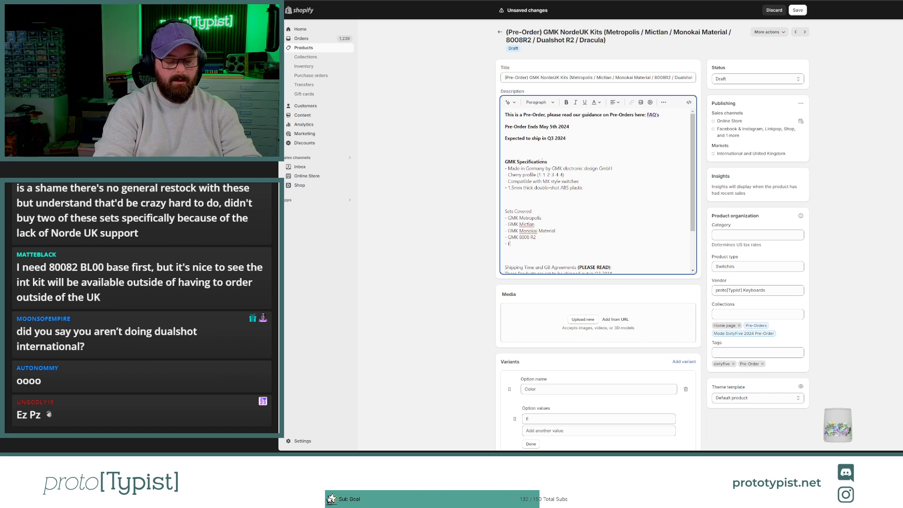
{"action": "type", "text": "GMK Du"}
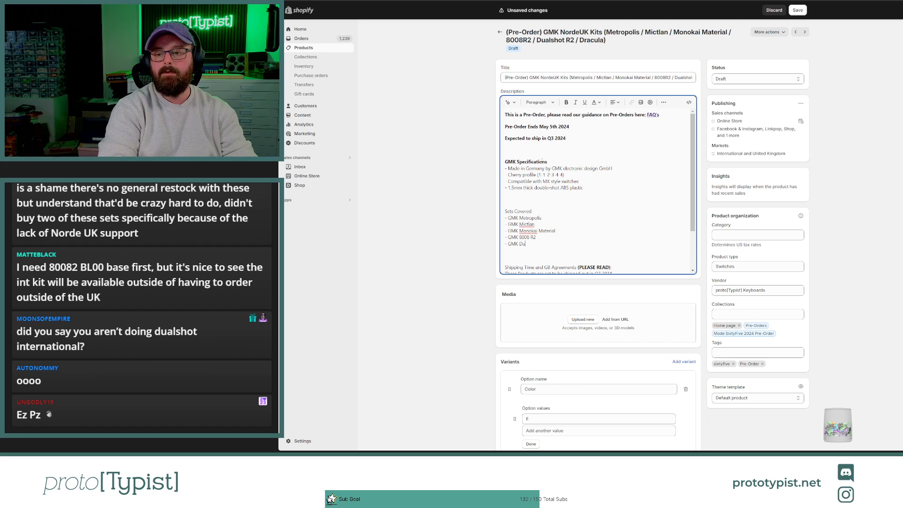
{"action": "type", "text": "alsho"}
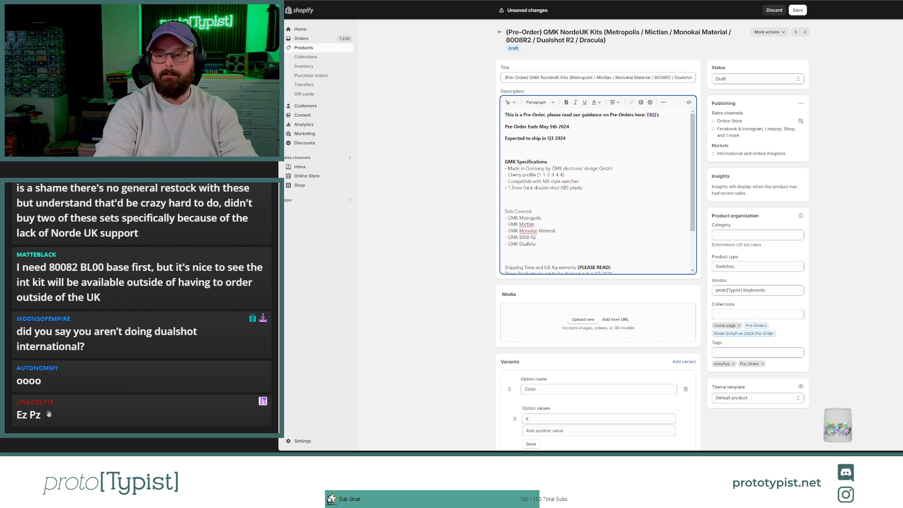
{"action": "type", "text": "t R2"}
{"action": "key", "text": "Return"}
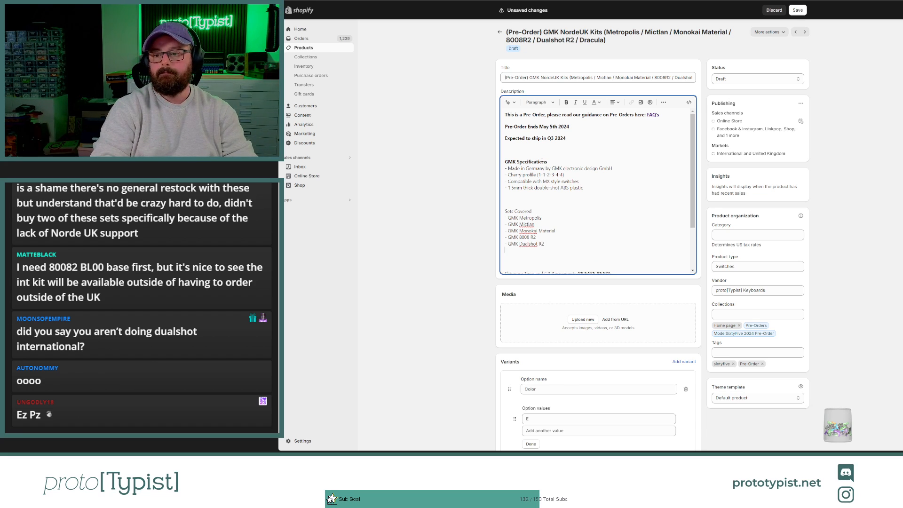
{"action": "type", "text": "- G"}
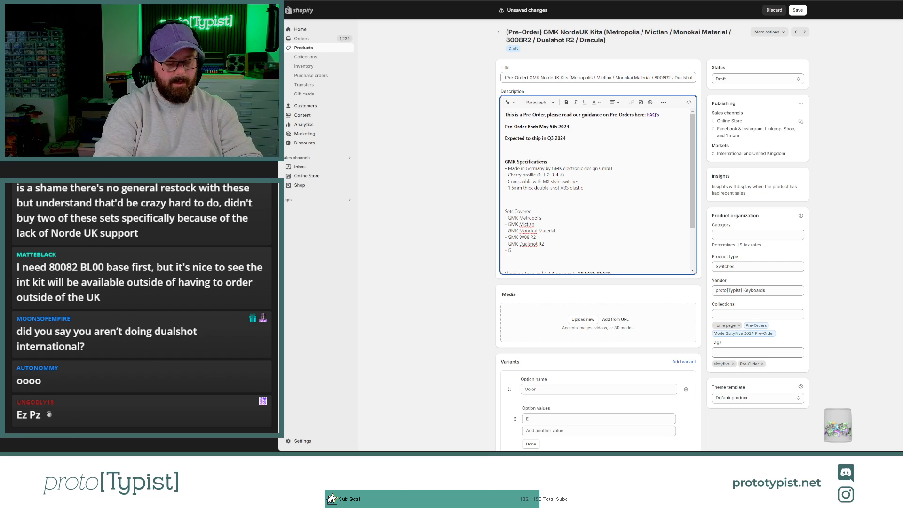
{"action": "type", "text": "MK Dracula"}
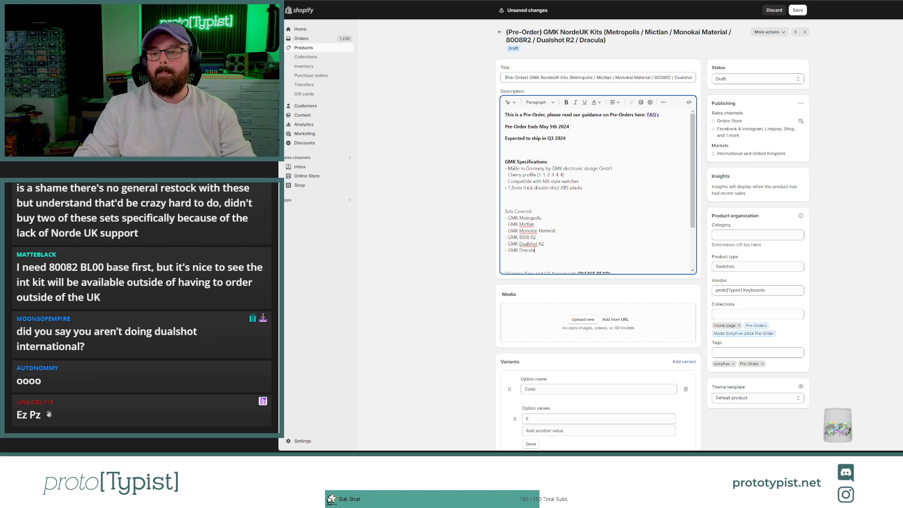
Step: Make the "Sets Covered" heading bold and save the product
{"action": "triple_click", "coordinate": [524, 212]}
{"action": "key", "text": "ctrl+b"}
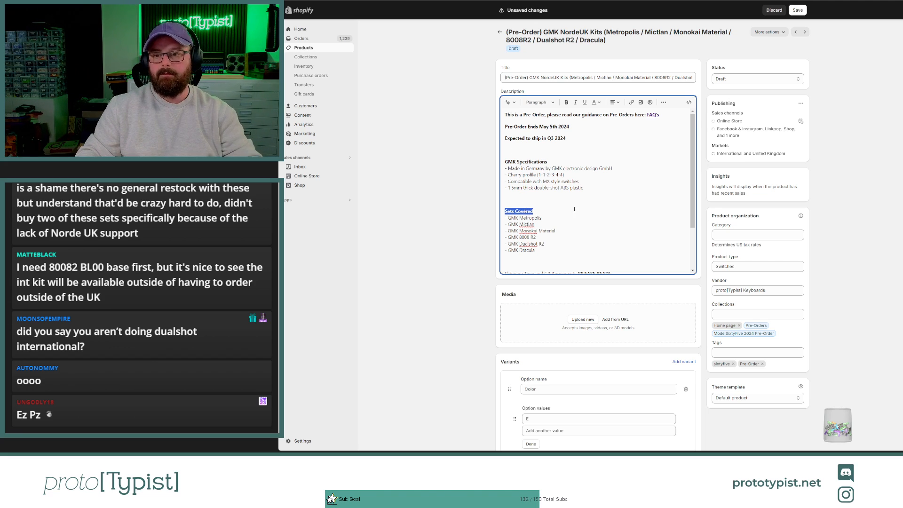
{"action": "key", "text": "Right"}
{"action": "left_click", "coordinate": [803, 11]}
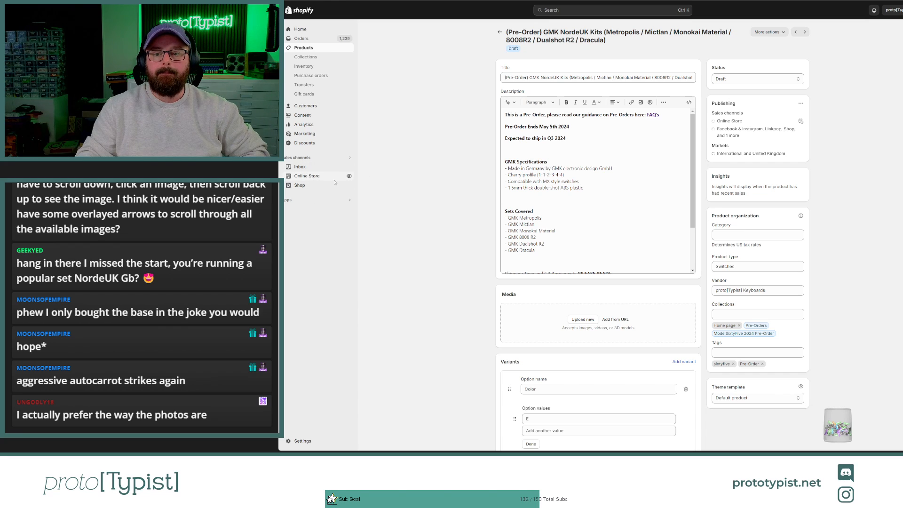
Step: Open the online store's current Flow theme for customization
{"action": "left_click", "coordinate": [307, 176]}
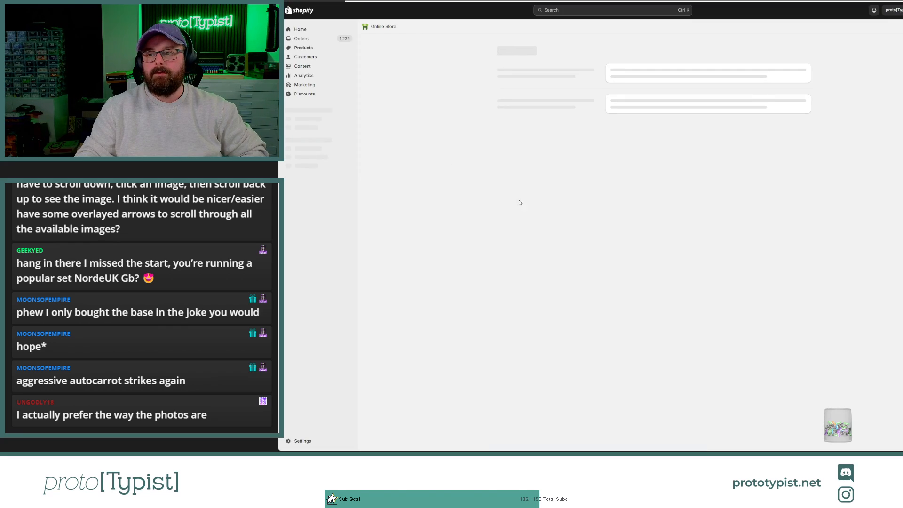
{"action": "scroll", "coordinate": [797, 120], "scroll_direction": "down", "scroll_amount": 3}
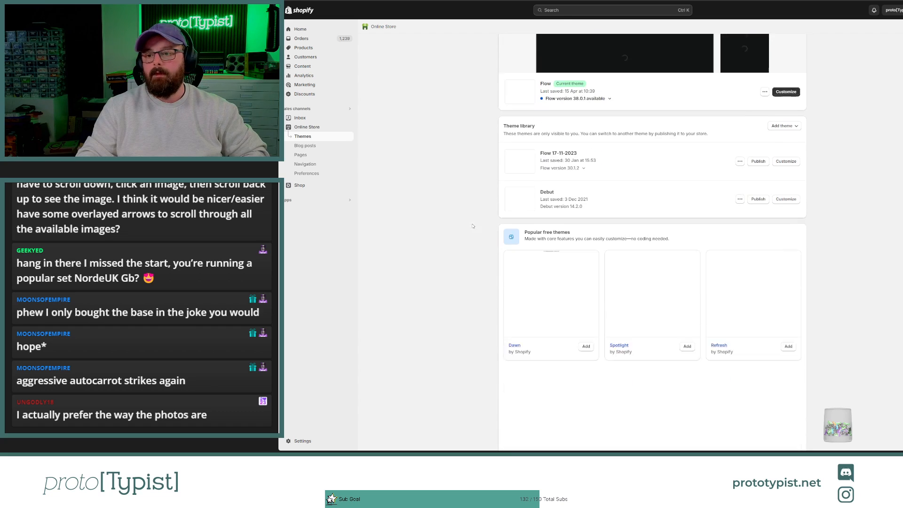
{"action": "scroll", "coordinate": [797, 120], "scroll_direction": "up", "scroll_amount": 5}
{"action": "left_click", "coordinate": [786, 197]}
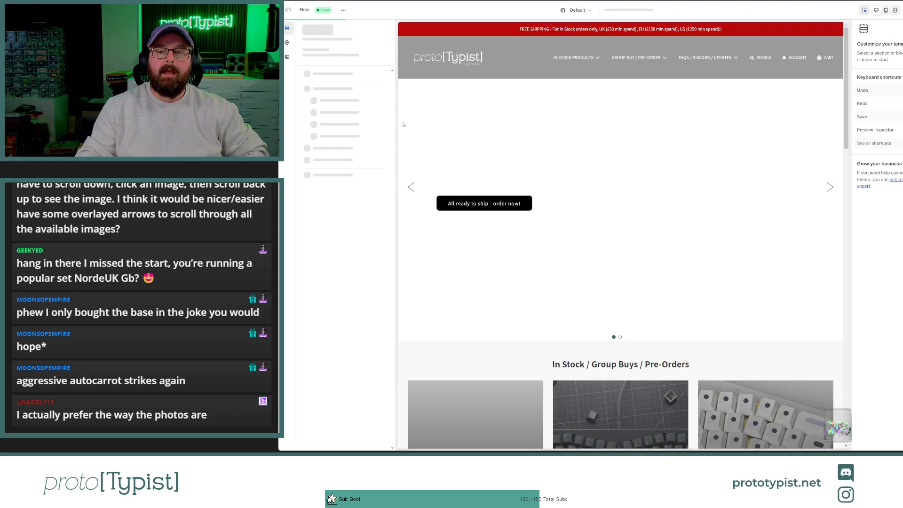
Step: Switch the theme editor from the home page to the Default product template
{"action": "left_click", "coordinate": [629, 10]}
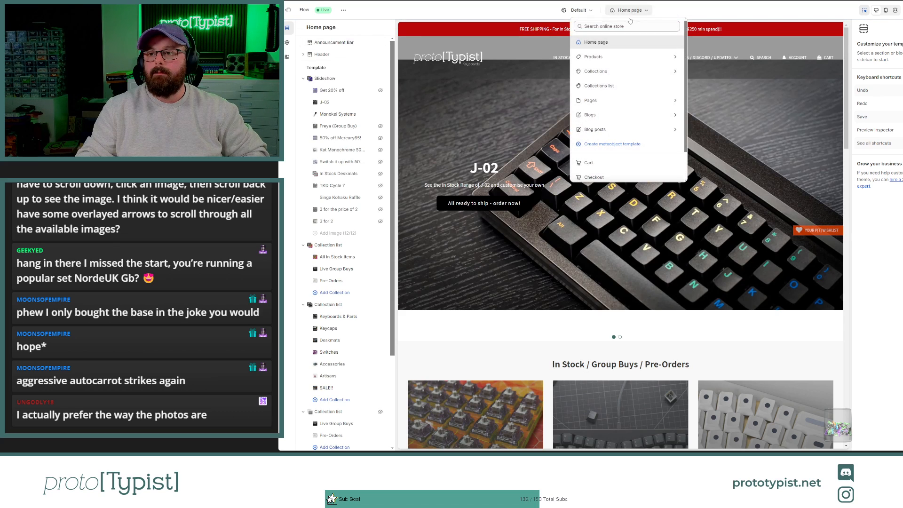
{"action": "left_click", "coordinate": [610, 57]}
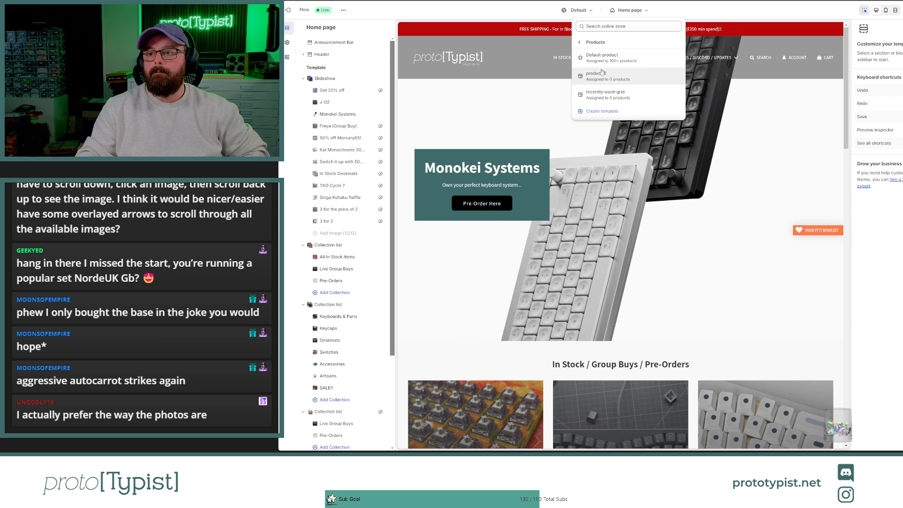
{"action": "left_click", "coordinate": [601, 60]}
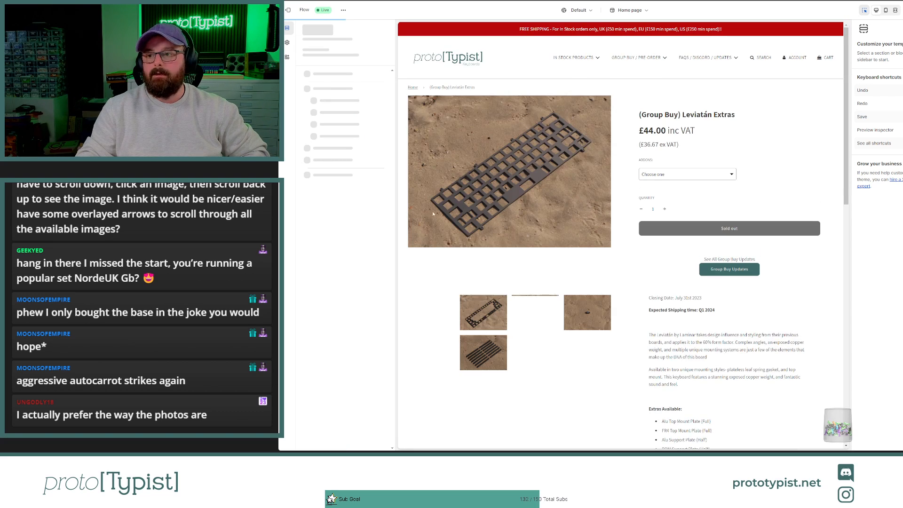
Step: Open the product section's Media block settings, try the Small media size, and switch to a larger size
{"action": "left_click", "coordinate": [459, 220]}
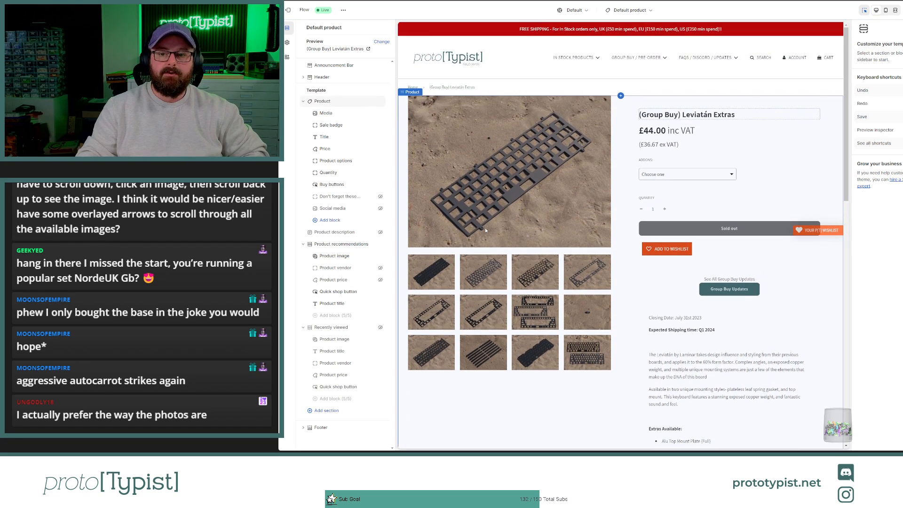
{"action": "left_click", "coordinate": [329, 113]}
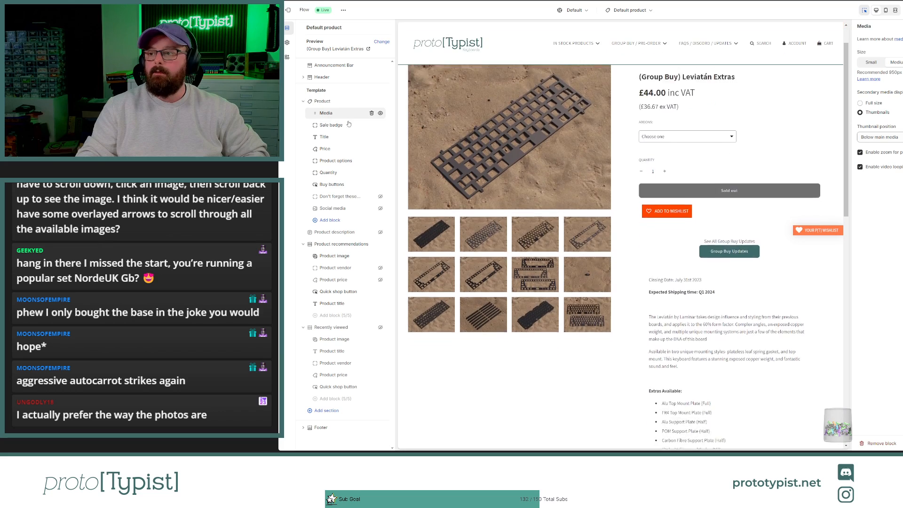
{"action": "left_click", "coordinate": [872, 62]}
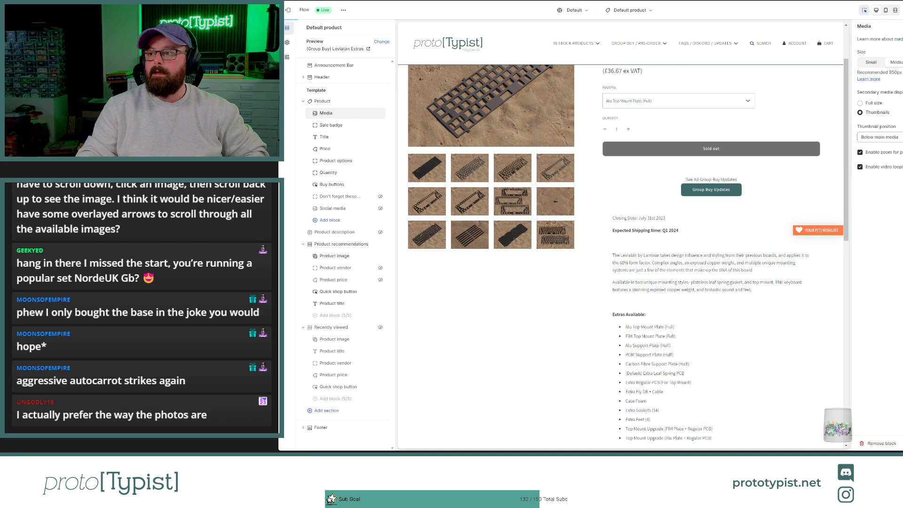
{"action": "left_click", "coordinate": [902, 62]}
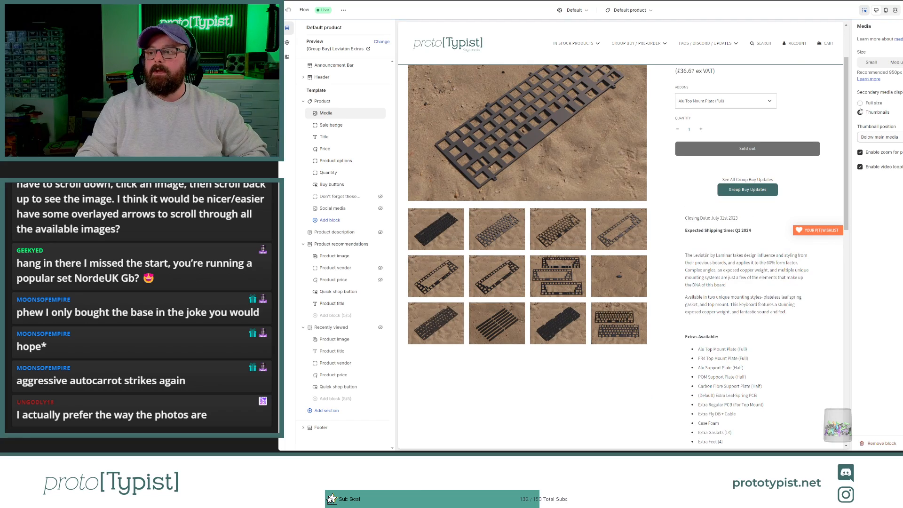
Step: Set the secondary media display to Full size and review the stacked product images in the preview
{"action": "left_click", "coordinate": [860, 103]}
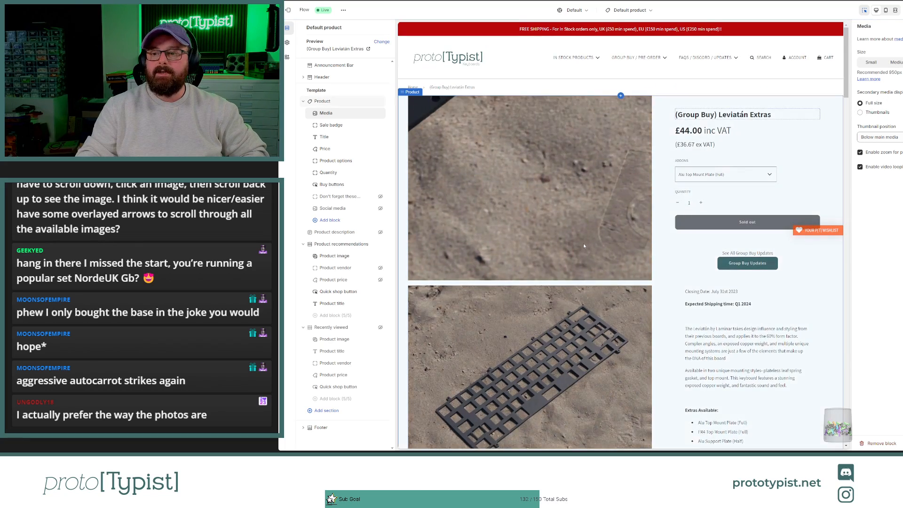
{"action": "scroll", "coordinate": [583, 244], "scroll_direction": "down", "scroll_amount": 10}
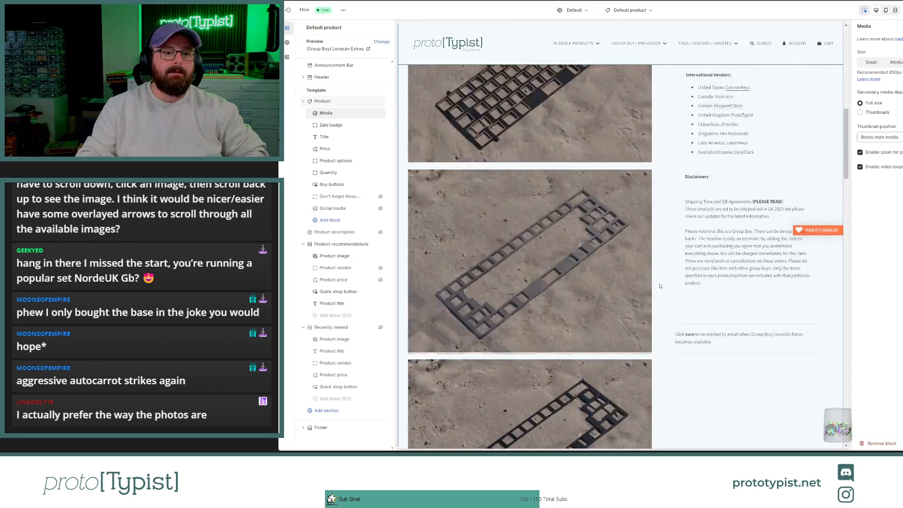
{"action": "scroll", "coordinate": [660, 286], "scroll_direction": "down", "scroll_amount": 10}
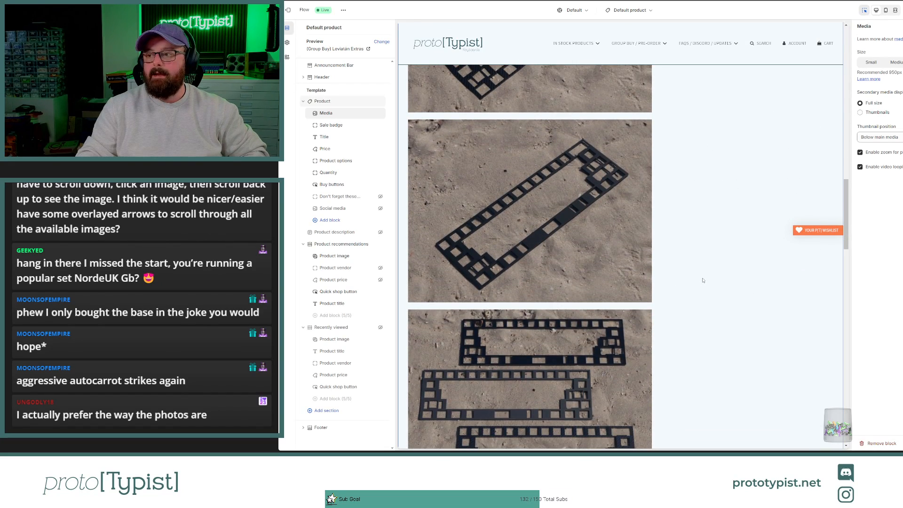
{"action": "scroll", "coordinate": [703, 280], "scroll_direction": "up", "scroll_amount": 3}
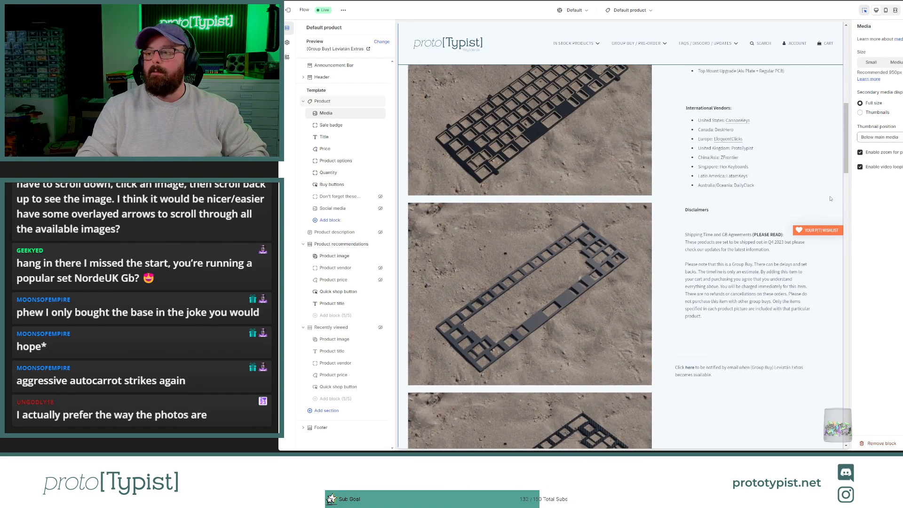
Step: Try disabling zoom for the product media, re-enable it, and check the product page preview
{"action": "left_click", "coordinate": [860, 152]}
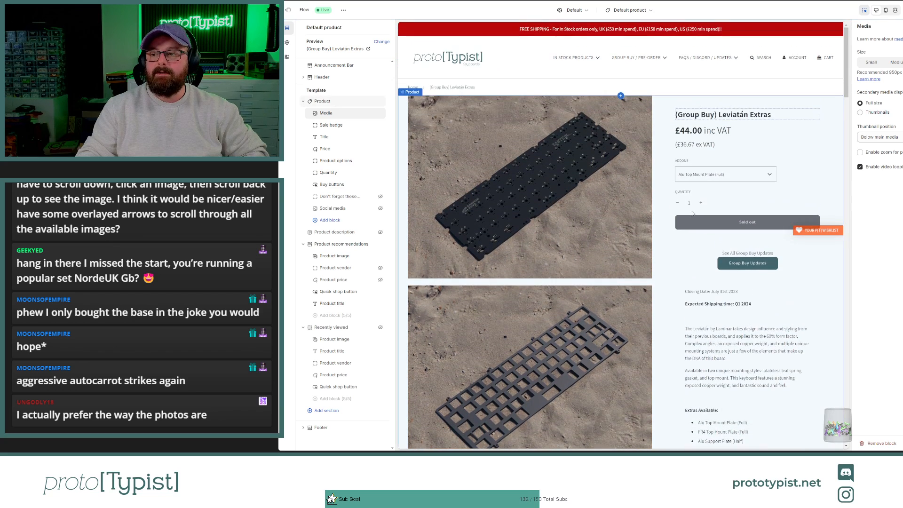
{"action": "left_click", "coordinate": [860, 152]}
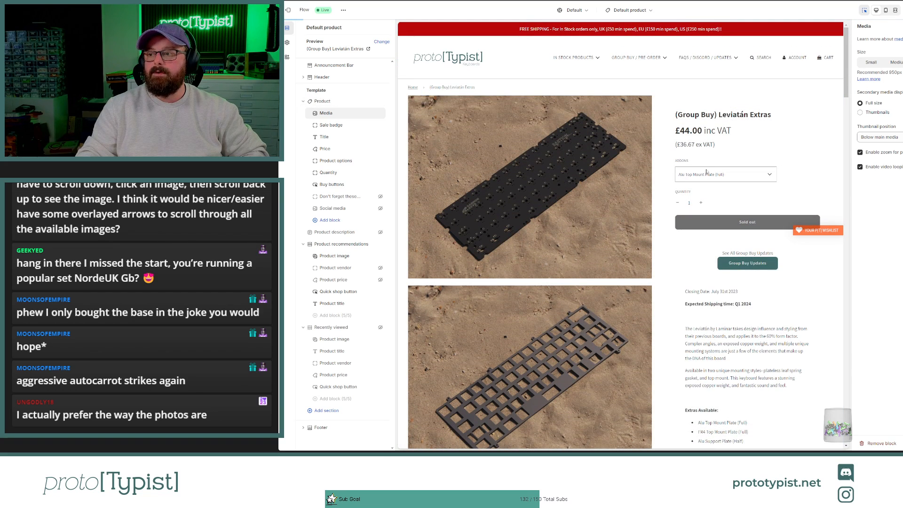
{"action": "scroll", "coordinate": [669, 193], "scroll_direction": "down", "scroll_amount": 1}
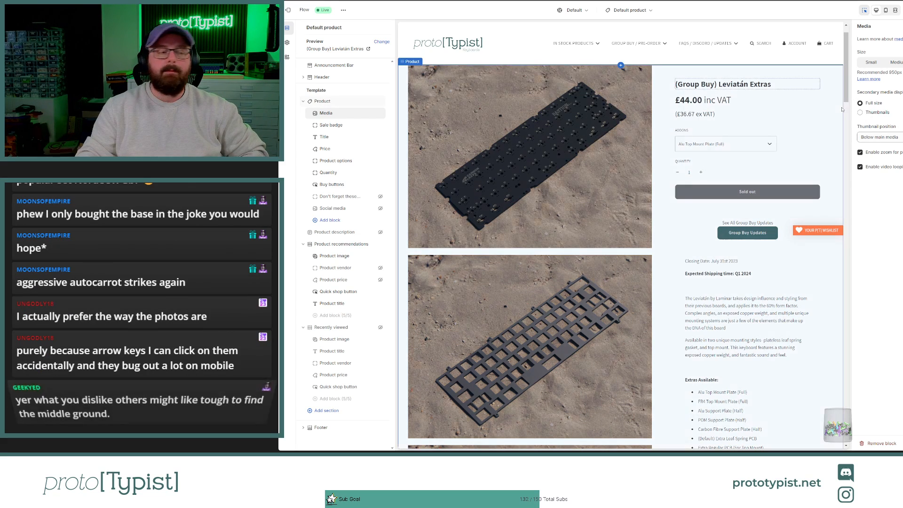
Step: Set the product media size to Medium with secondary media as thumbnails, and review the product page preview
{"action": "left_click", "coordinate": [895, 62]}
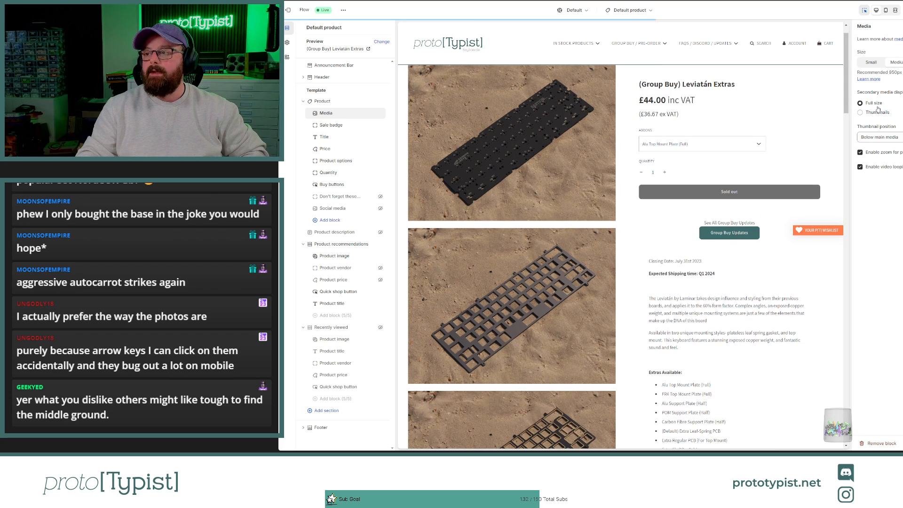
{"action": "left_click", "coordinate": [861, 112]}
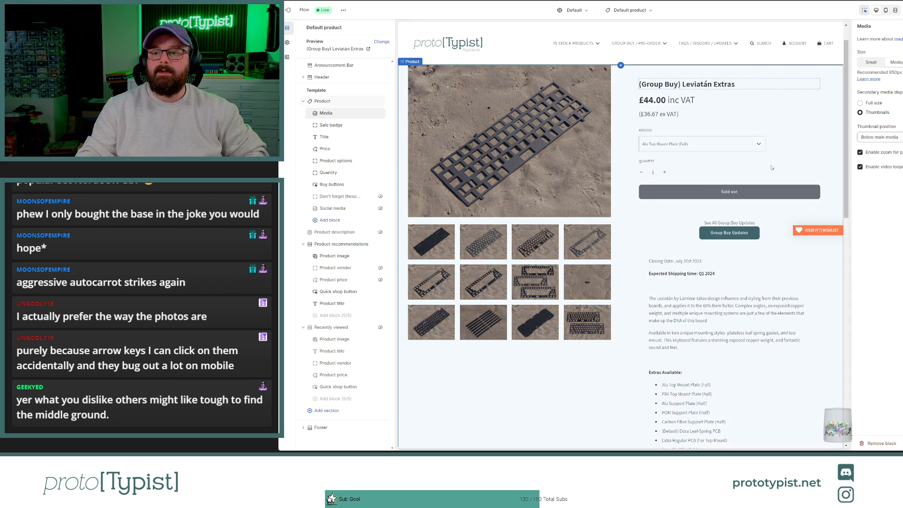
{"action": "scroll", "coordinate": [543, 262], "scroll_direction": "down", "scroll_amount": 6}
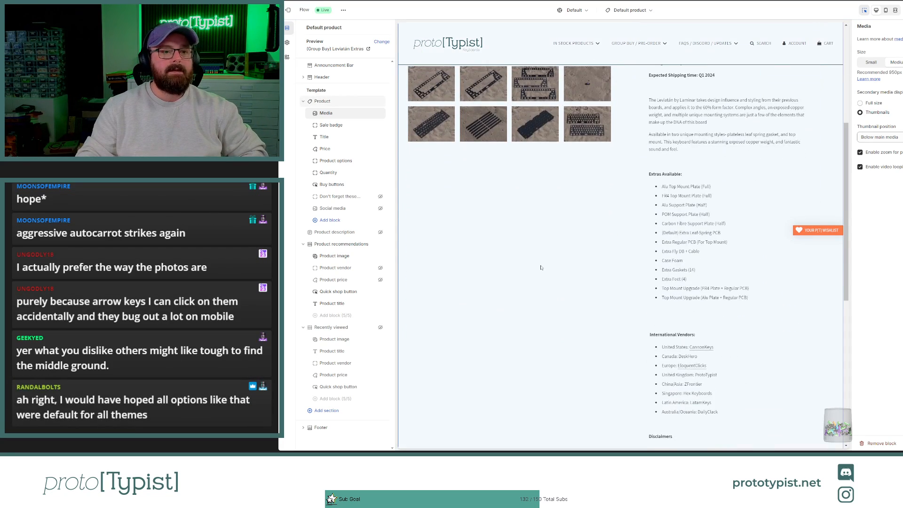
{"action": "scroll", "coordinate": [541, 266], "scroll_direction": "up", "scroll_amount": 5}
{"action": "scroll", "coordinate": [541, 265], "scroll_direction": "up", "scroll_amount": 2}
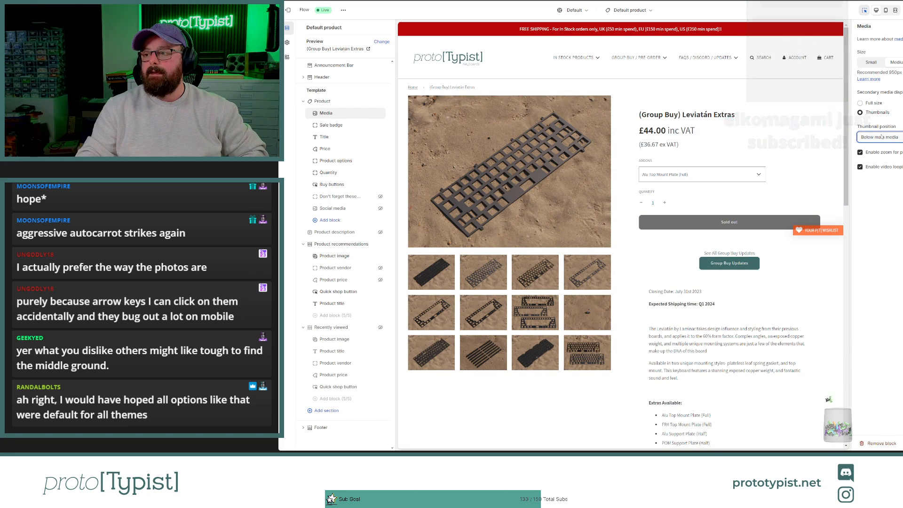
Step: Try the thumbnails right and left of the main media, return them below it, and check the main image's zoom in the preview
{"action": "left_click", "coordinate": [881, 157]}
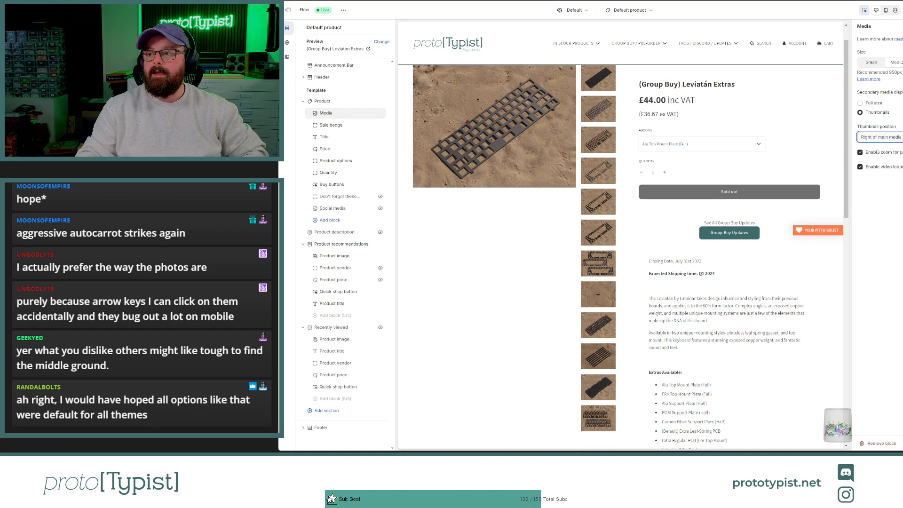
{"action": "left_click", "coordinate": [877, 151]}
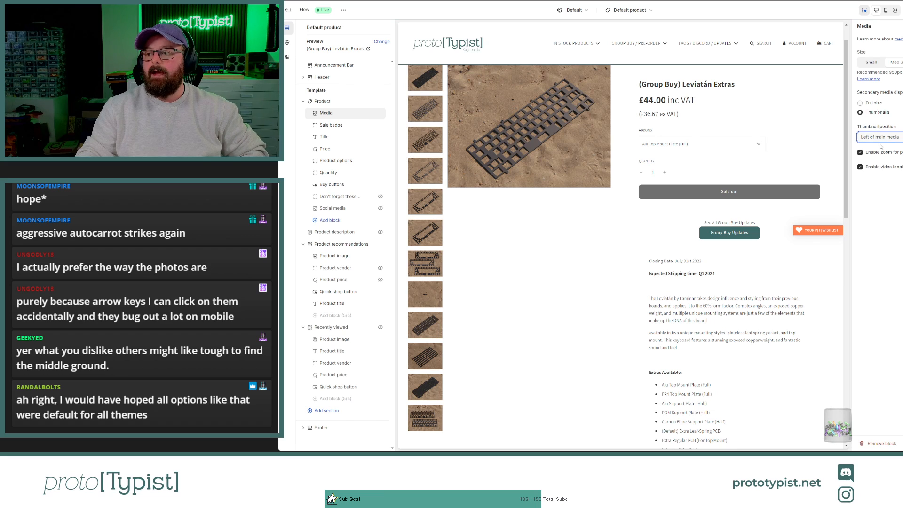
{"action": "left_click", "coordinate": [881, 146]}
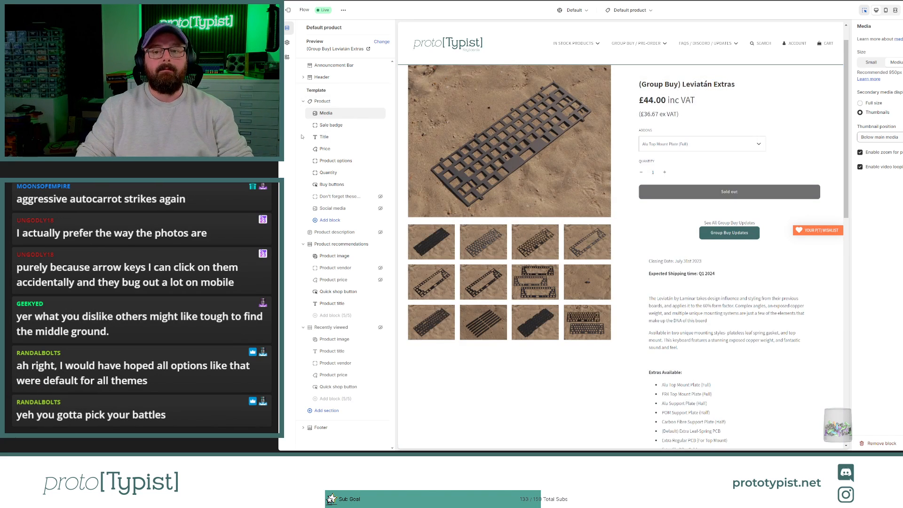
{"action": "left_click", "coordinate": [321, 138]}
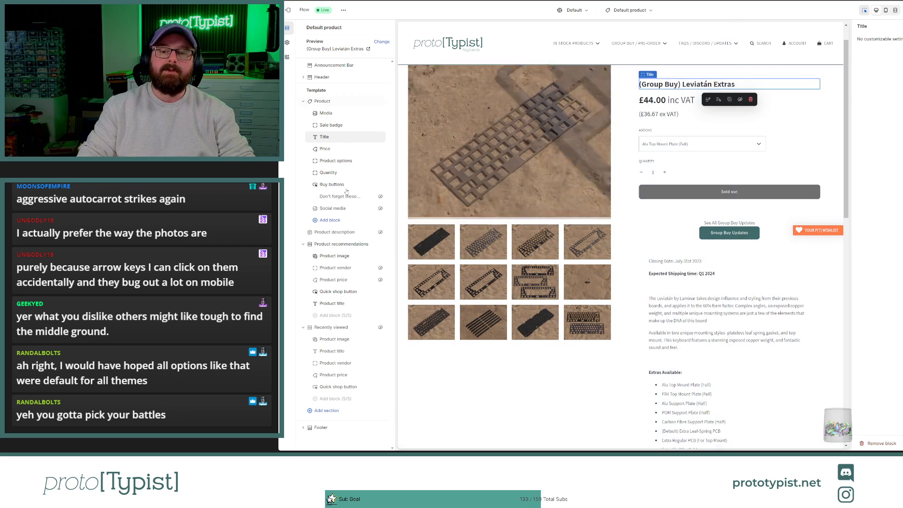
{"action": "left_click", "coordinate": [446, 145]}
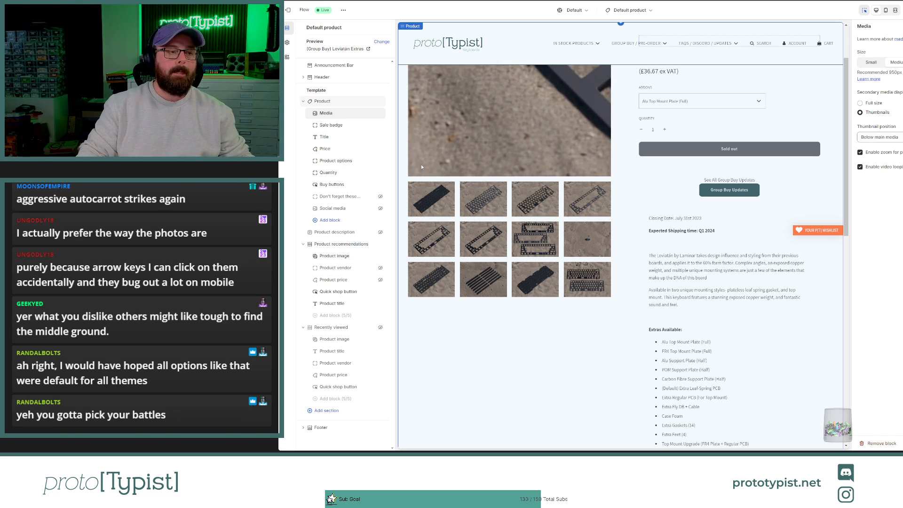
Step: Switch to the draft GMK NordeUK Kits product and add the first NorDeUK kit image to its media from the copied URL
{"action": "key", "text": "ctrl+Tab"}
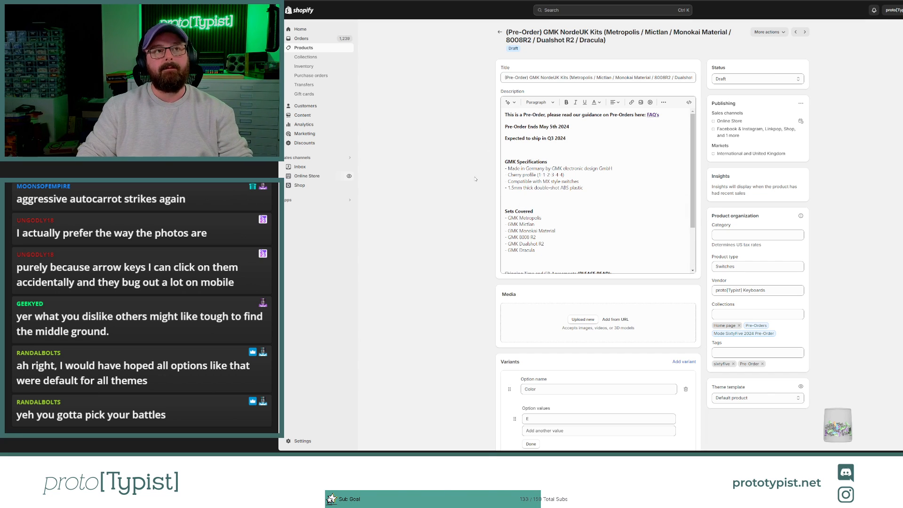
{"action": "scroll", "coordinate": [475, 179], "scroll_direction": "down", "scroll_amount": 4}
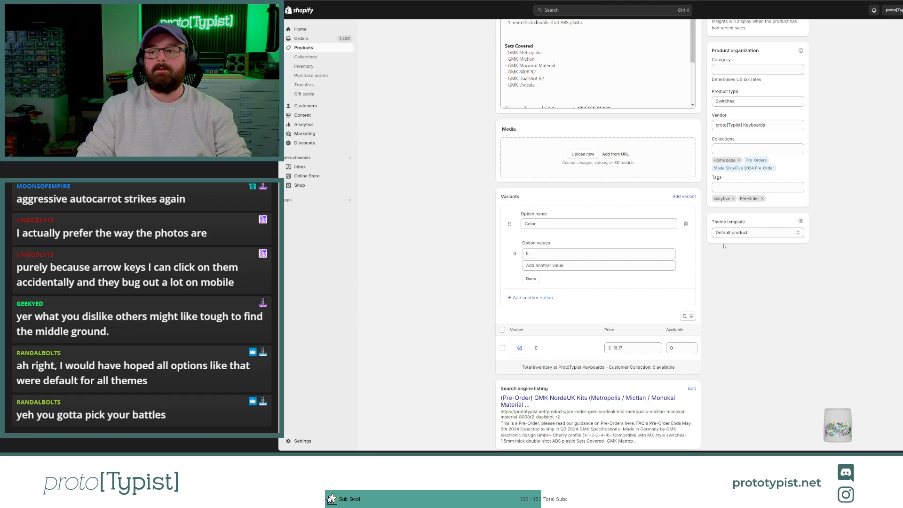
{"action": "left_click", "coordinate": [625, 160]}
{"action": "key", "text": "ctrl+v"}
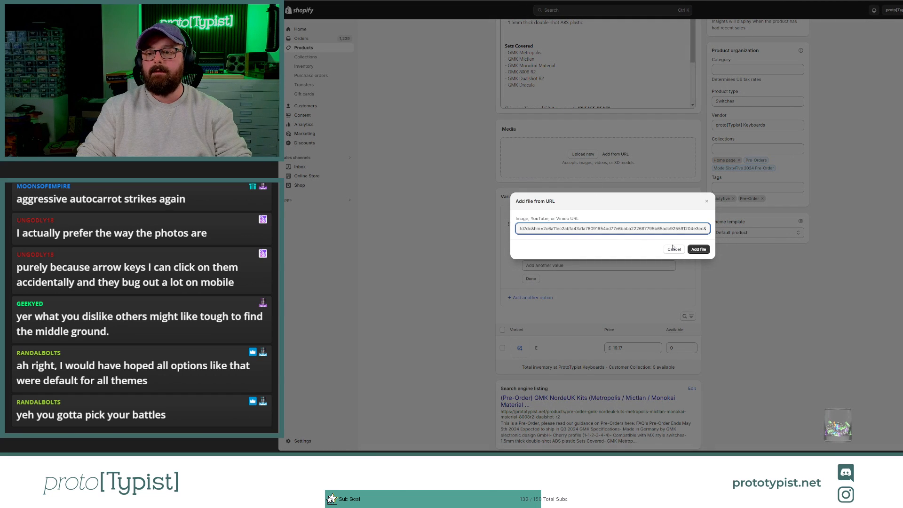
{"action": "left_click", "coordinate": [701, 254]}
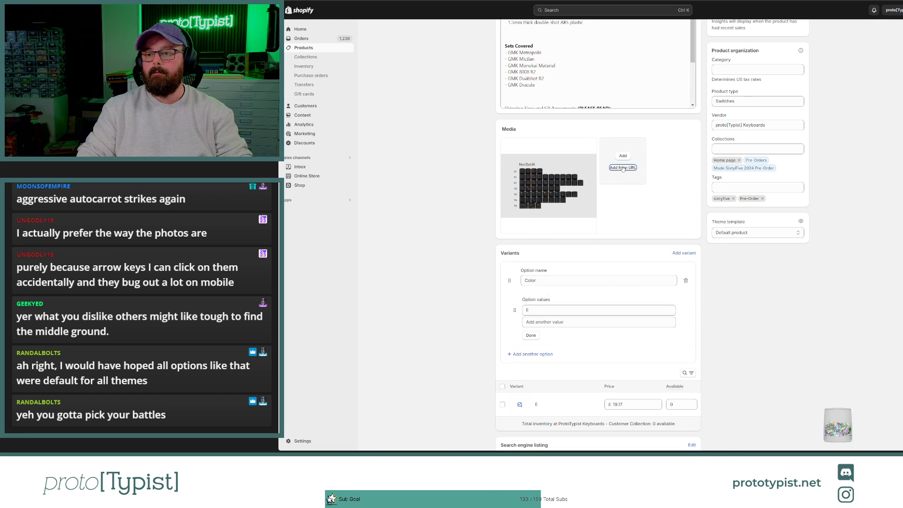
Step: Add two more kit images to the product's media from their copied image URLs
{"action": "left_click", "coordinate": [623, 167]}
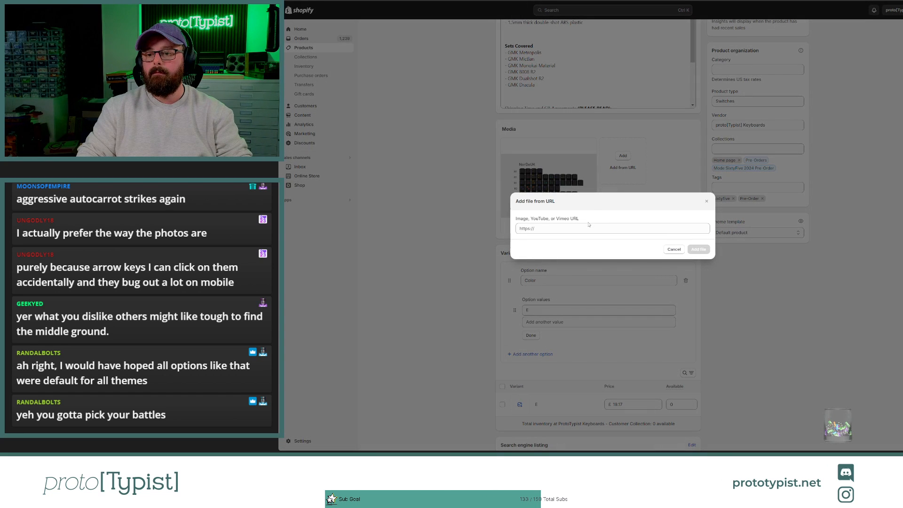
{"action": "key", "text": "ctrl+v"}
{"action": "left_click", "coordinate": [698, 250]}
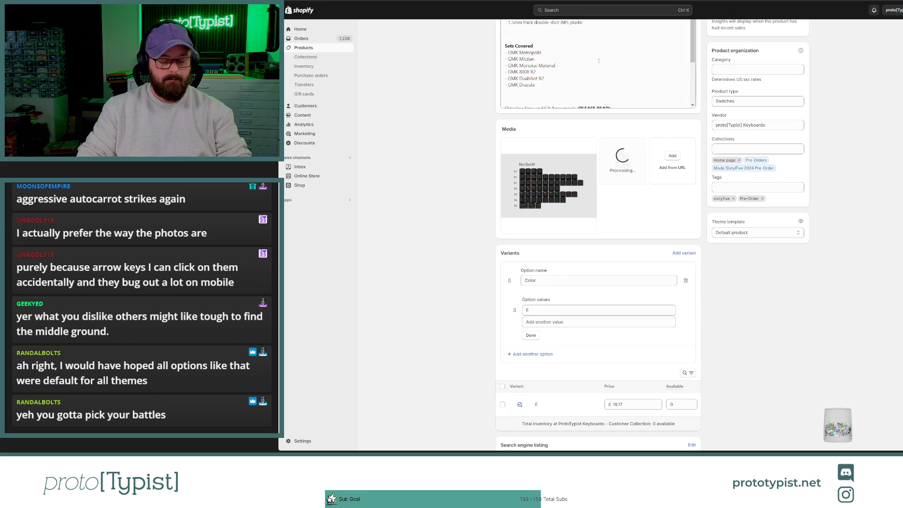
{"action": "left_click", "coordinate": [673, 167]}
{"action": "key", "text": "ctrl+v"}
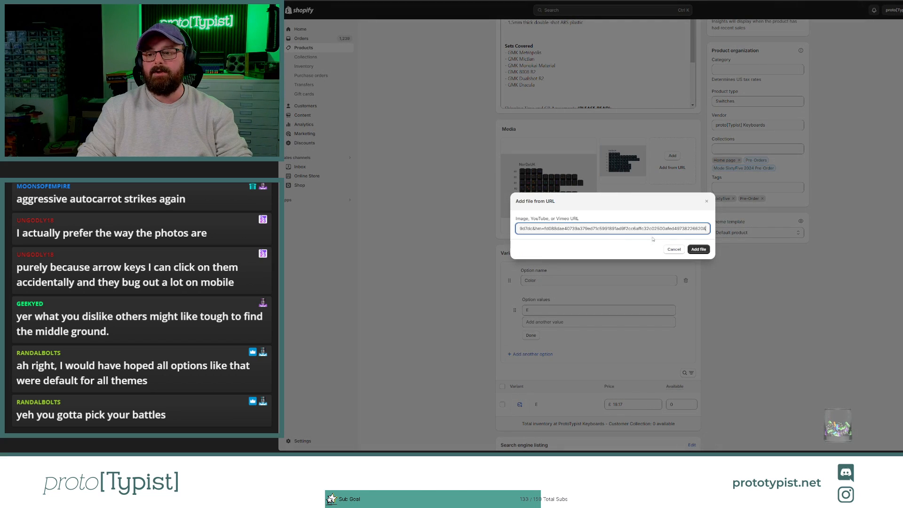
{"action": "left_click", "coordinate": [697, 249]}
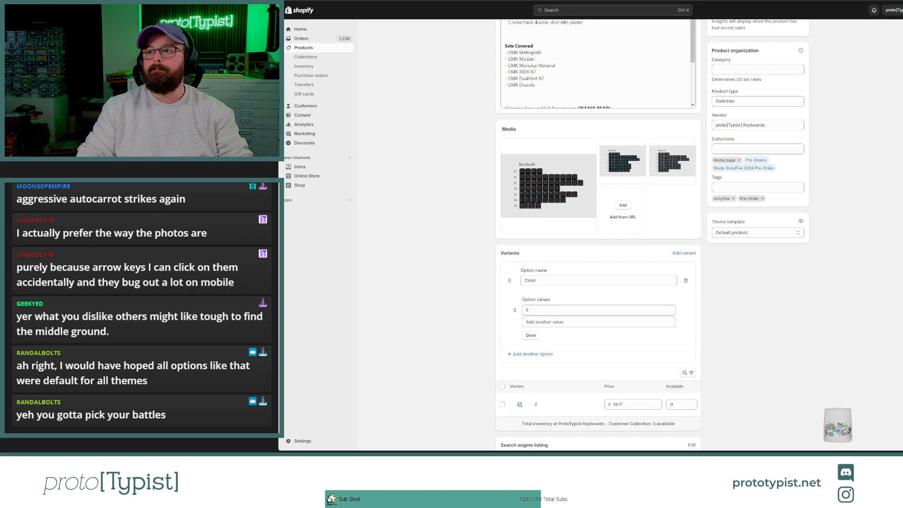
Step: On the Oblotzky Industries store's GMK CYL 80082 page, select the International kit and open its image enlarged
{"action": "key", "text": "ctrl+Tab"}
{"action": "scroll", "coordinate": [605, 87], "scroll_direction": "up", "scroll_amount": 12}
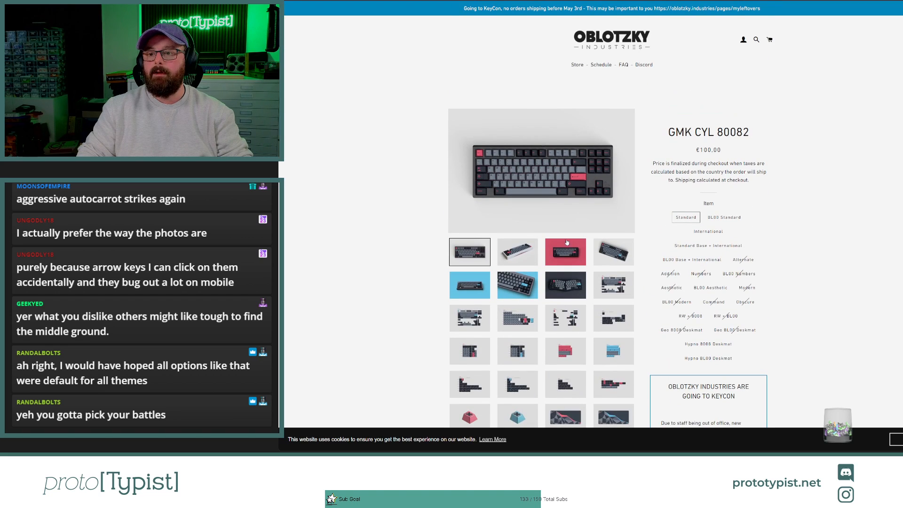
{"action": "scroll", "coordinate": [567, 242], "scroll_direction": "down", "scroll_amount": 3}
{"action": "scroll", "coordinate": [696, 132], "scroll_direction": "up", "scroll_amount": 1}
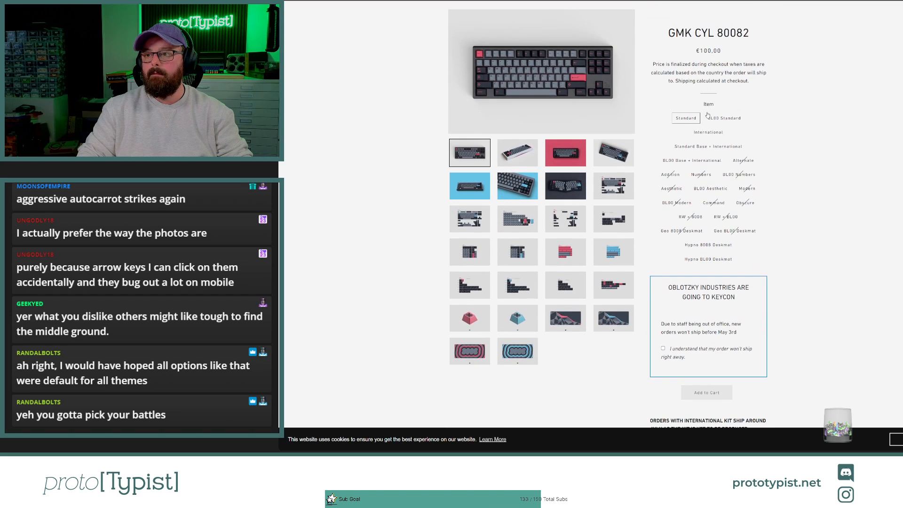
{"action": "left_click", "coordinate": [708, 132]}
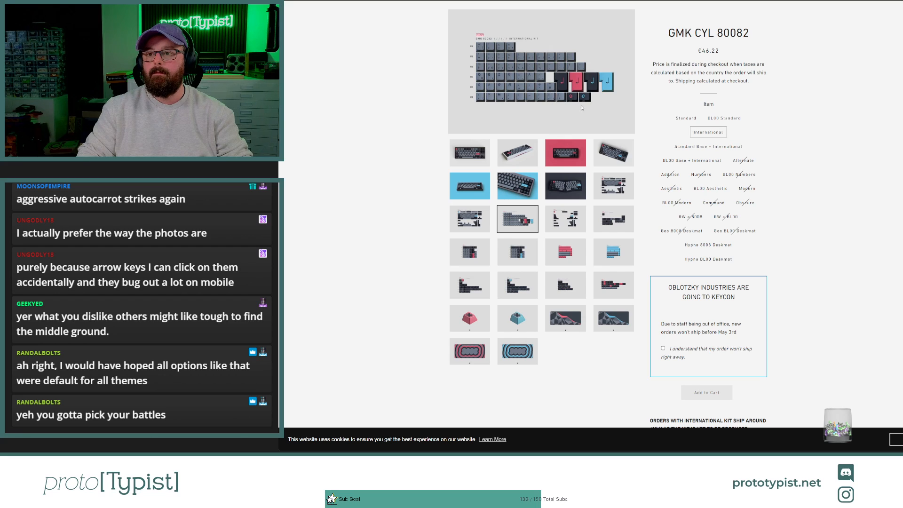
{"action": "left_click", "coordinate": [560, 77]}
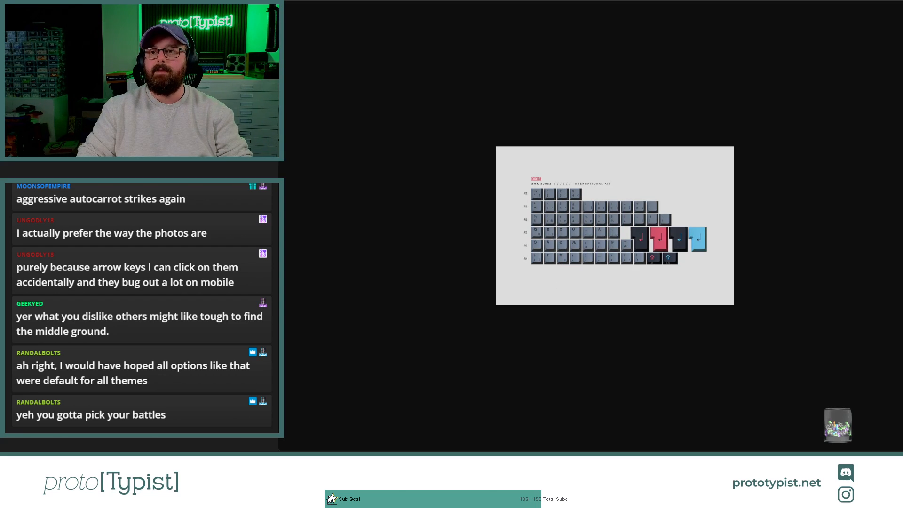
Step: Return to the draft product and add the GMK 80082 International kit image to its media from the copied URL
{"action": "key", "text": "ctrl+Tab"}
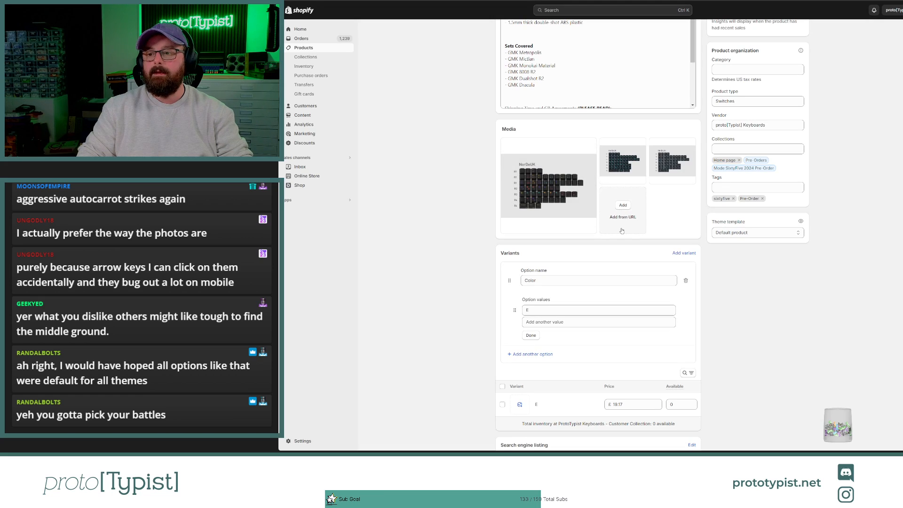
{"action": "left_click", "coordinate": [624, 220]}
{"action": "key", "text": "ctrl+v"}
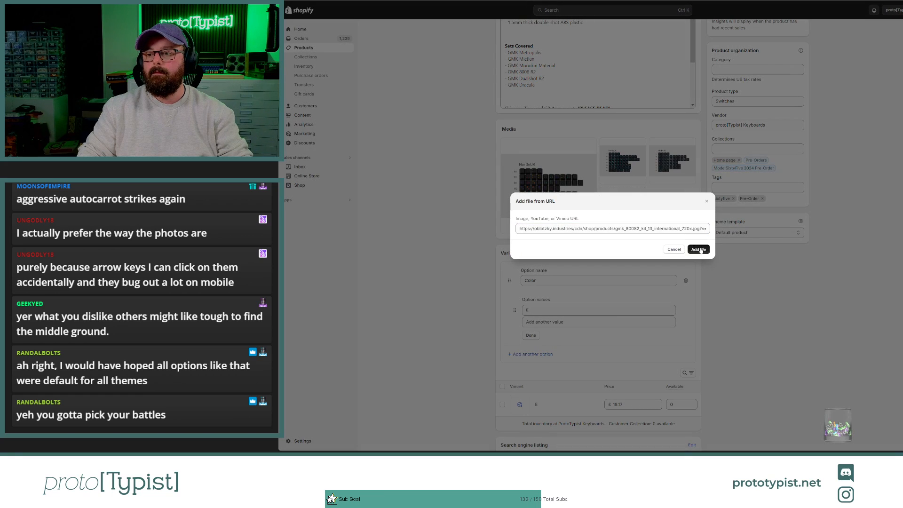
{"action": "key", "text": "Return"}
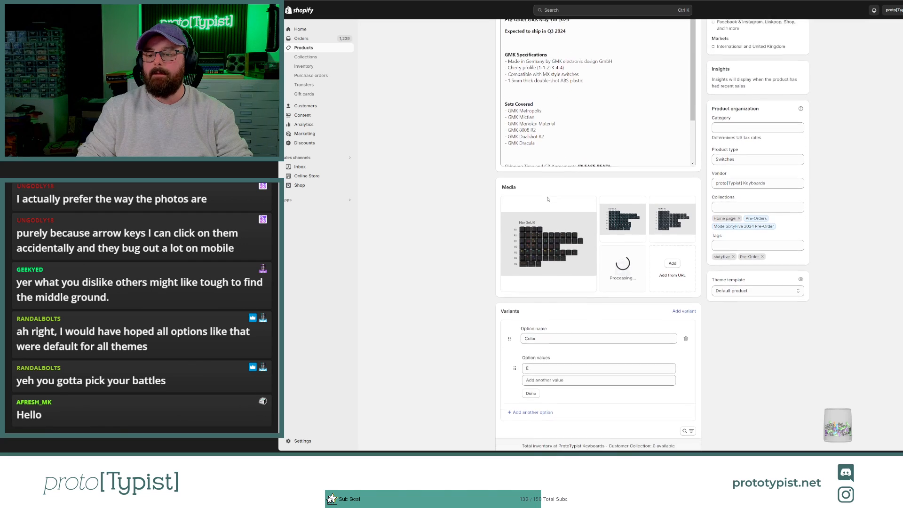
{"action": "scroll", "coordinate": [547, 199], "scroll_direction": "up", "scroll_amount": 2}
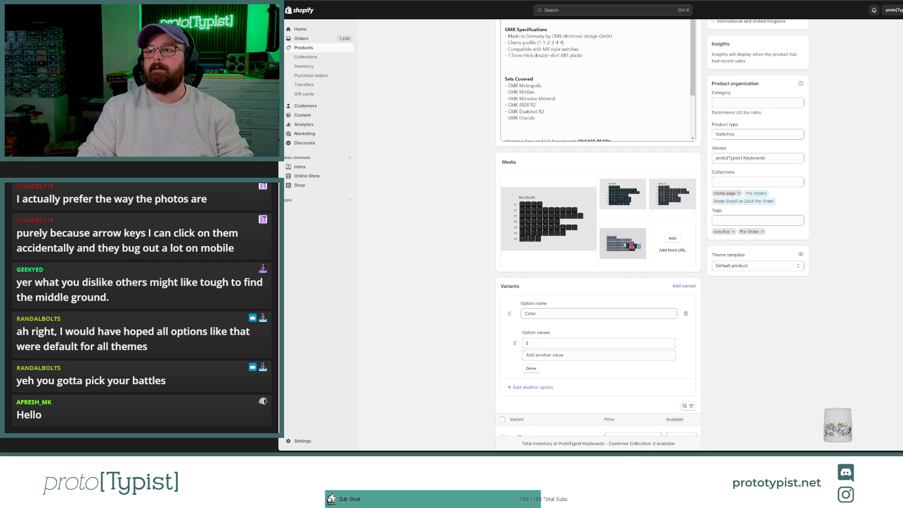
Step: Open GMK CYL Dracula V2.0 on the Oblotzky store, select the Localization kit, and enlarge its image
{"action": "key", "text": "ctrl+Tab"}
{"action": "key", "text": "alt+Left"}
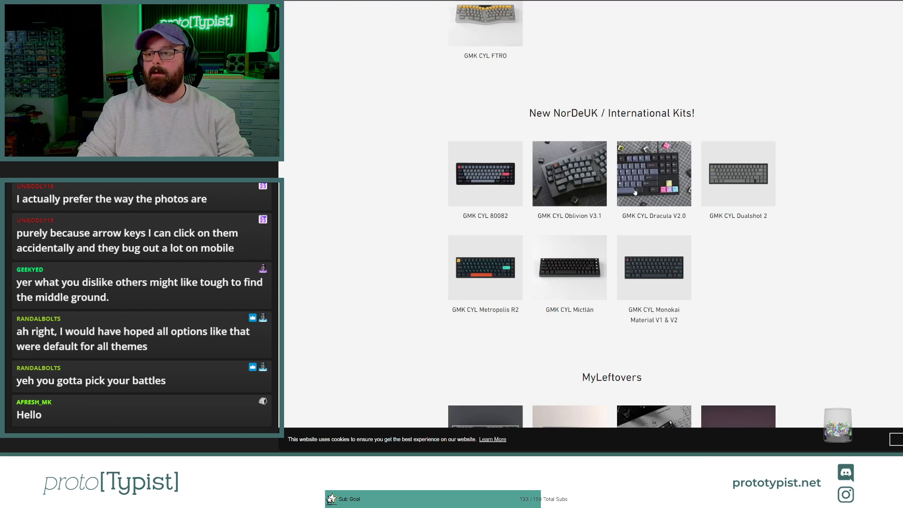
{"action": "left_click", "coordinate": [653, 193]}
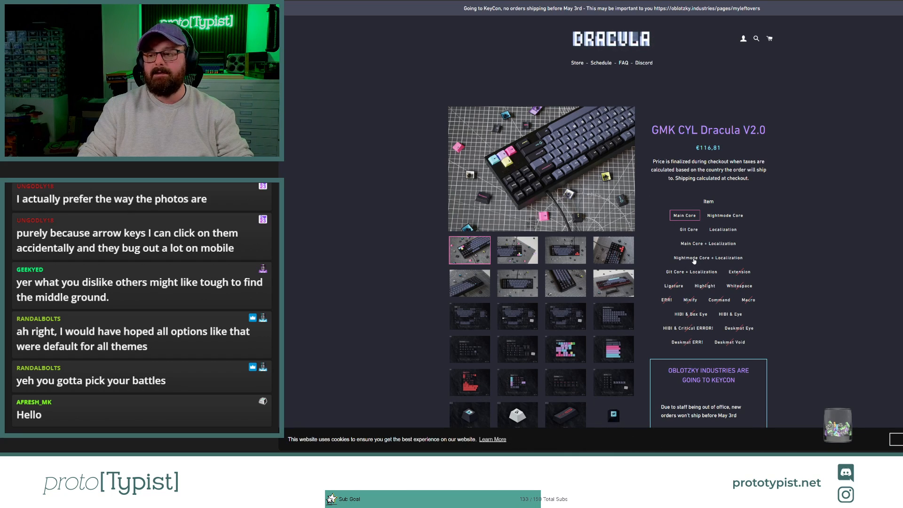
{"action": "left_click", "coordinate": [696, 260]}
{"action": "left_click", "coordinate": [696, 275]}
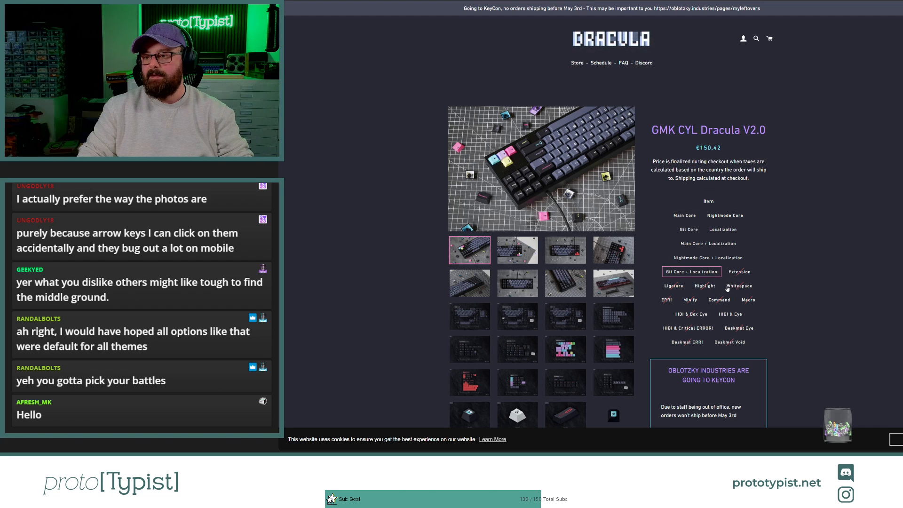
{"action": "left_click", "coordinate": [718, 230]}
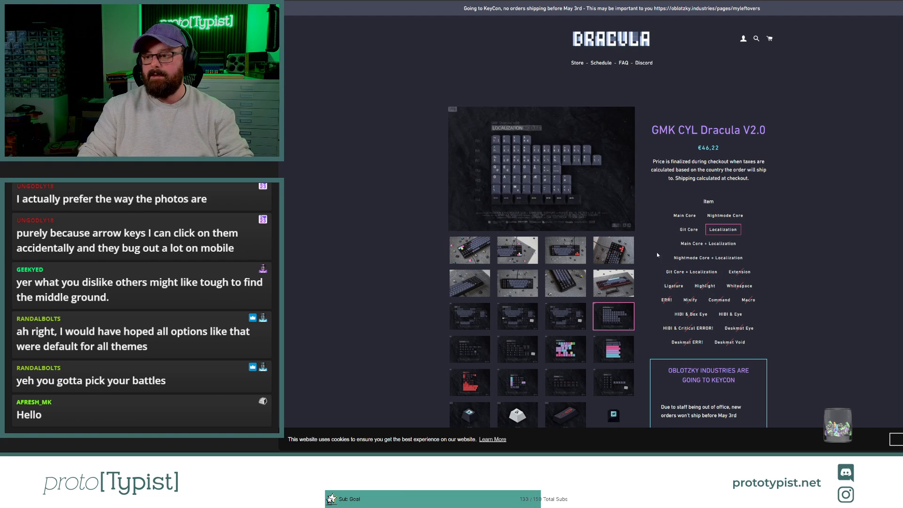
{"action": "left_click", "coordinate": [544, 160]}
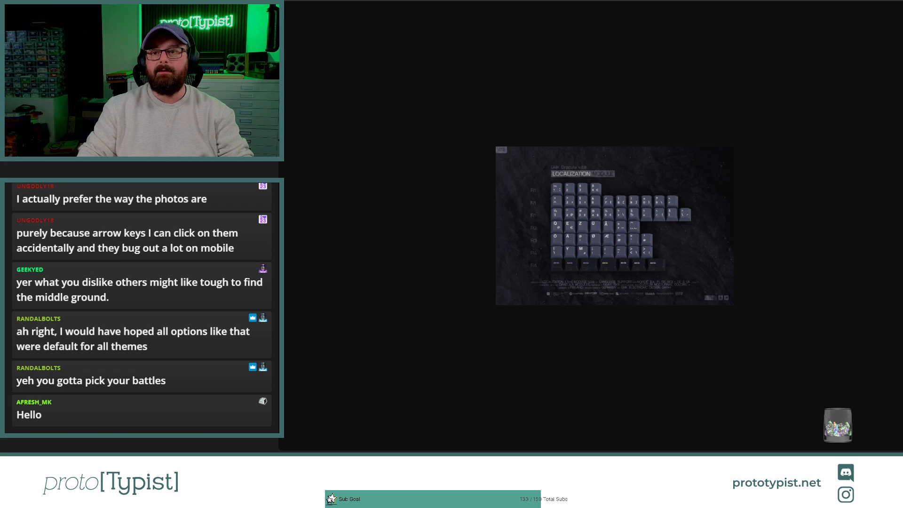
Step: Return to the draft product and add the Dracula V2.0 Localization kit image to its media from the copied URL
{"action": "key", "text": "ctrl+Tab"}
{"action": "left_click", "coordinate": [672, 250]}
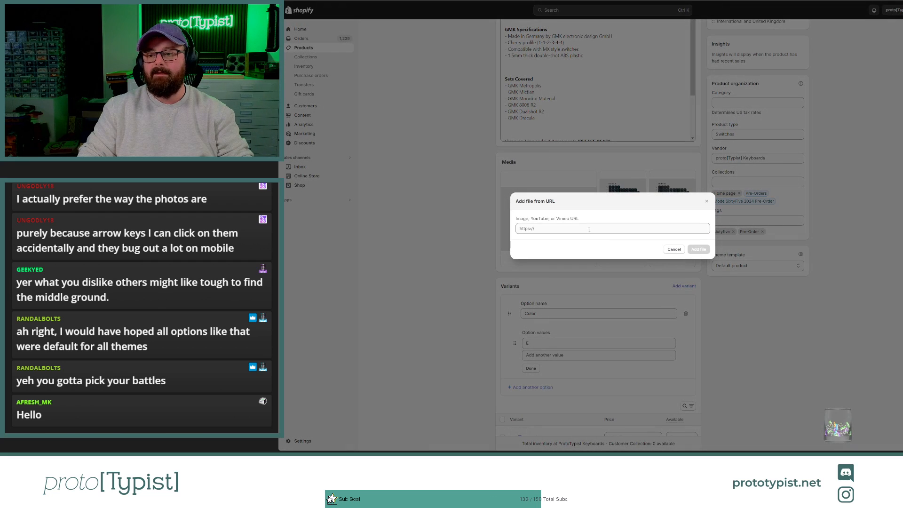
{"action": "key", "text": "ctrl+v"}
{"action": "left_click", "coordinate": [698, 249]}
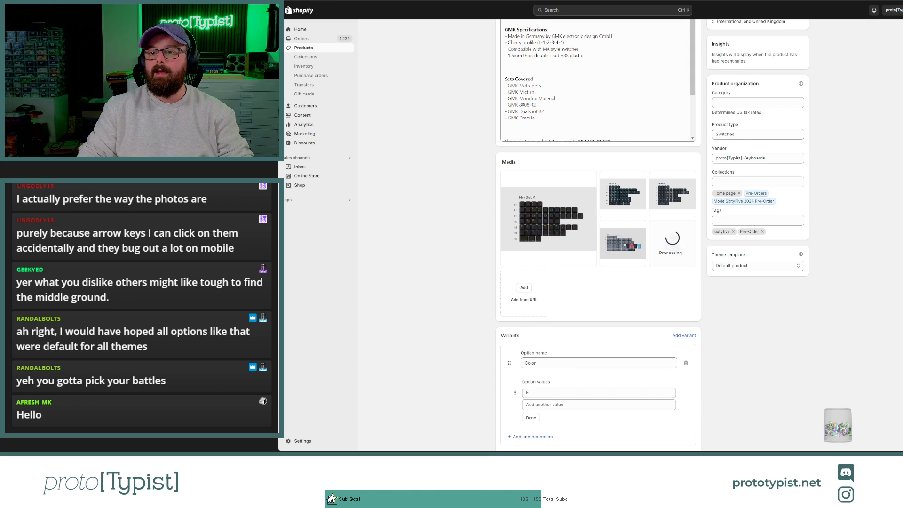
Step: Go back to the Oblotzky store's NorDeUK listing, open GMK CYL Dualshot 2, and select its International kit
{"action": "key", "text": "ctrl+Tab"}
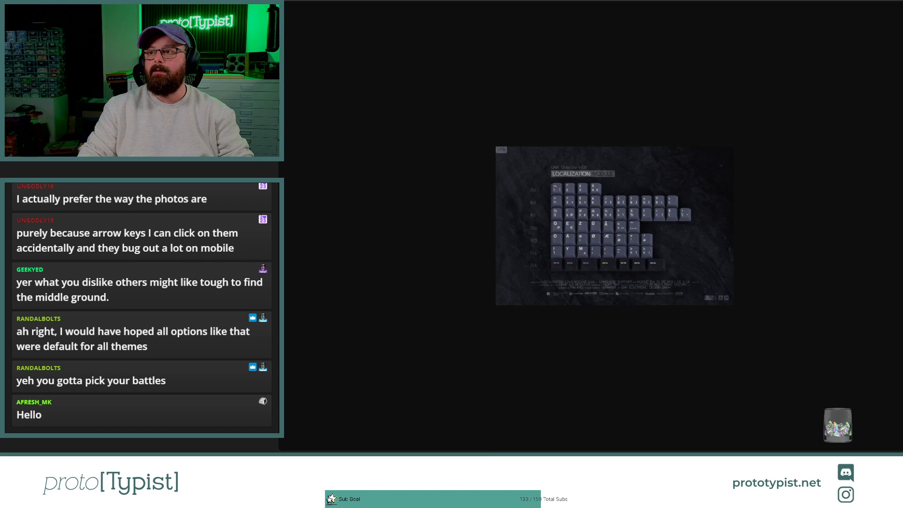
{"action": "key", "text": "ctrl+Tab"}
{"action": "key", "text": "ctrl+Tab"}
{"action": "key", "text": "ctrl+Tab"}
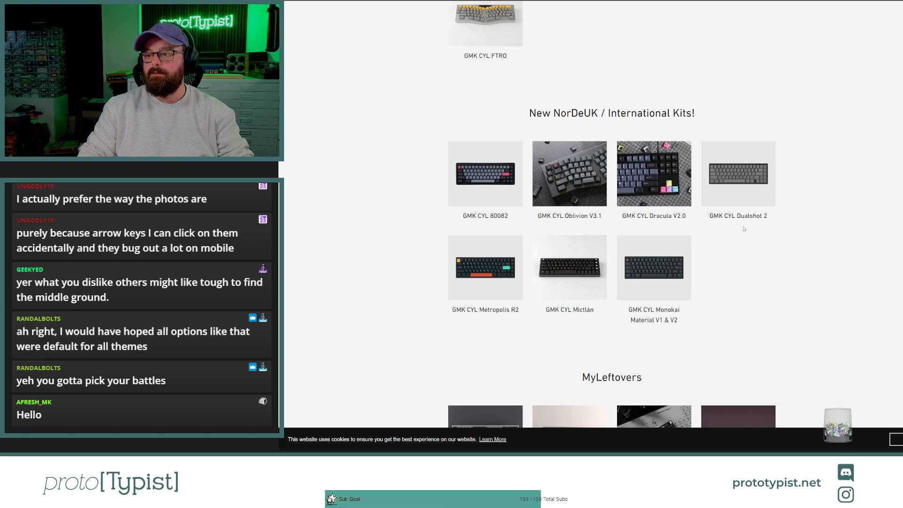
{"action": "left_click", "coordinate": [743, 183]}
{"action": "left_click", "coordinate": [726, 218]}
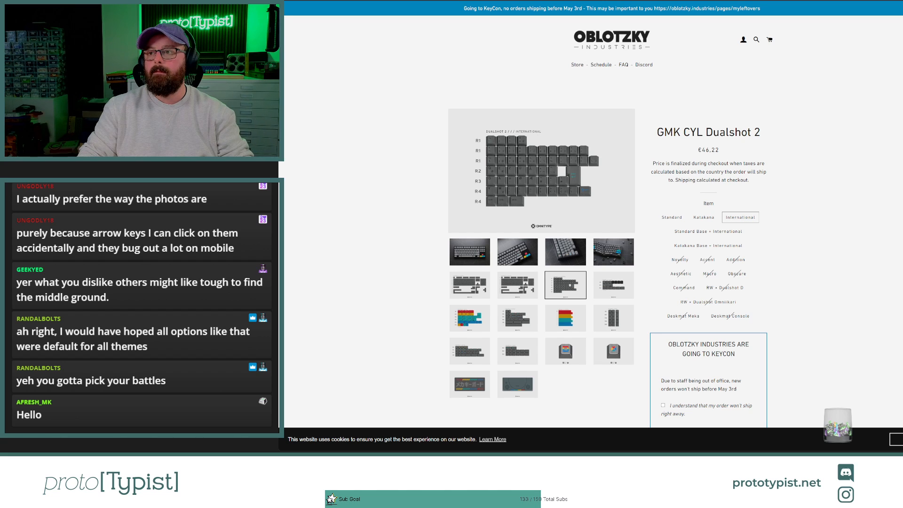
Step: Return to the draft product and add the Dualshot 2 International kit image to its media from the copied URL
{"action": "key", "text": "ctrl+Tab"}
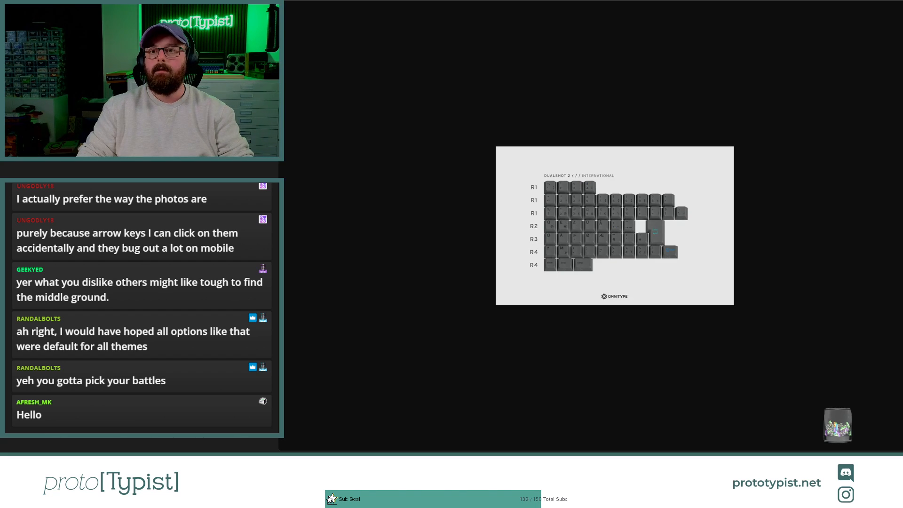
{"action": "key", "text": "ctrl+Tab"}
{"action": "left_click", "coordinate": [525, 299]}
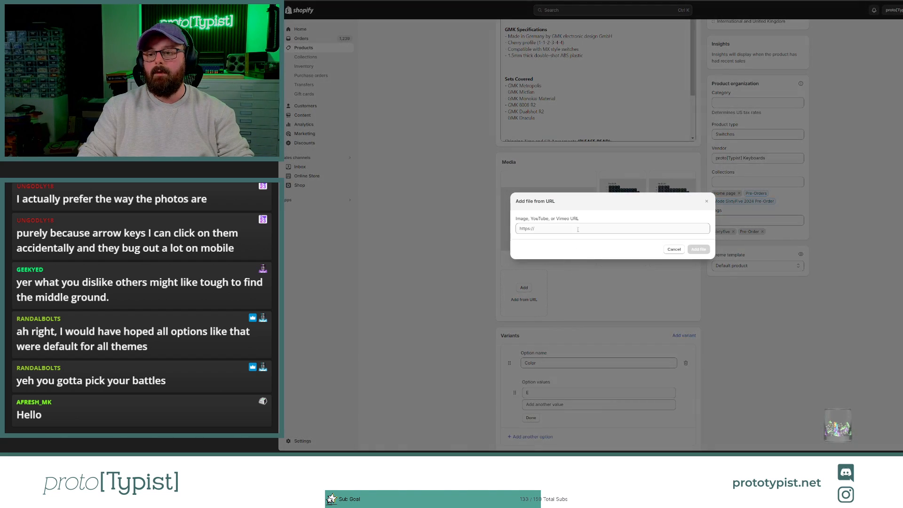
{"action": "key", "text": "ctrl+v"}
{"action": "left_click", "coordinate": [695, 250]}
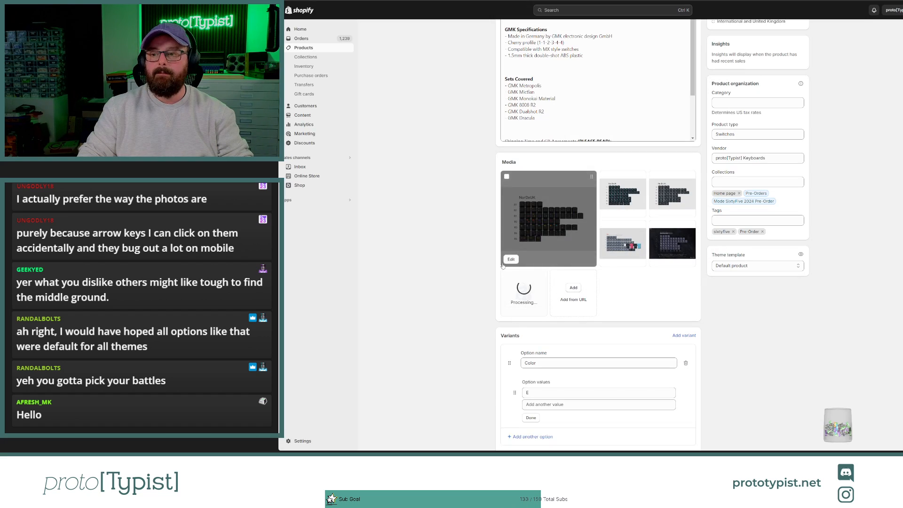
Step: Rename the product's Color variant option to "NordeUK Kit"
{"action": "scroll", "coordinate": [481, 278], "scroll_direction": "down", "scroll_amount": 2}
{"action": "double_click", "coordinate": [561, 297]}
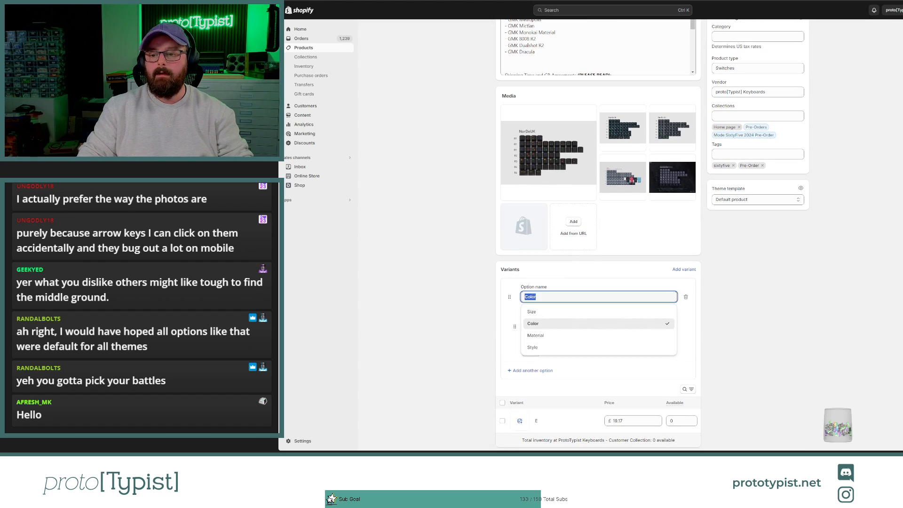
{"action": "type", "text": "Ne"}
{"action": "key", "text": "BackSpace"}
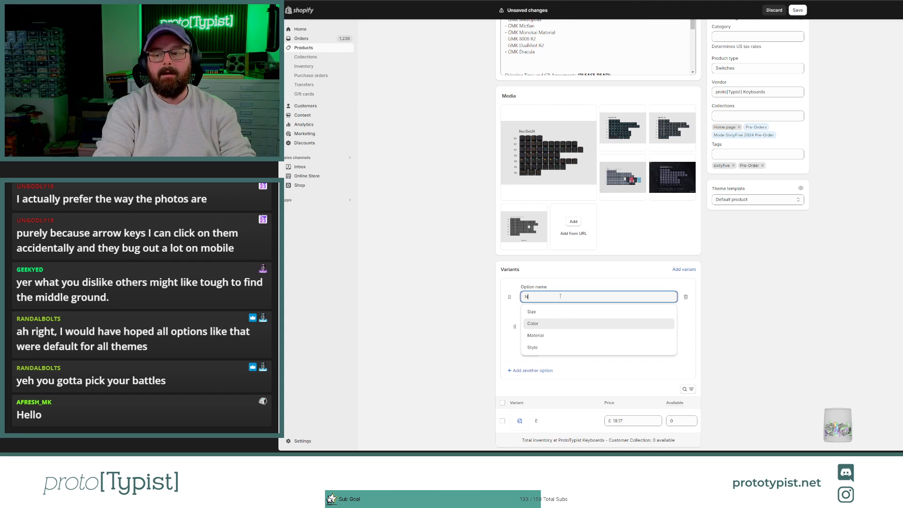
{"action": "type", "text": "ordeUK Kit"}
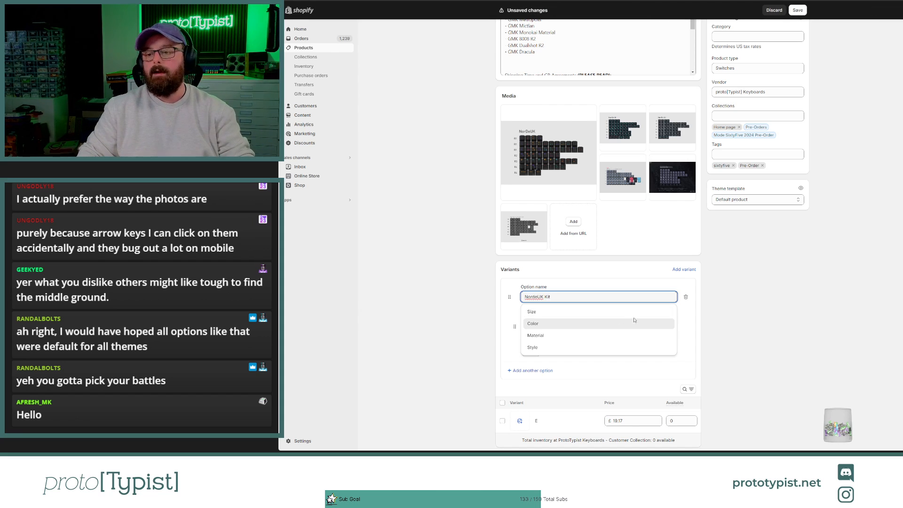
{"action": "left_click", "coordinate": [706, 323]}
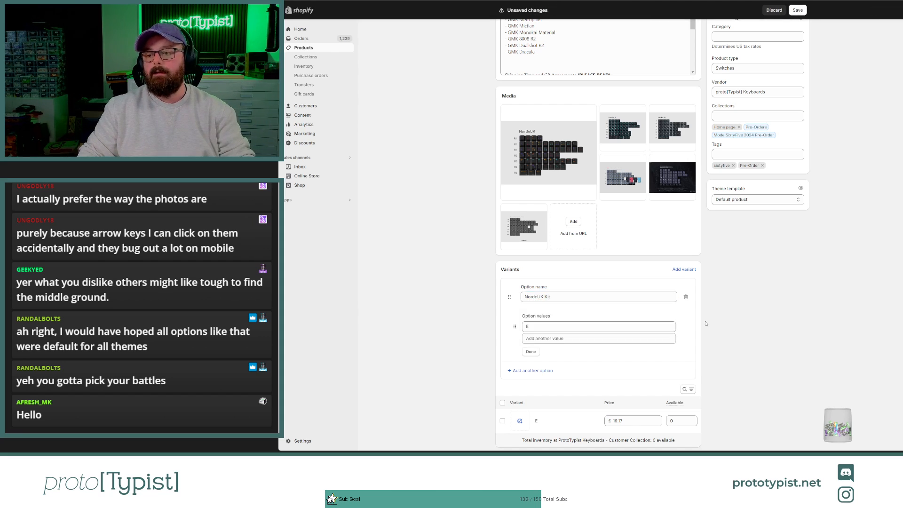
Step: Replace the first option value of the NordeUK Kit option with "GMK Metropolis Nordeuk"
{"action": "left_click", "coordinate": [532, 328]}
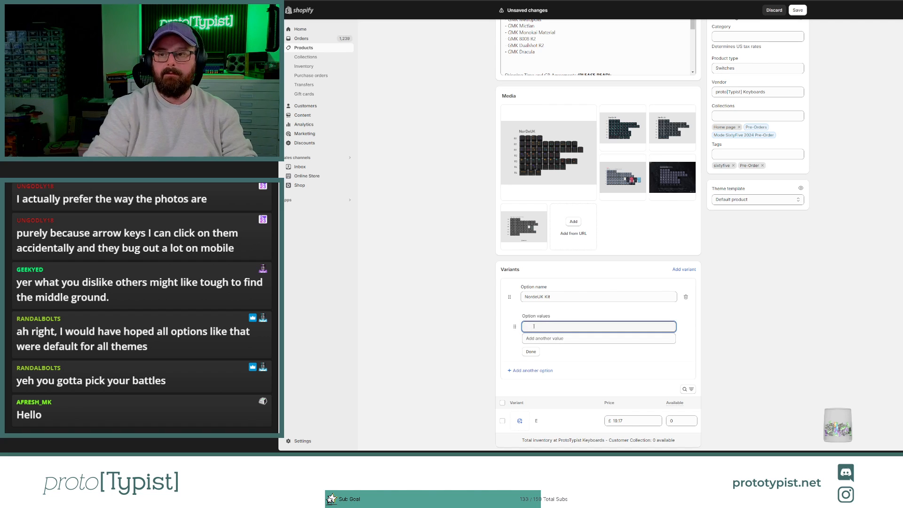
{"action": "scroll", "coordinate": [432, 201], "scroll_direction": "up", "scroll_amount": 1}
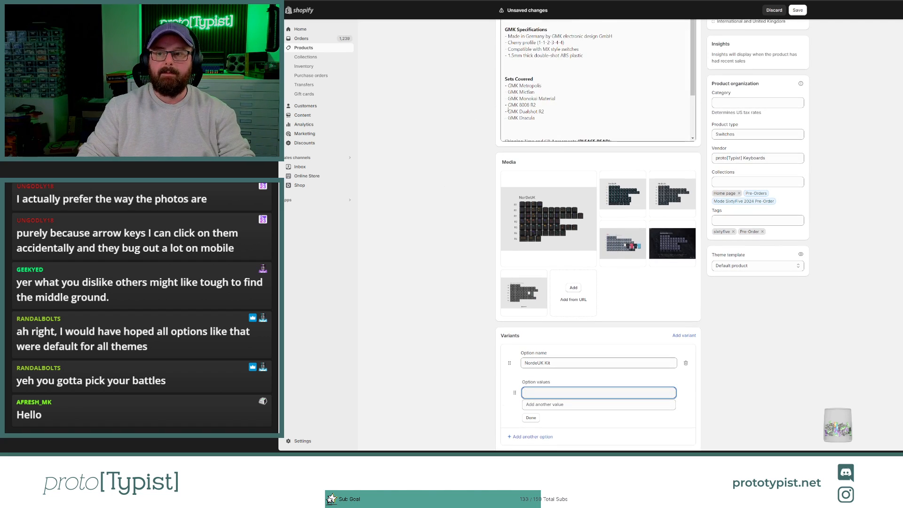
{"action": "scroll", "coordinate": [466, 159], "scroll_direction": "down", "scroll_amount": 1}
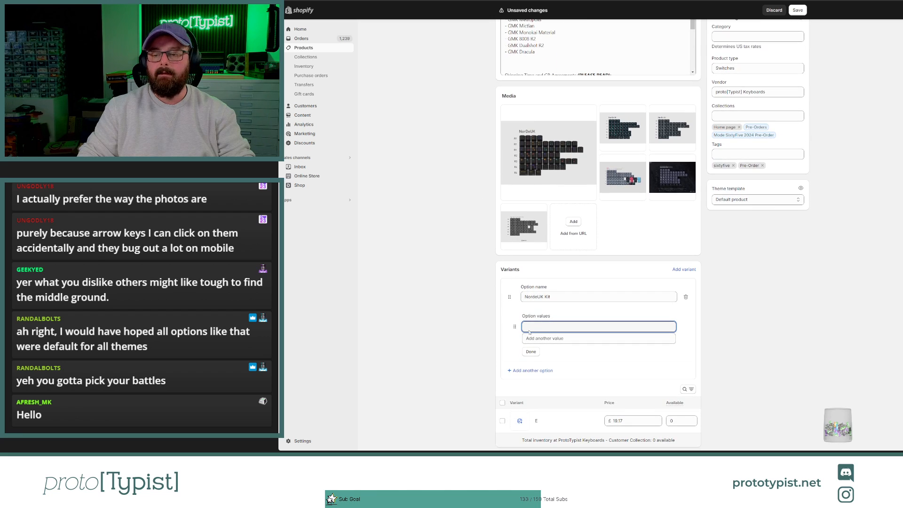
{"action": "type", "text": "GMK mwe"}
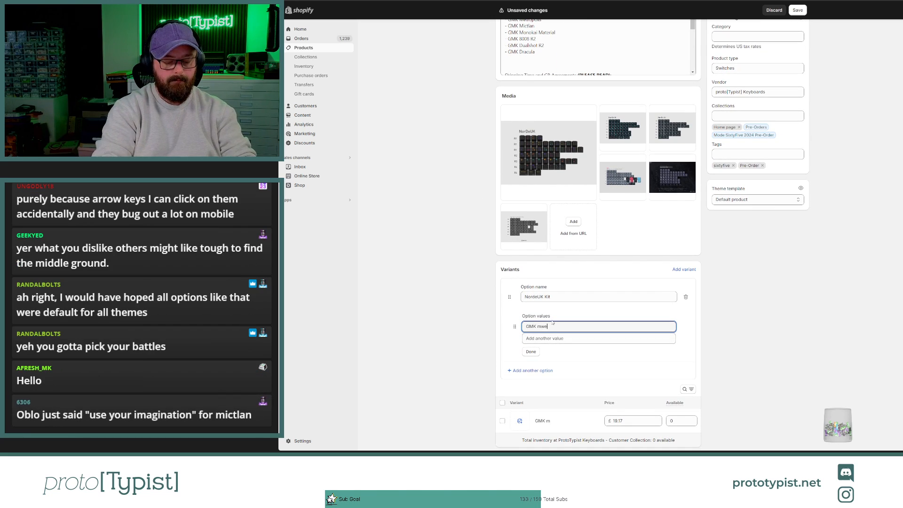
{"action": "key", "text": "BackSpace"}
{"action": "key", "text": "BackSpace"}
{"action": "key", "text": "BackSpace"}
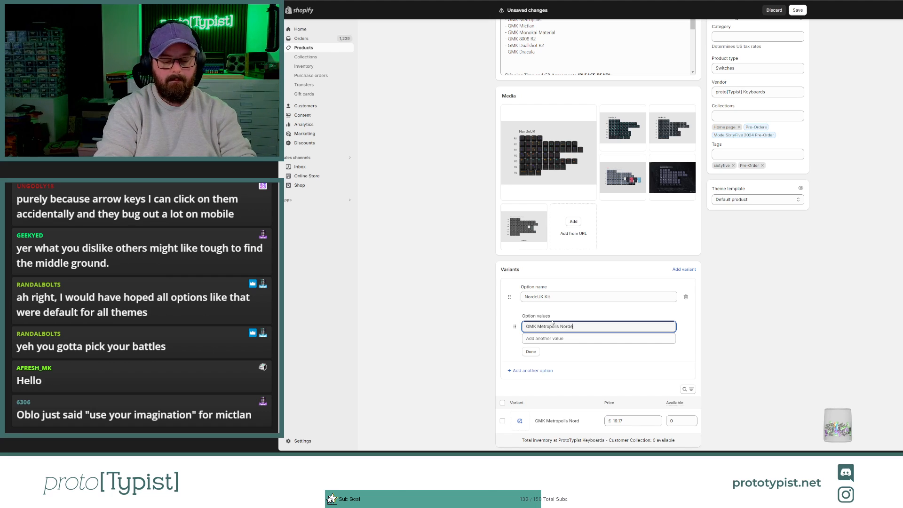
Step: Copy the Metropolis option value into a second value and change it to "GMK Mictlan Nordeuk"
{"action": "left_click_drag", "start_coordinate": [588, 325], "coordinate": [527, 325]}
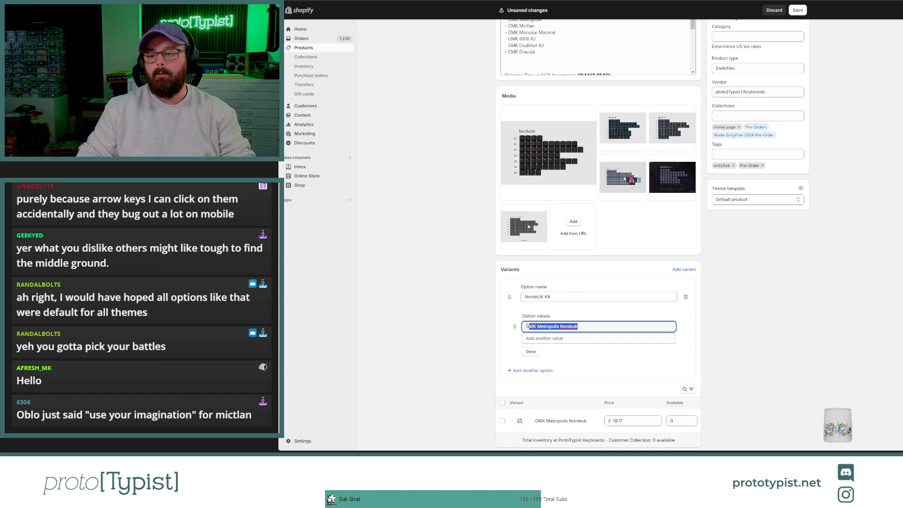
{"action": "key", "text": "ctrl+c"}
{"action": "left_click", "coordinate": [545, 339]}
{"action": "key", "text": "ctrl+v"}
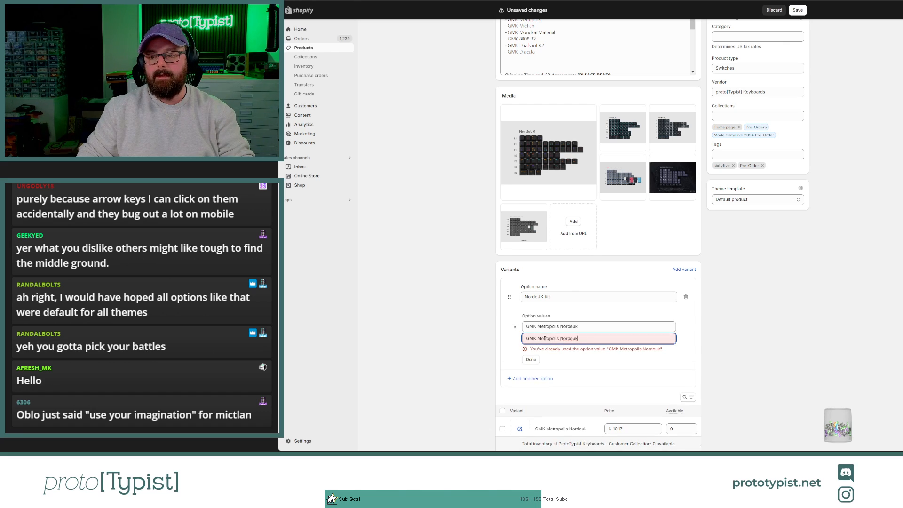
{"action": "double_click", "coordinate": [546, 338]}
{"action": "type", "text": "Mictl"}
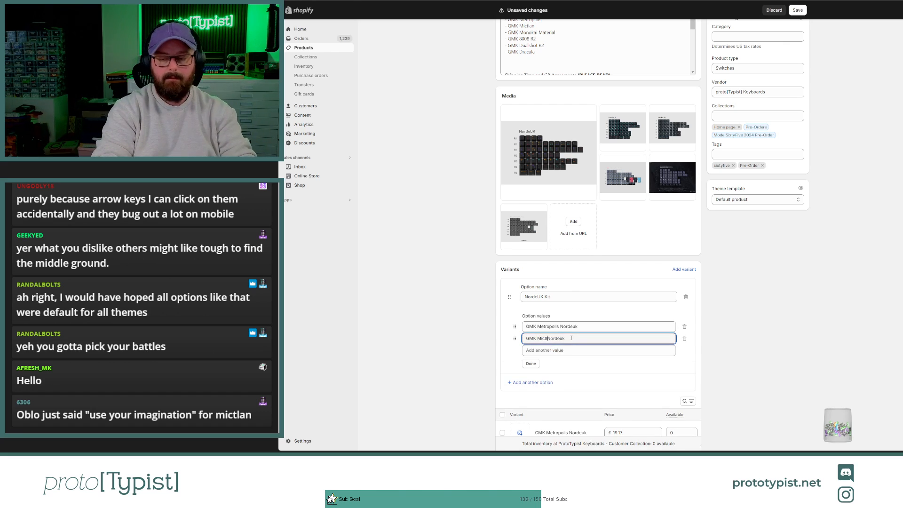
{"action": "type", "text": "an"}
Step: Check the covered sets in the description and add a third option value, "GMK Monokia Material Nordeuk", from the copied text
{"action": "scroll", "coordinate": [558, 252], "scroll_direction": "up", "scroll_amount": 5}
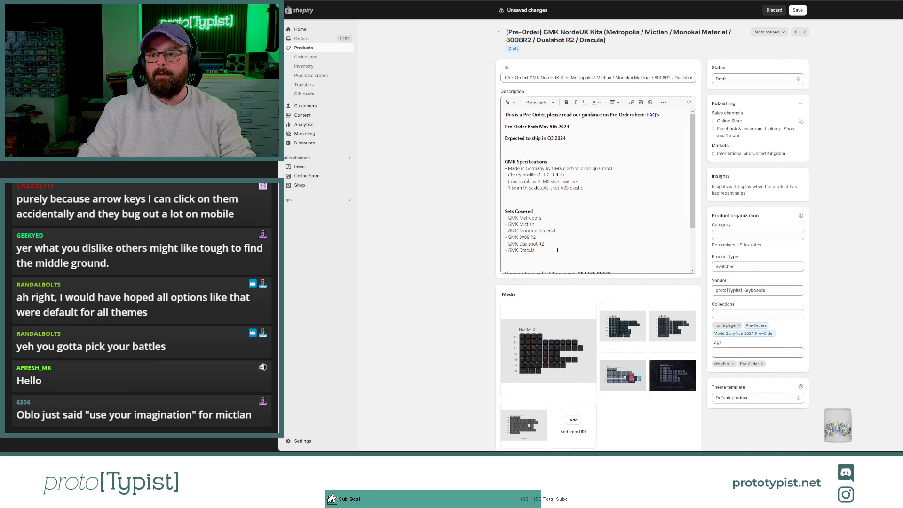
{"action": "scroll", "coordinate": [557, 250], "scroll_direction": "down", "scroll_amount": 8}
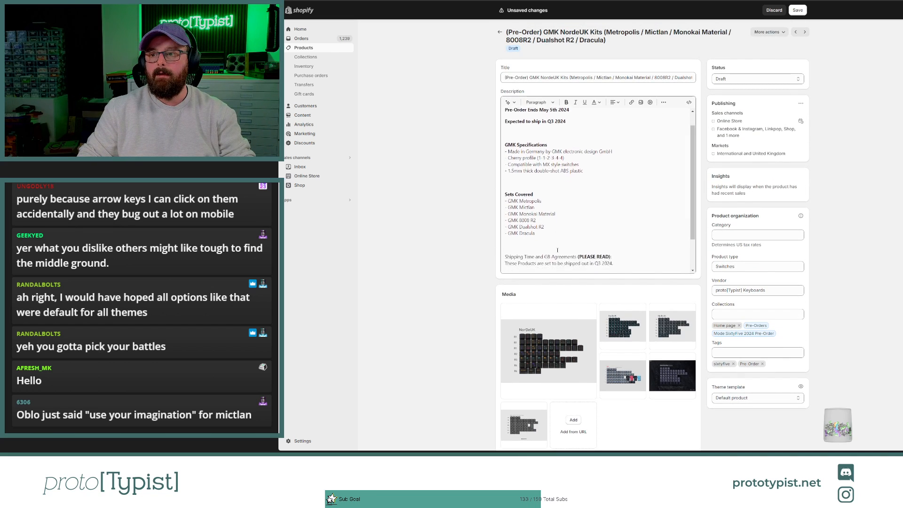
{"action": "key", "text": "ctrl+v"}
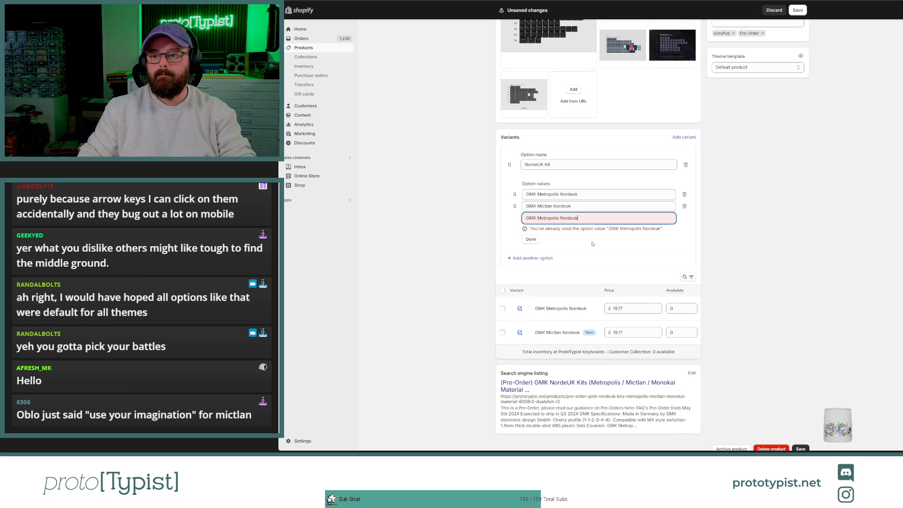
{"action": "double_click", "coordinate": [549, 217]}
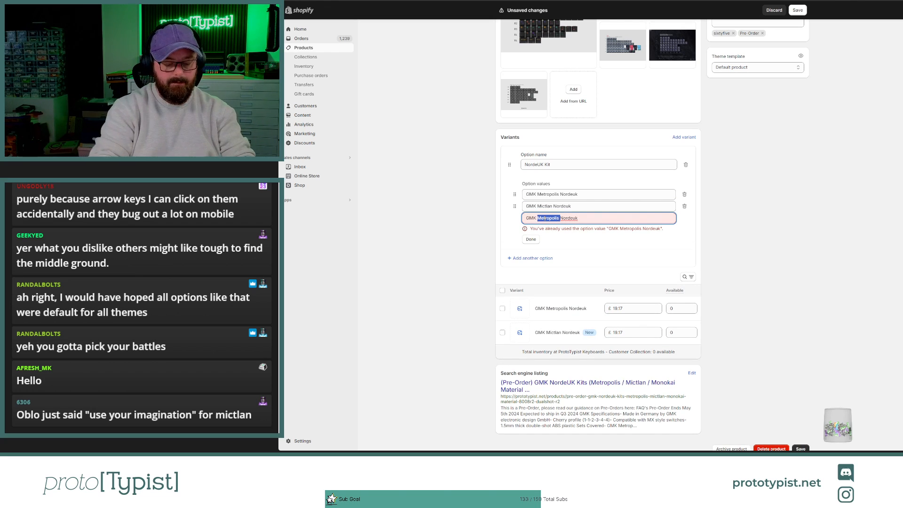
{"action": "type", "text": "Monokia M"}
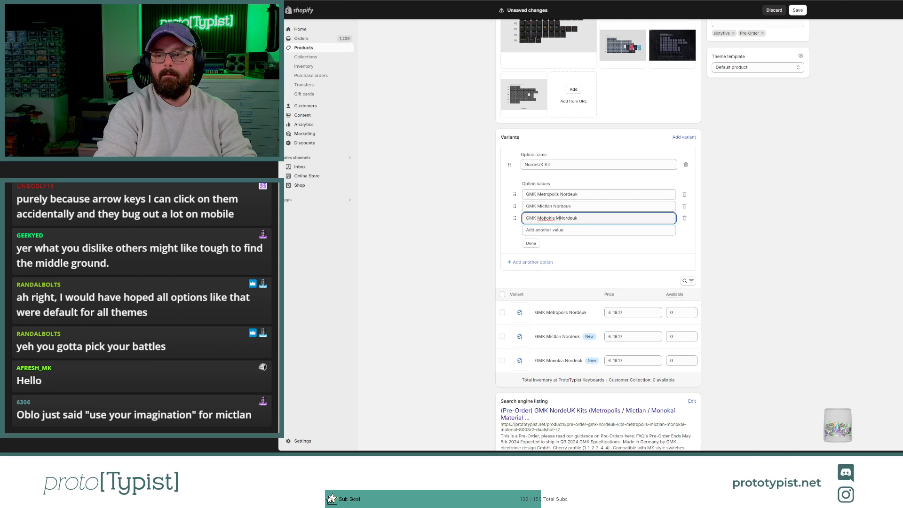
{"action": "type", "text": "aterial"}
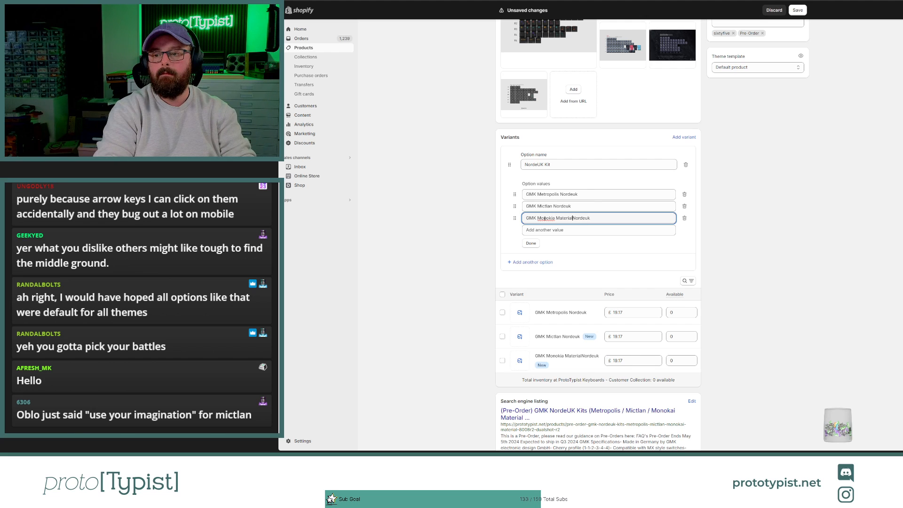
Step: Consult the description's list of sets and add a fourth option value, "GMK 8008 R2 Nordeuk", from the copied text
{"action": "scroll", "coordinate": [591, 96], "scroll_direction": "up", "scroll_amount": 4}
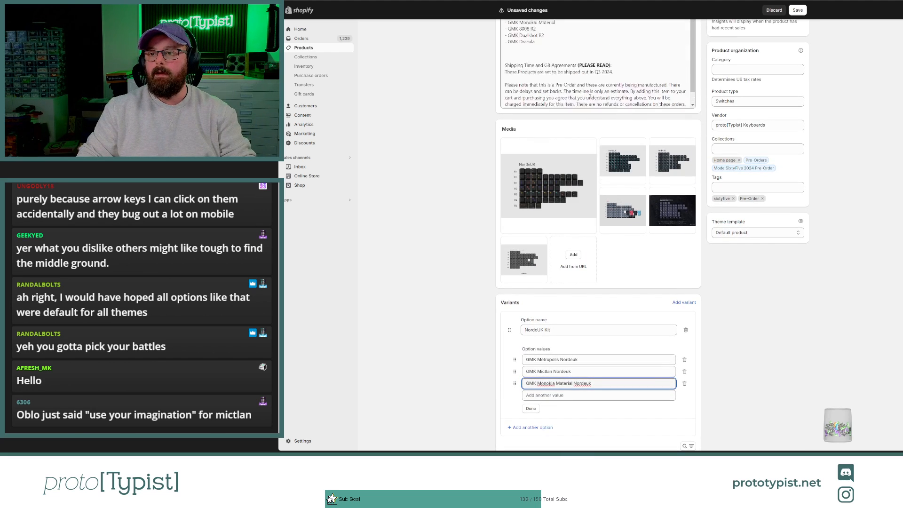
{"action": "scroll", "coordinate": [590, 96], "scroll_direction": "up", "scroll_amount": 6}
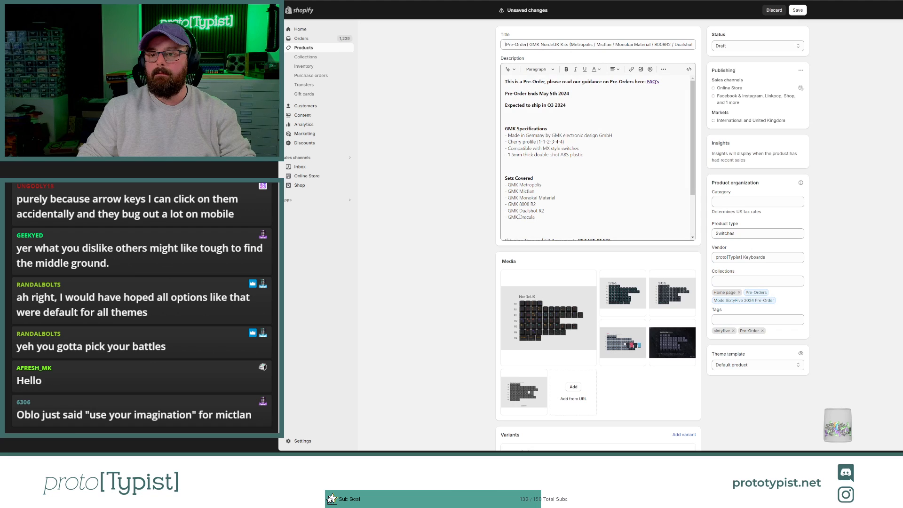
{"action": "scroll", "coordinate": [520, 217], "scroll_direction": "down", "scroll_amount": 10}
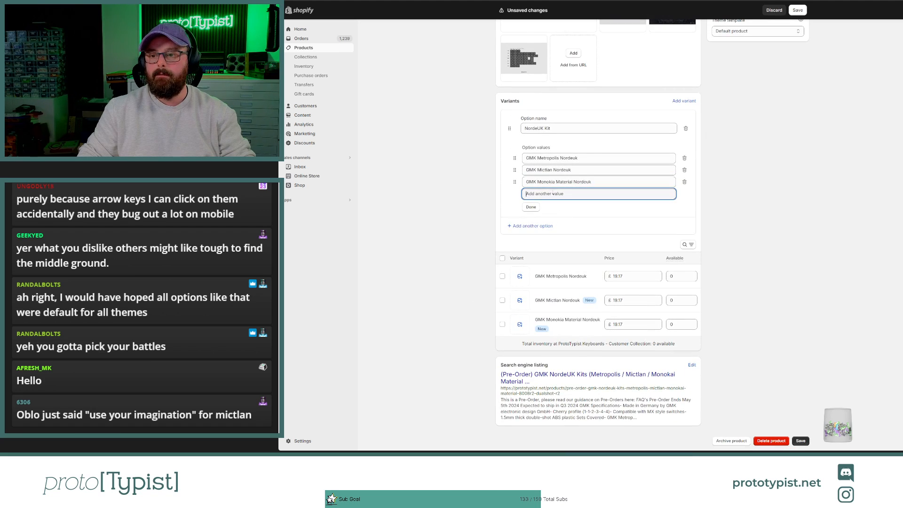
{"action": "key", "text": "ctrl+v"}
{"action": "double_click", "coordinate": [548, 194]}
{"action": "type", "text": "8008"}
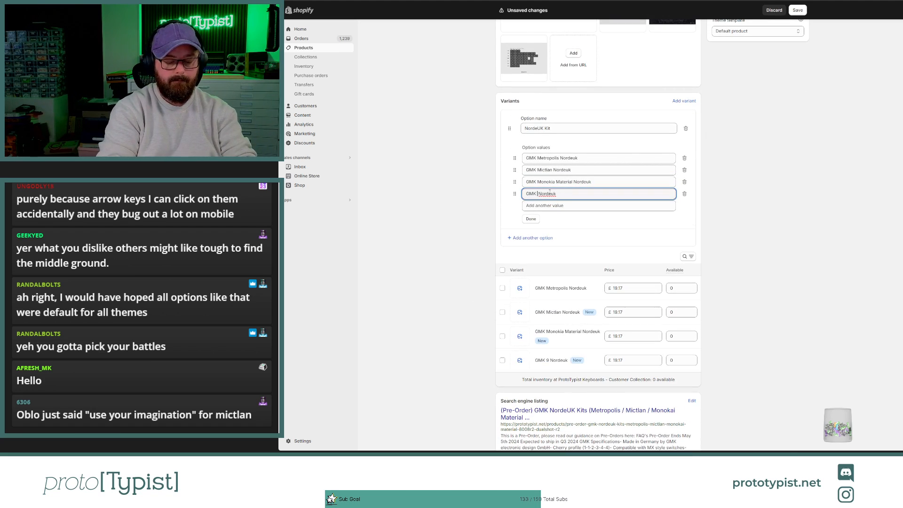
{"action": "type", "text": " R2"}
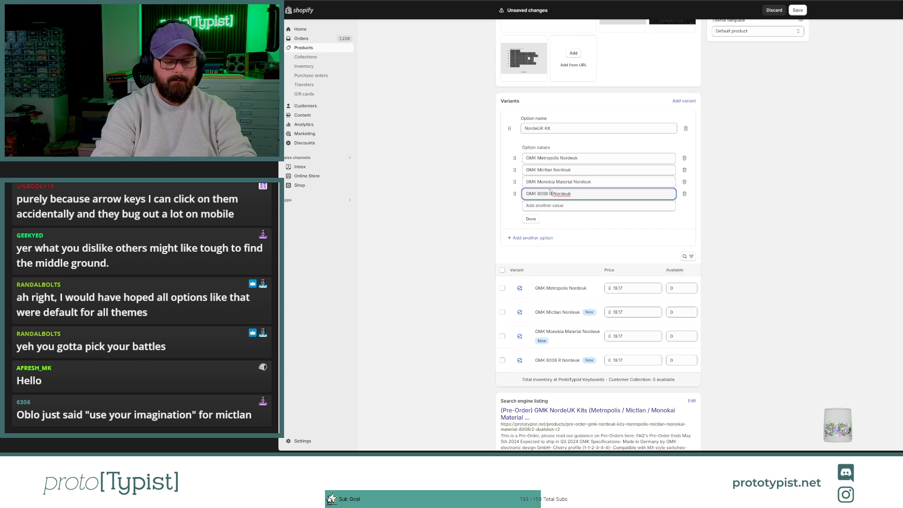
Step: Add a fifth option value from the copied text and change it to "GMK Dualshot Nordeuk"
{"action": "left_click", "coordinate": [563, 205]}
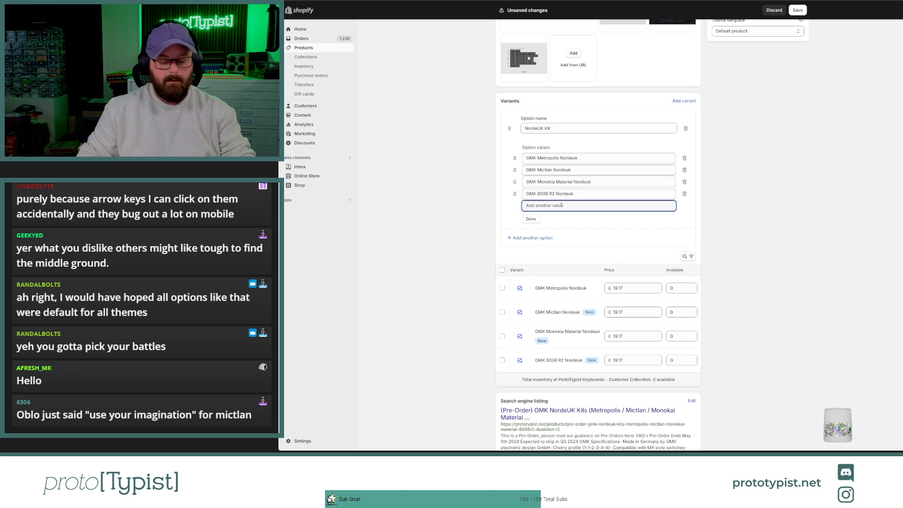
{"action": "key", "text": "ctrl+v"}
{"action": "left_click_drag", "start_coordinate": [561, 205], "coordinate": [537, 206]}
{"action": "type", "text": "Dua"}
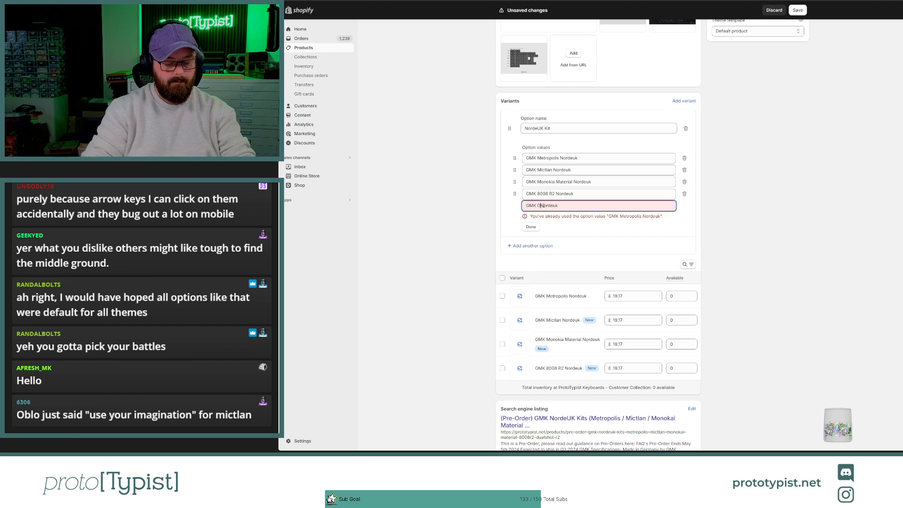
{"action": "type", "text": "lshot"}
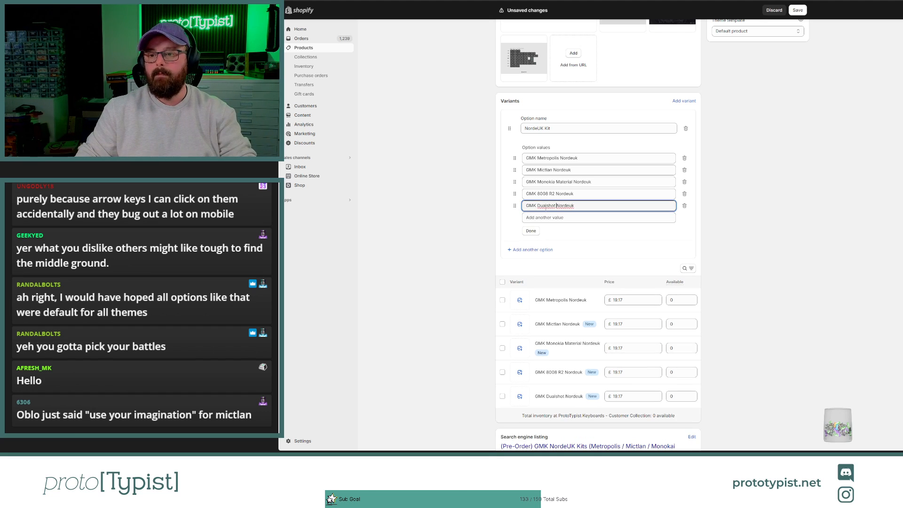
Step: Add a sixth option value, "GMK Dracula Nordeuk", from the copied text and save the product
{"action": "left_click", "coordinate": [541, 218]}
{"action": "key", "text": "ctrl+v"}
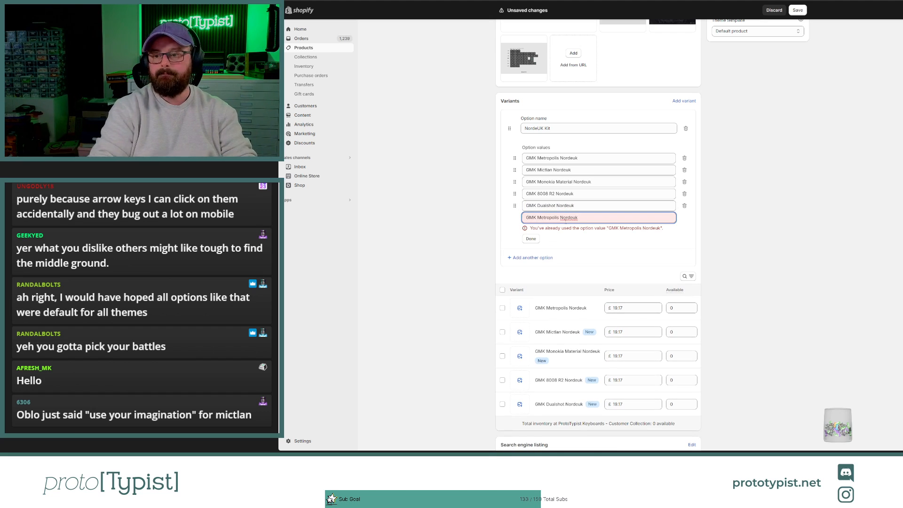
{"action": "double_click", "coordinate": [550, 213]}
{"action": "key", "text": "ctrl+v"}
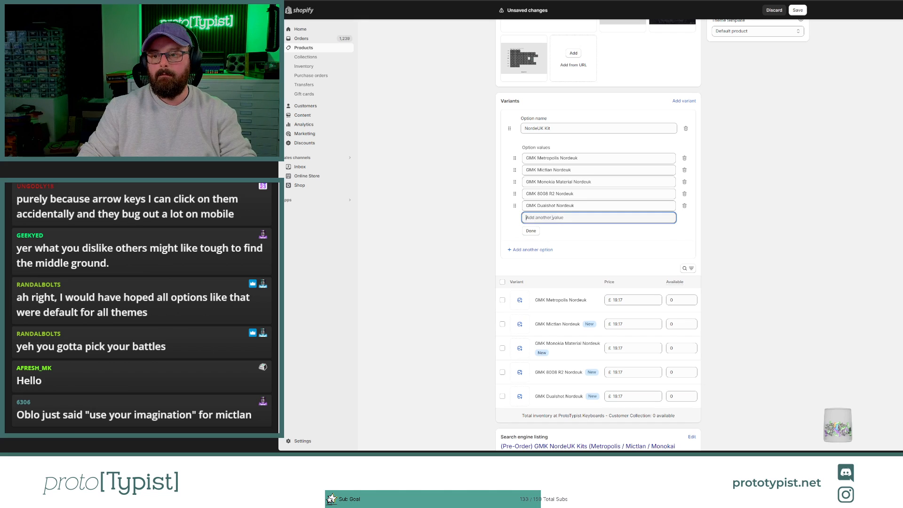
{"action": "double_click", "coordinate": [549, 218]}
{"action": "type", "text": "Dracula Nordeuk"}
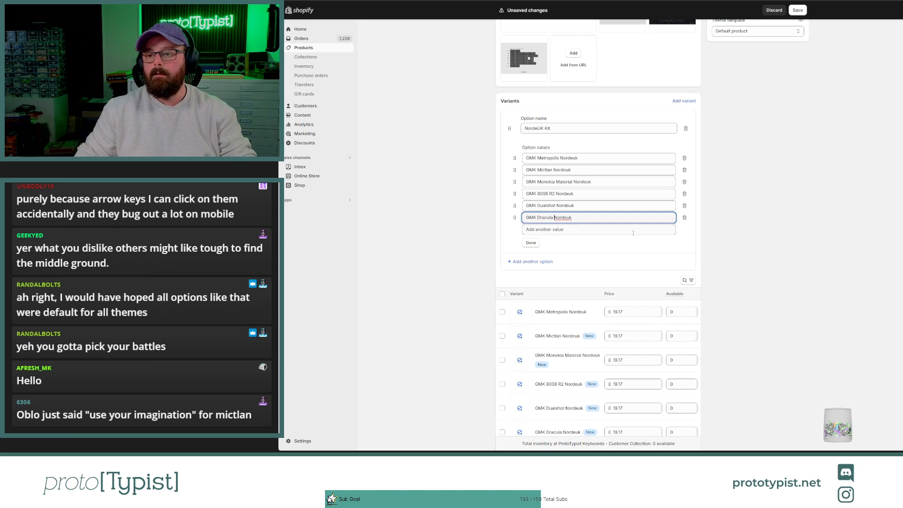
{"action": "left_click", "coordinate": [764, 227]}
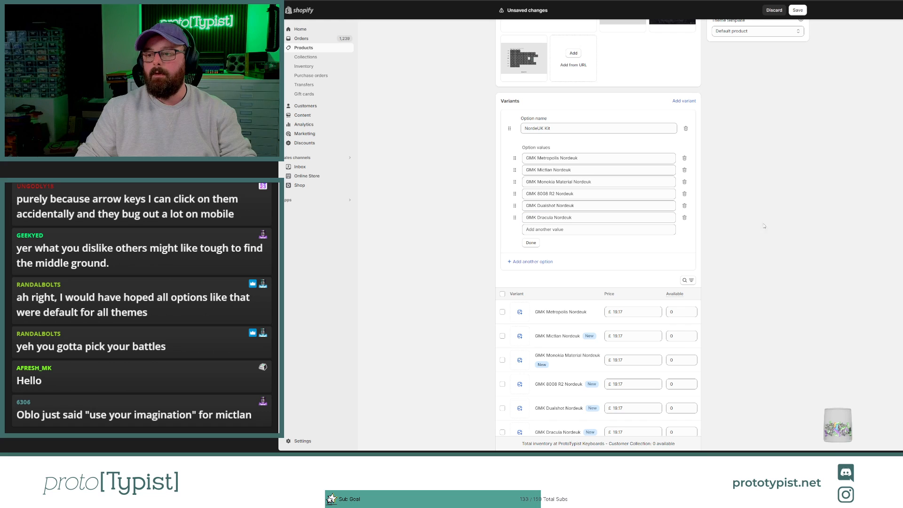
{"action": "left_click", "coordinate": [798, 10]}
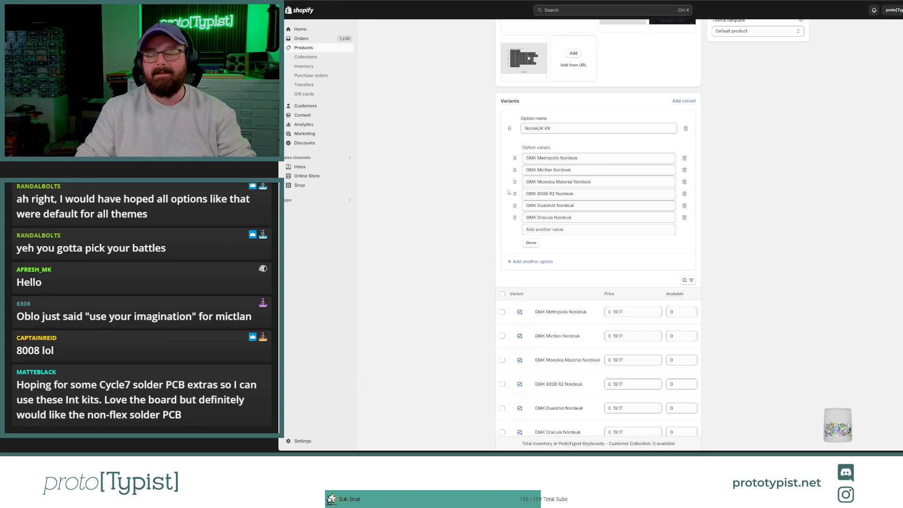
{"action": "scroll", "coordinate": [466, 160], "scroll_direction": "down", "scroll_amount": 2}
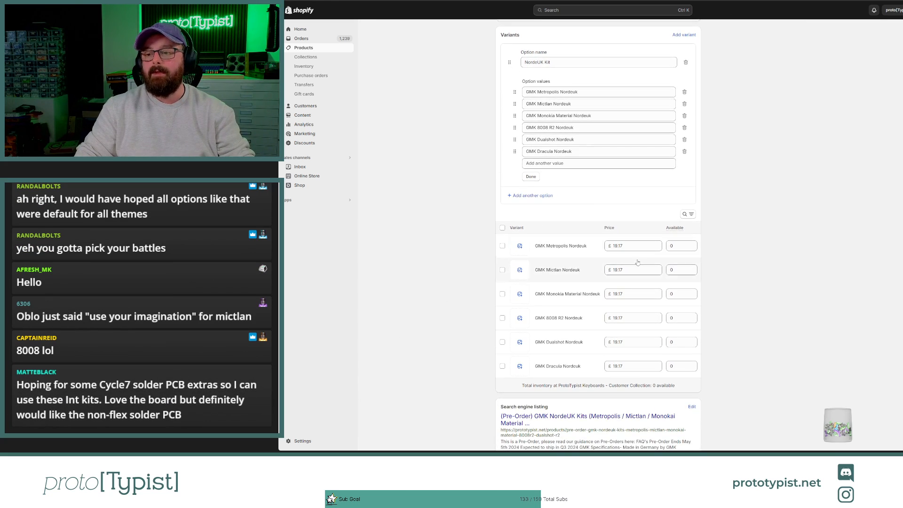
Step: Set the price of all six NordeUK kit variants to £1.00 and save the product
{"action": "left_click", "coordinate": [633, 246]}
{"action": "type", "text": "1"}
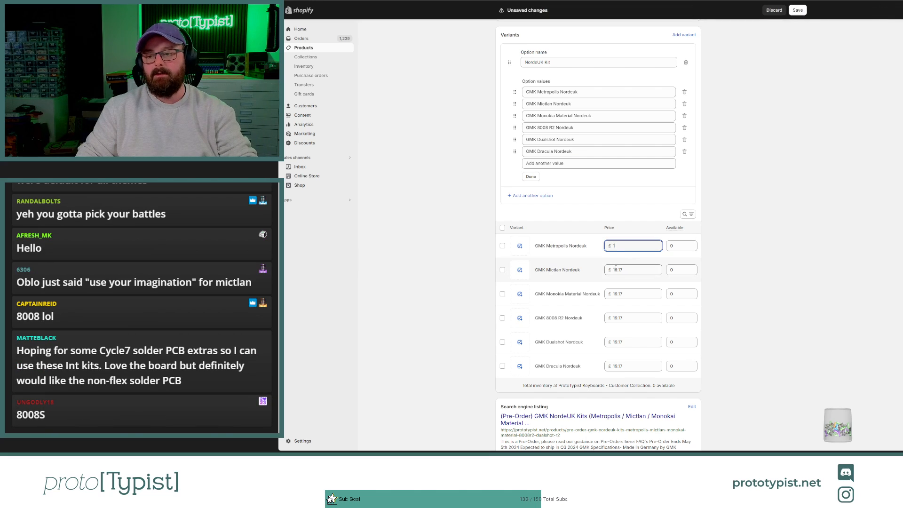
{"action": "left_click", "coordinate": [620, 269]}
{"action": "type", "text": "1"}
{"action": "left_click", "coordinate": [620, 293]}
{"action": "type", "text": "1"}
{"action": "left_click", "coordinate": [620, 318]}
{"action": "type", "text": "1"}
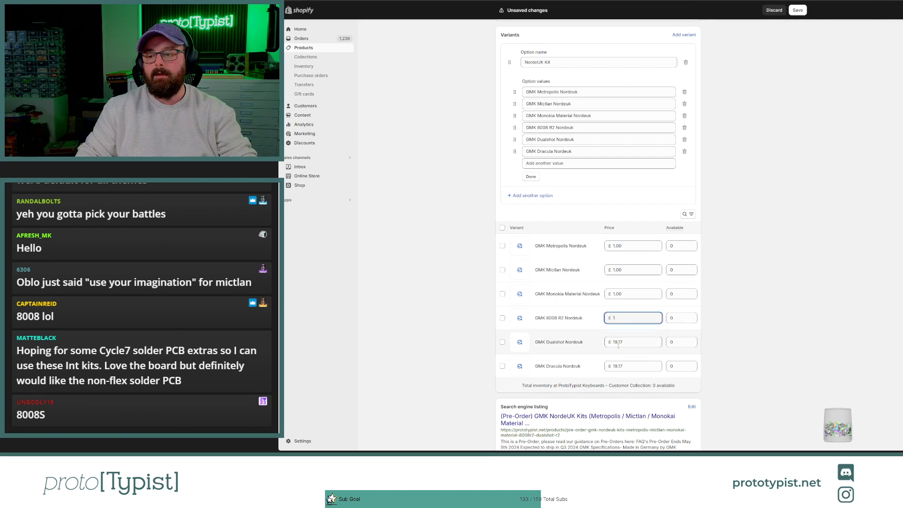
{"action": "left_click", "coordinate": [620, 342]}
{"action": "type", "text": "1"}
{"action": "left_click", "coordinate": [620, 366]}
{"action": "type", "text": "1"}
{"action": "left_click", "coordinate": [746, 210]}
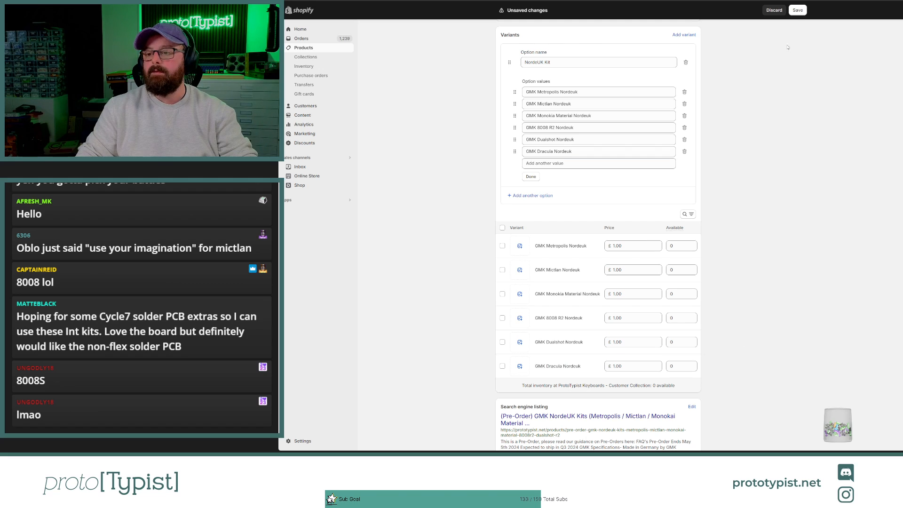
{"action": "left_click", "coordinate": [798, 9]}
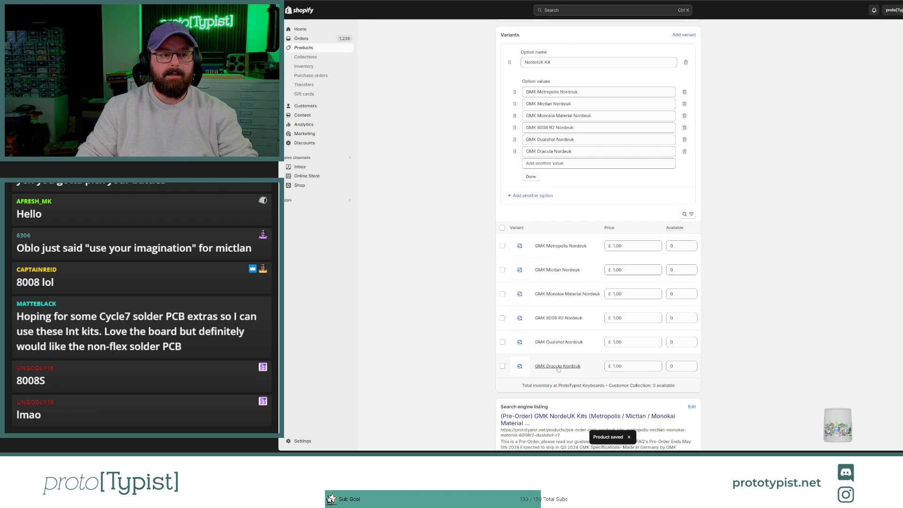
Step: Assign the gmk_cyl_metrop… image to the GMK Metropolis variant and the gmk_cyl_mictlan… image to the GMK Mictlan variant
{"action": "left_click", "coordinate": [519, 270]}
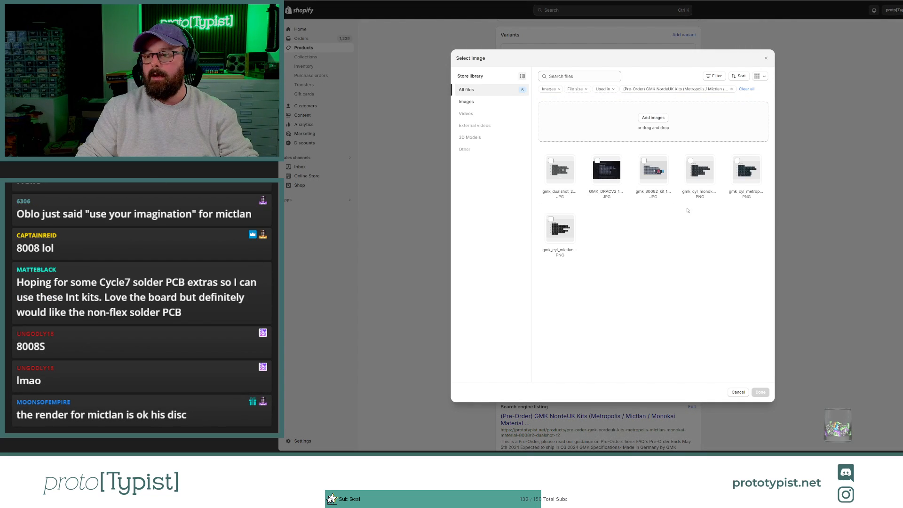
{"action": "left_click", "coordinate": [747, 170]}
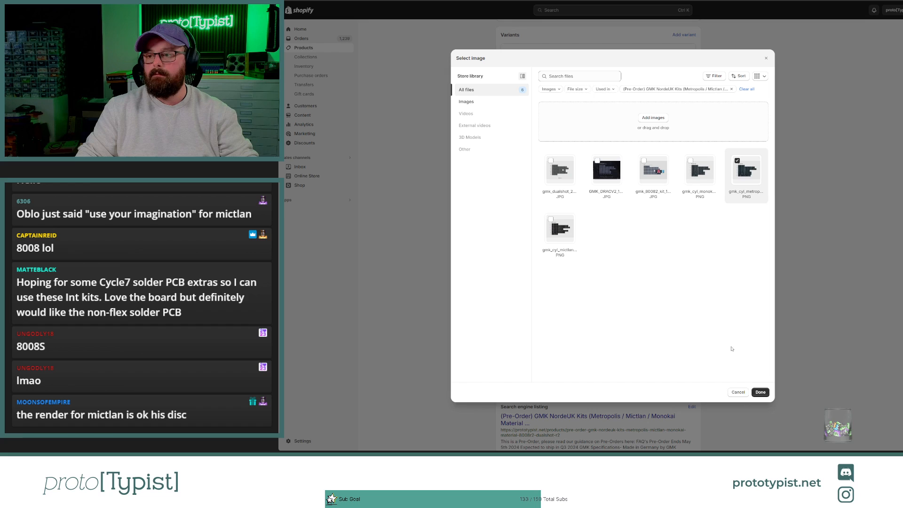
{"action": "left_click", "coordinate": [760, 391]}
{"action": "left_click", "coordinate": [519, 269]}
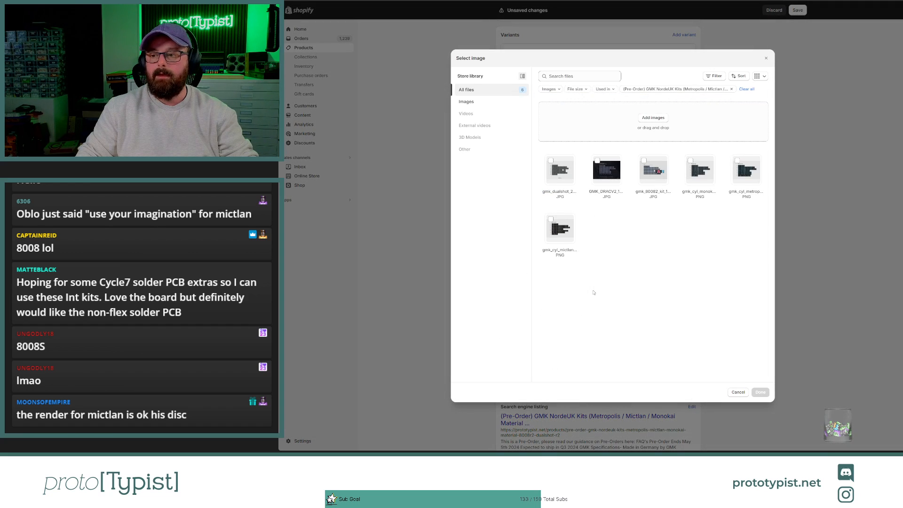
{"action": "left_click", "coordinate": [561, 246]}
{"action": "left_click", "coordinate": [761, 391]}
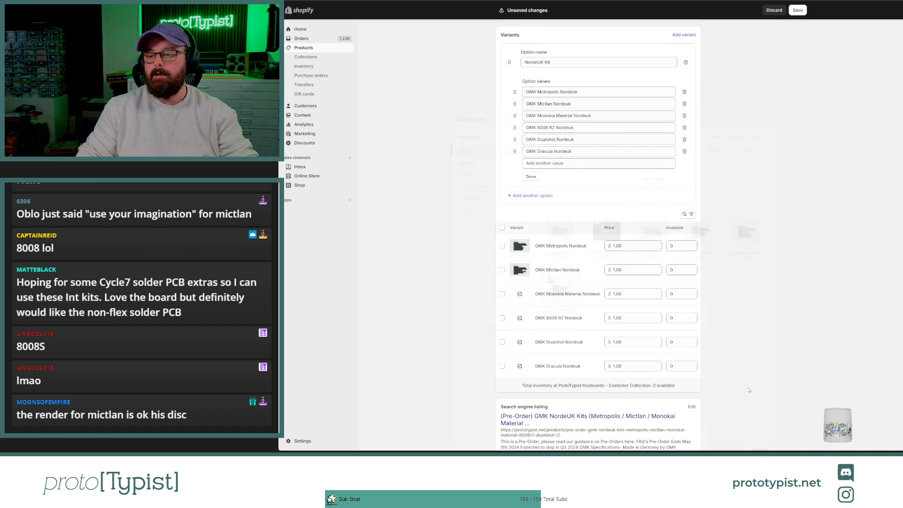
Step: Assign the gmk_cyl_monok… image to the GMK Monokia Material variant and the gmk_80082_kit… image to the GMK 8008 R2 variant
{"action": "left_click", "coordinate": [520, 293]}
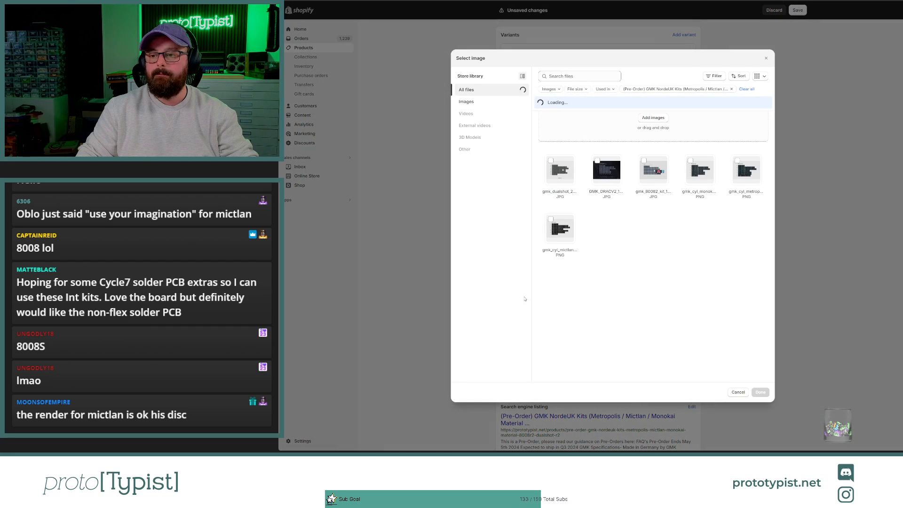
{"action": "left_click", "coordinate": [700, 171]}
{"action": "left_click", "coordinate": [761, 392]}
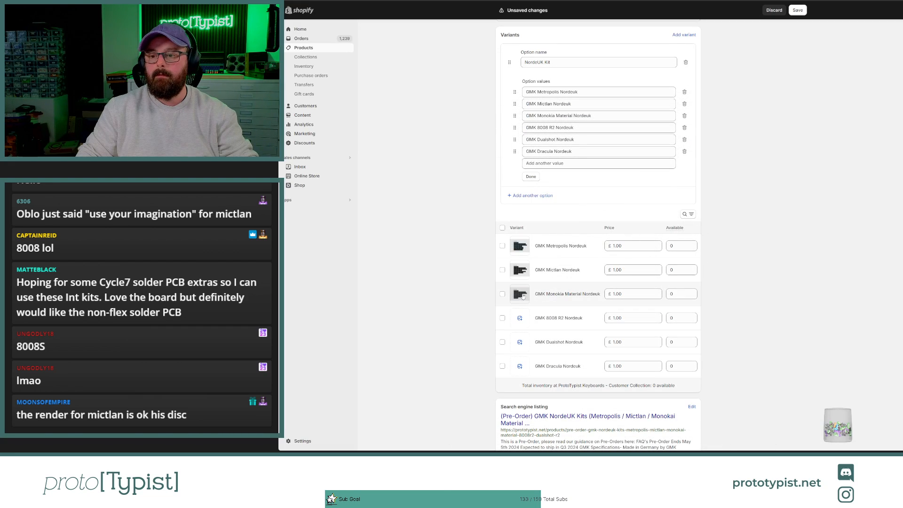
{"action": "left_click", "coordinate": [523, 295]}
{"action": "left_click", "coordinate": [738, 391]}
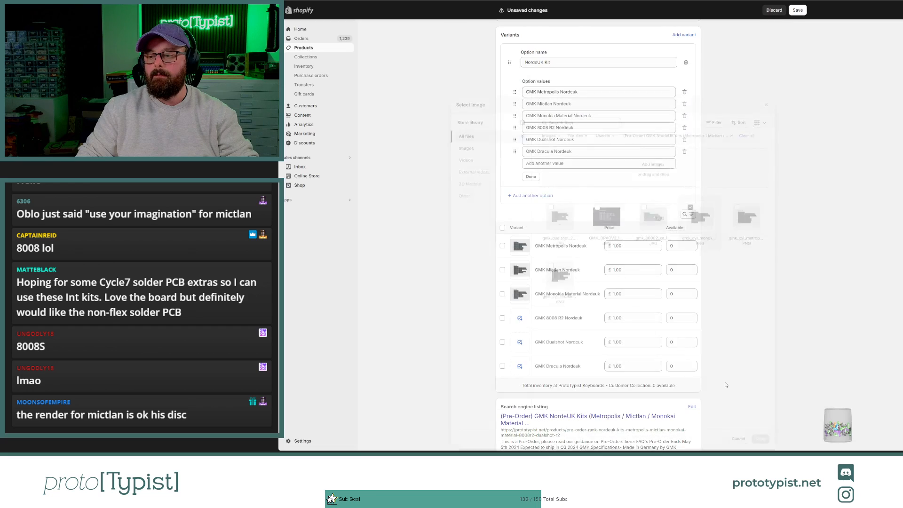
{"action": "left_click", "coordinate": [520, 318]}
{"action": "left_click", "coordinate": [653, 170]}
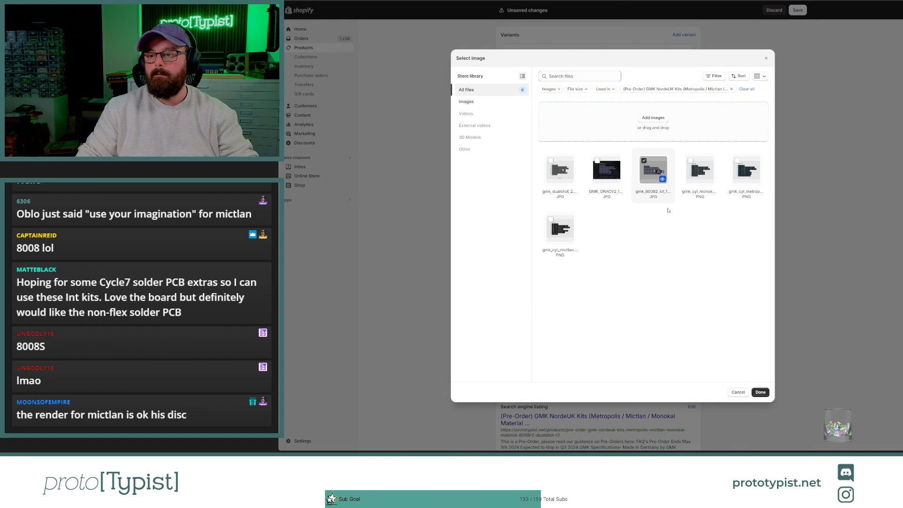
{"action": "left_click", "coordinate": [760, 392]}
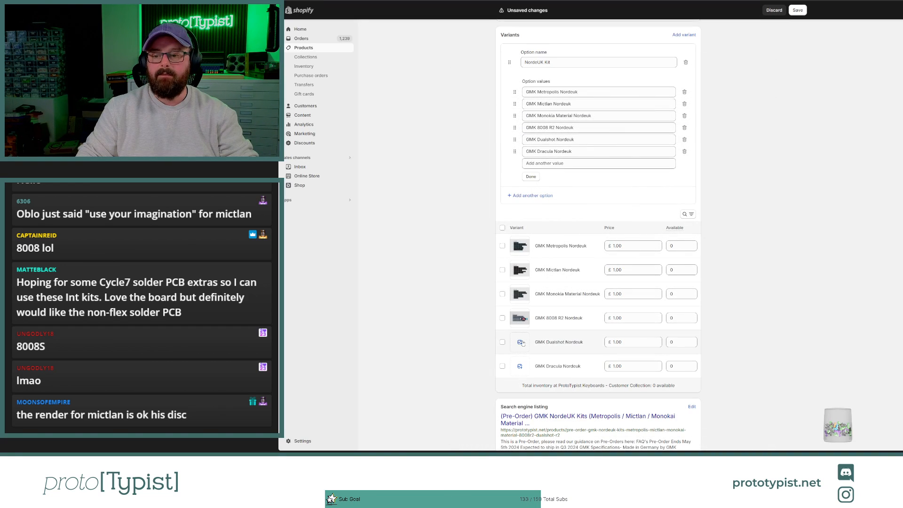
Step: Assign the GMK_DRACV2 image to the GMK Dualshot variant and the gmk_dualshot image to the GMK Dracula variant
{"action": "left_click", "coordinate": [522, 343]}
{"action": "left_click", "coordinate": [607, 169]}
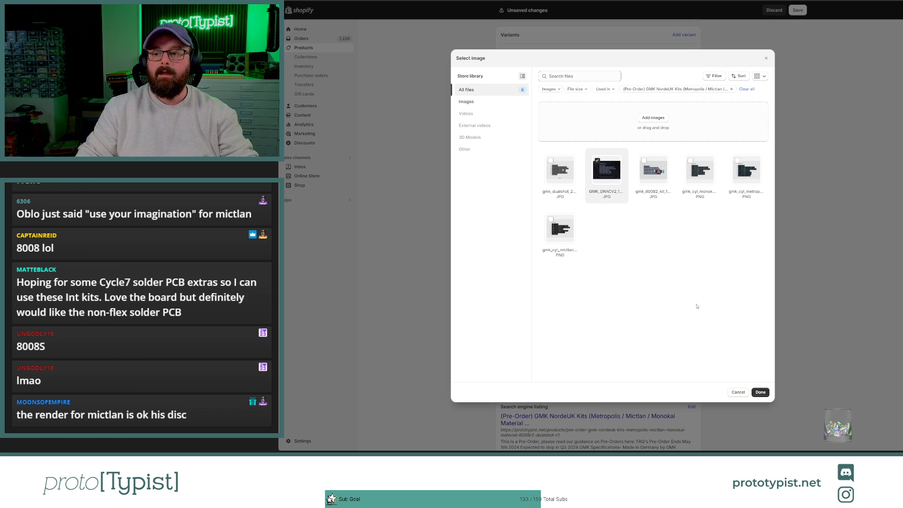
{"action": "left_click", "coordinate": [761, 392]}
{"action": "left_click", "coordinate": [520, 366]}
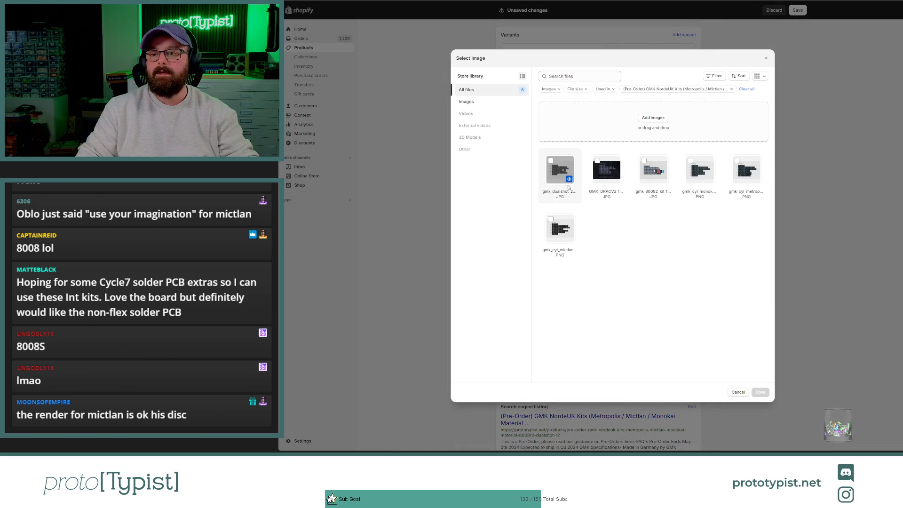
{"action": "left_click", "coordinate": [548, 180]}
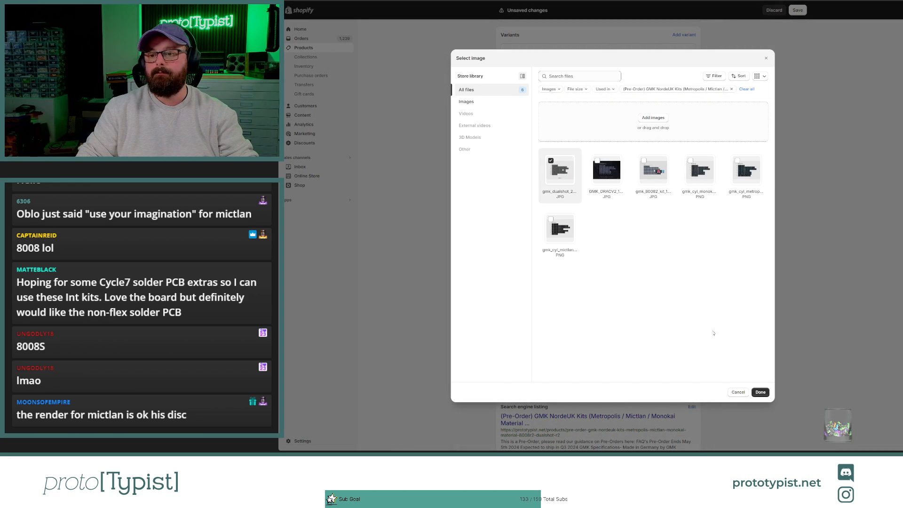
{"action": "left_click", "coordinate": [761, 392]}
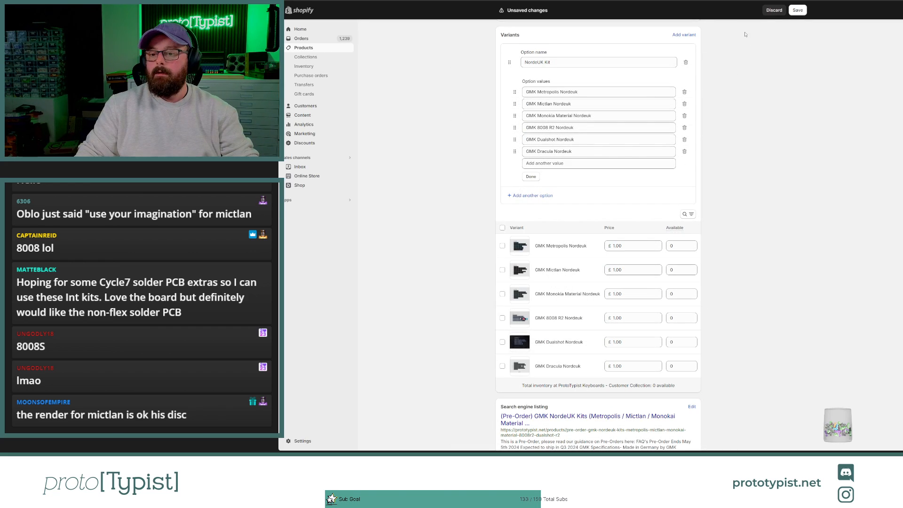
Step: Give the GMK Dualshot variant the gmk_dualshot image and the GMK Dracula variant the GMK_DRACV2 image, and save the product
{"action": "left_click", "coordinate": [521, 343]}
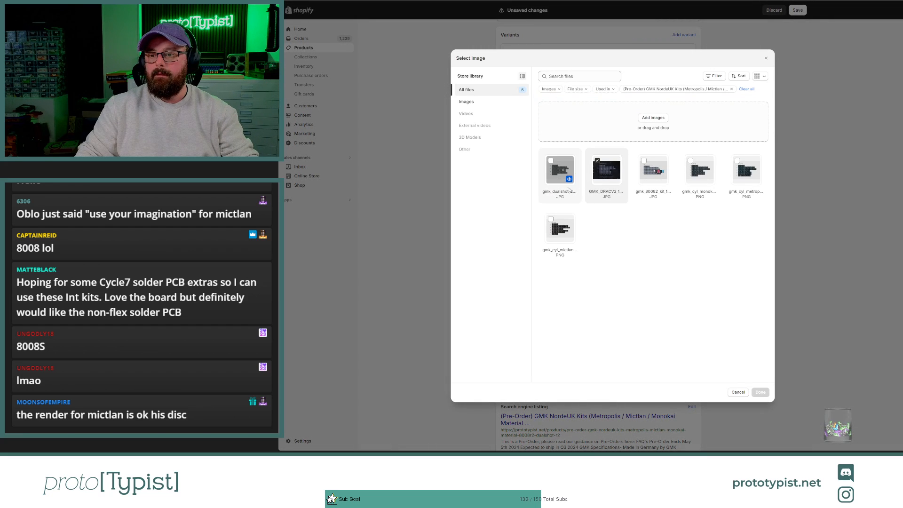
{"action": "left_click", "coordinate": [556, 172]}
{"action": "left_click", "coordinate": [760, 393]}
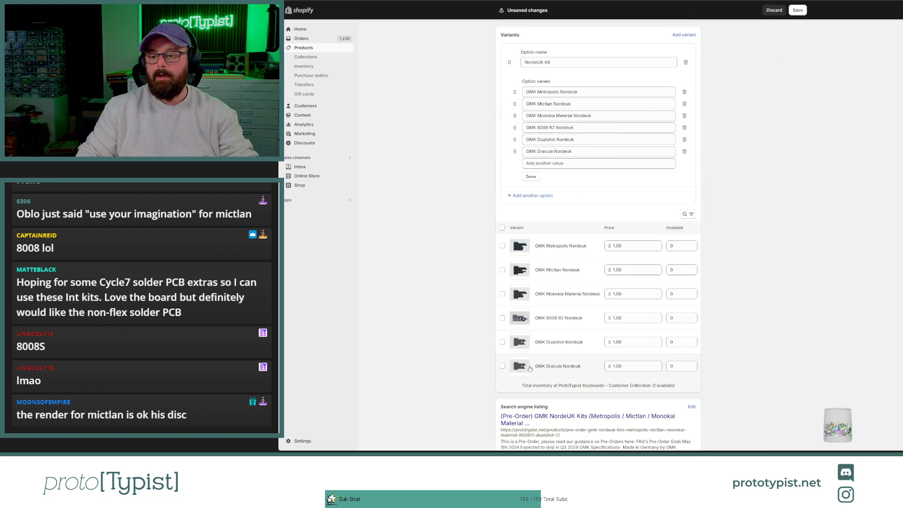
{"action": "left_click", "coordinate": [522, 371]}
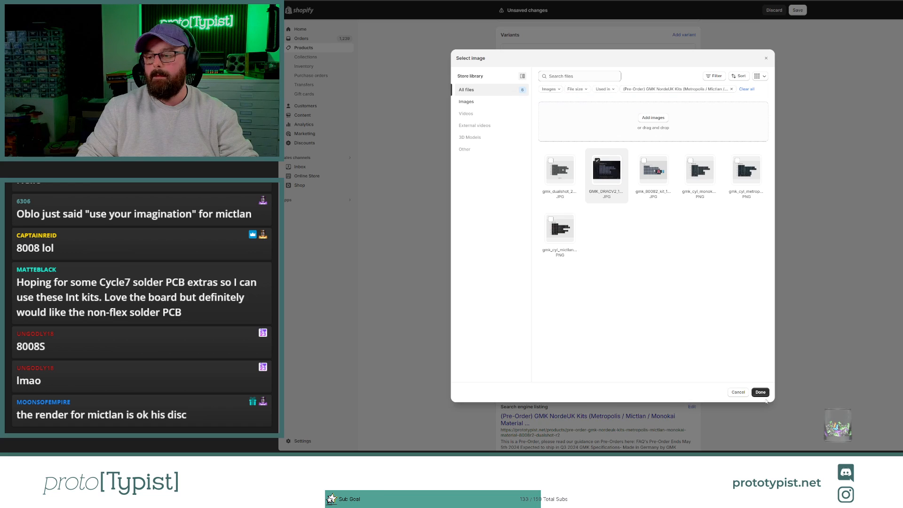
{"action": "left_click", "coordinate": [762, 394]}
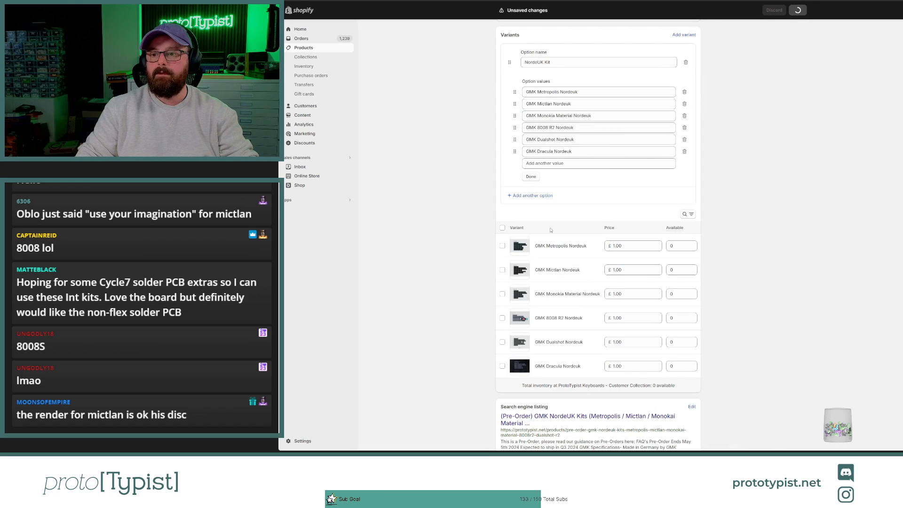
Step: Reorder the product media so the Dualshot kit image comes directly before the Dracula image
{"action": "scroll", "coordinate": [551, 230], "scroll_direction": "up", "scroll_amount": 5}
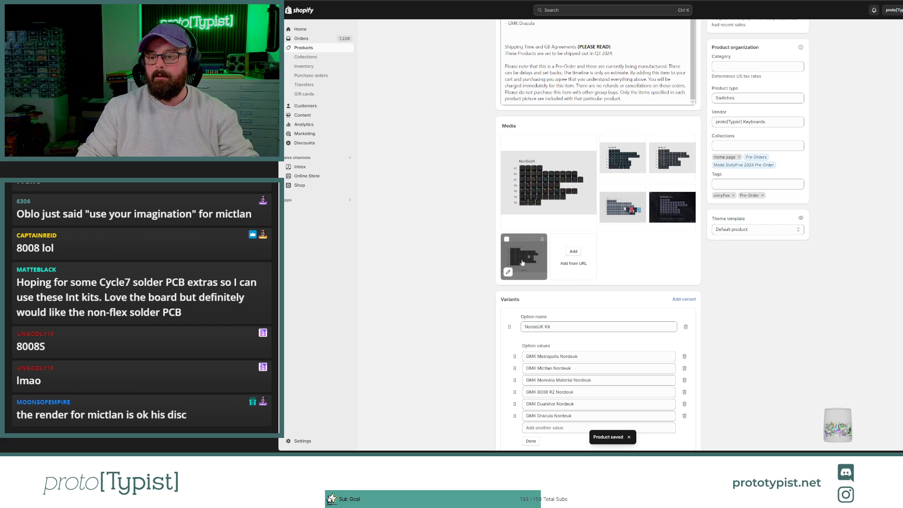
{"action": "left_click_drag", "start_coordinate": [522, 262], "coordinate": [673, 207]}
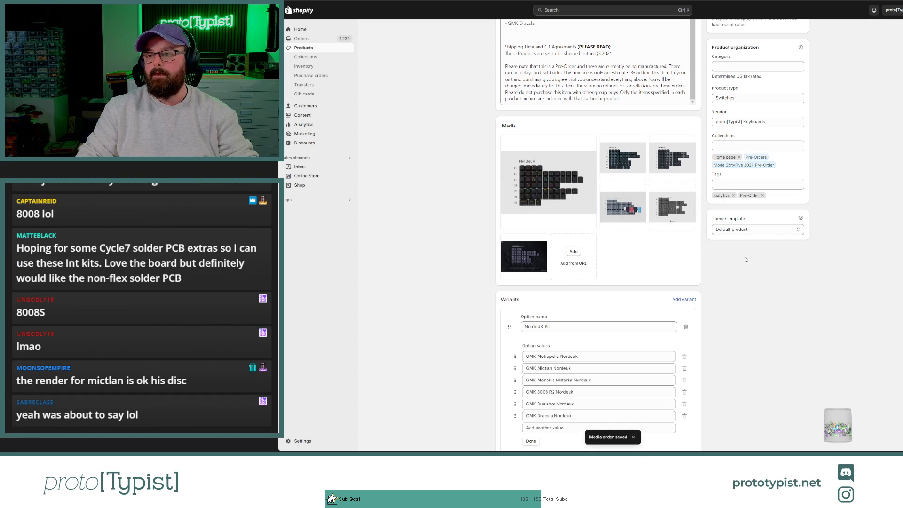
Step: Remove the sixtyfive tag, add the tag "NordeUK" to the product and save it
{"action": "left_click", "coordinate": [734, 195]}
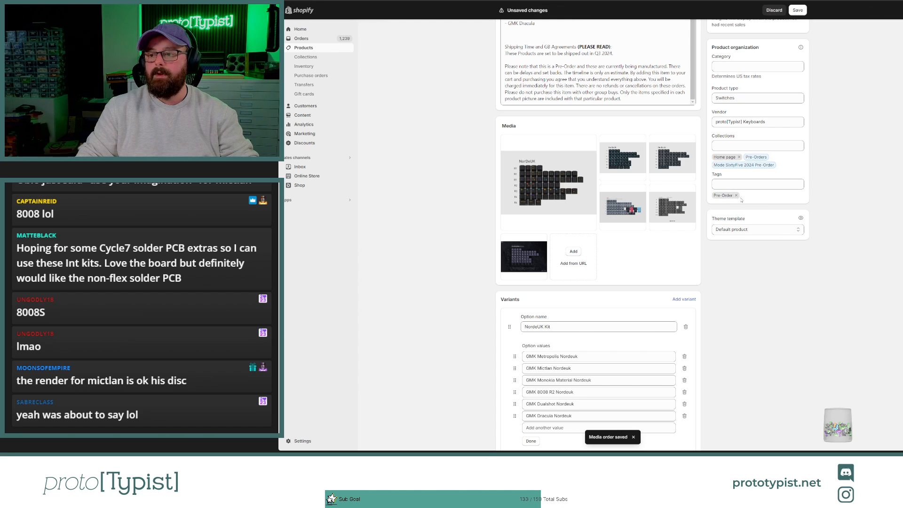
{"action": "left_click", "coordinate": [742, 184]}
{"action": "type", "text": "N"}
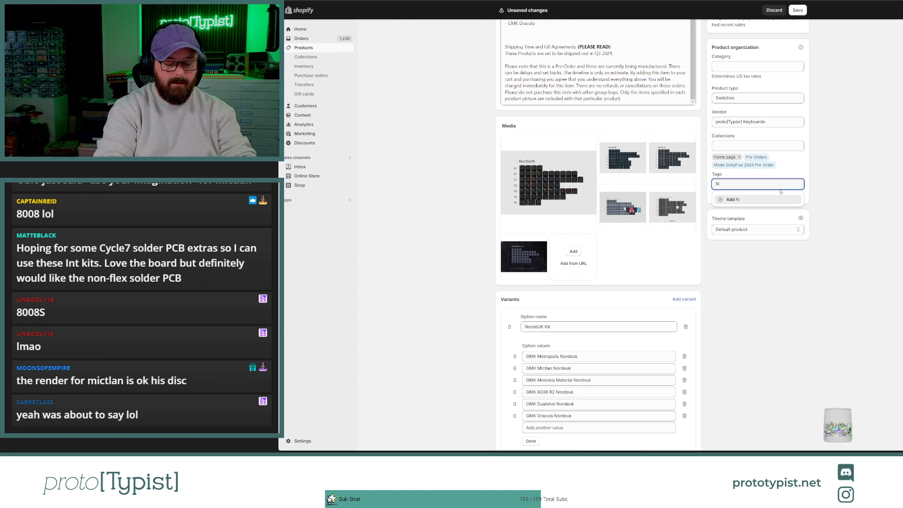
{"action": "type", "text": "orde"}
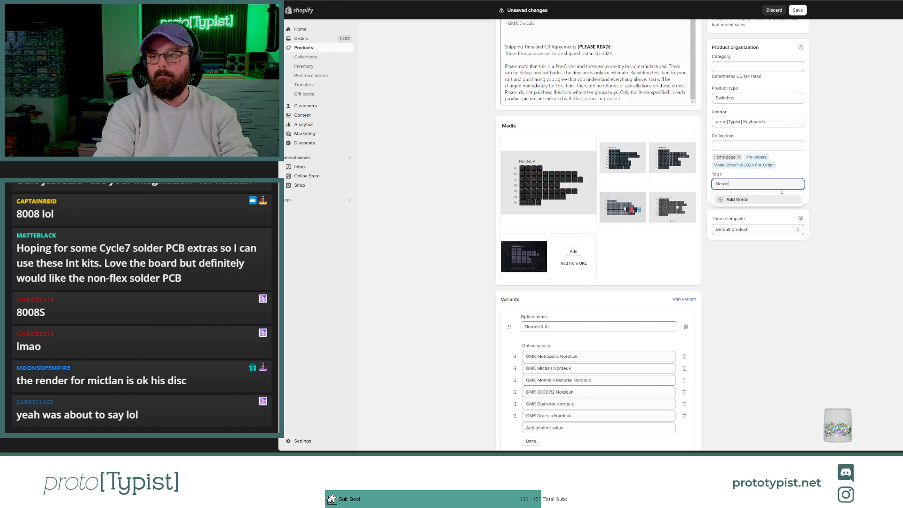
{"action": "type", "text": "UK"}
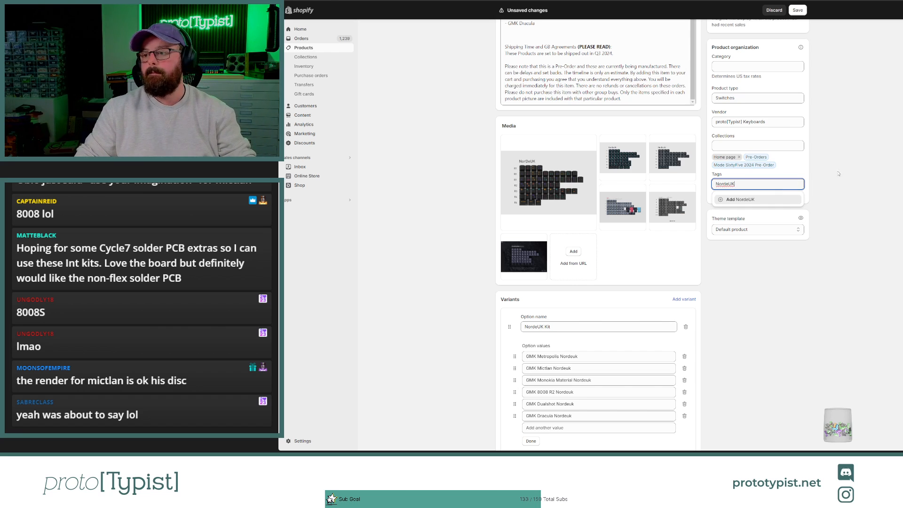
{"action": "key", "text": "ctrl+s"}
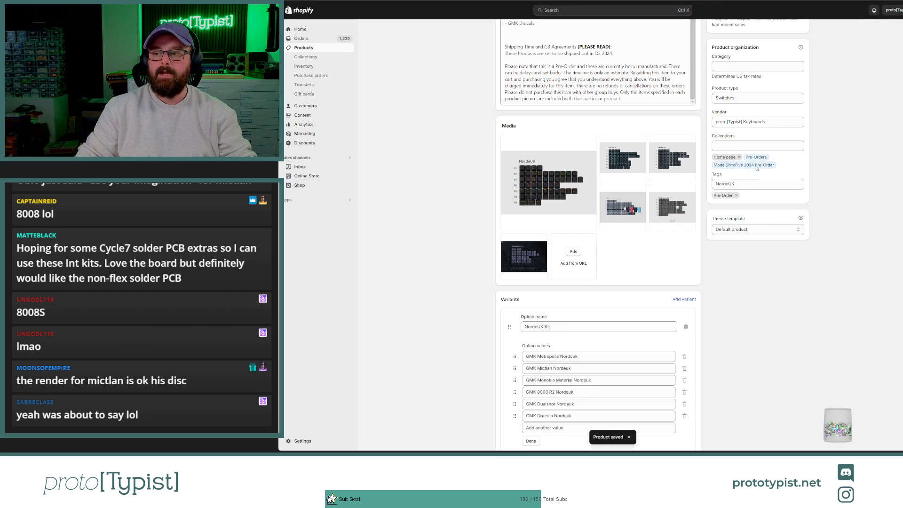
{"action": "left_click", "coordinate": [744, 184]}
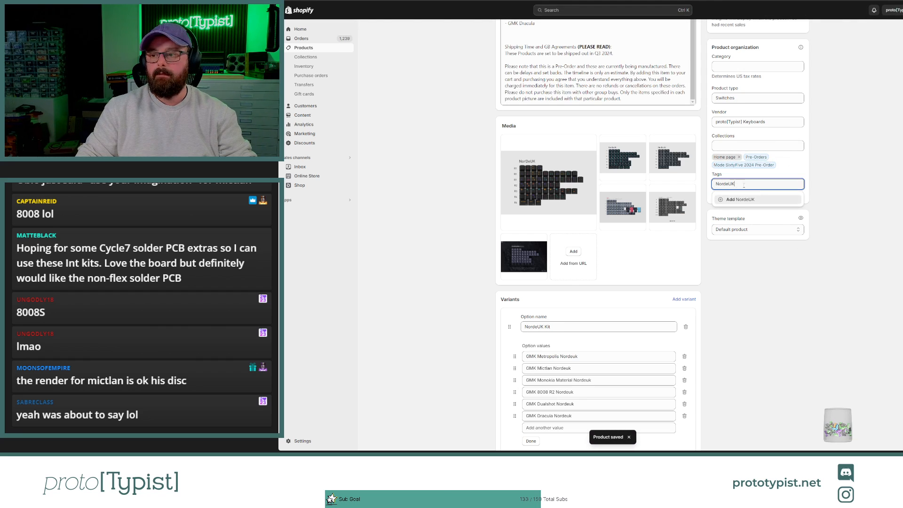
{"action": "left_click", "coordinate": [742, 201]}
{"action": "key", "text": "ctrl+s"}
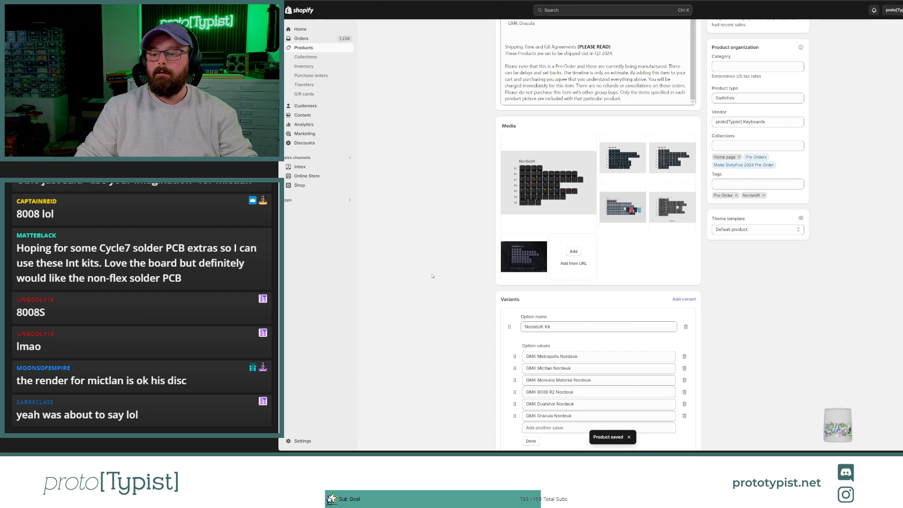
Step: Open all six variants for bulk editing and add the Weight column
{"action": "scroll", "coordinate": [432, 276], "scroll_direction": "down", "scroll_amount": 6}
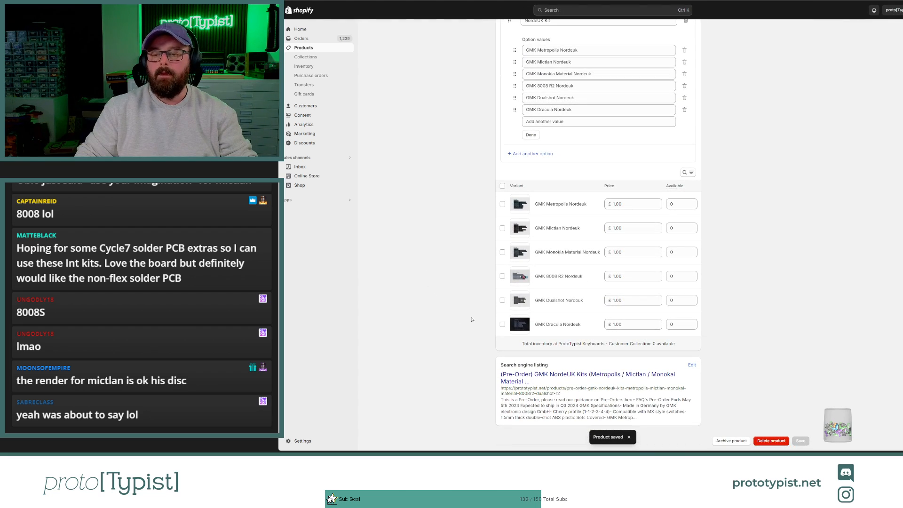
{"action": "left_click", "coordinate": [502, 185]}
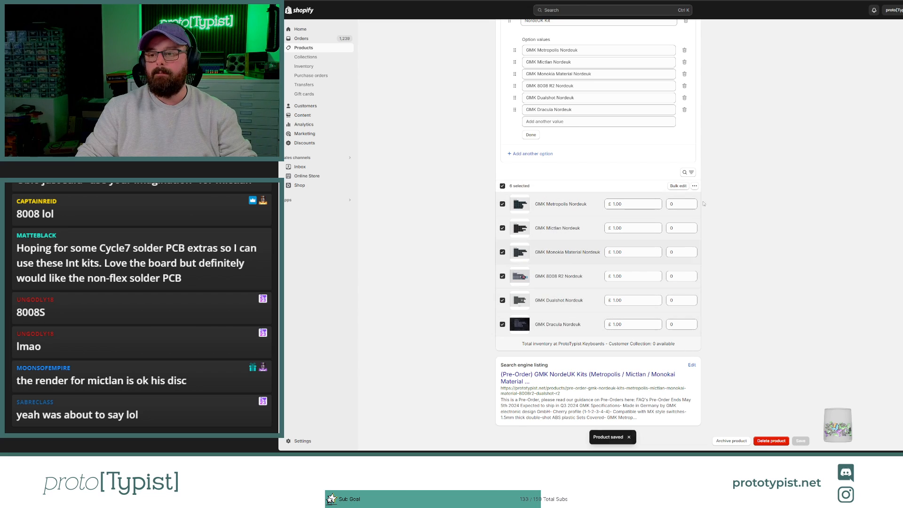
{"action": "left_click", "coordinate": [678, 186]}
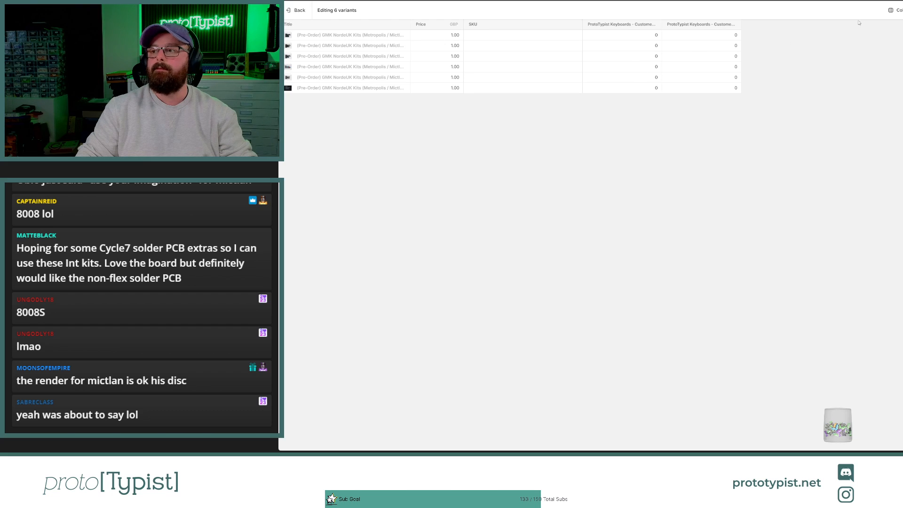
{"action": "left_click", "coordinate": [894, 10]}
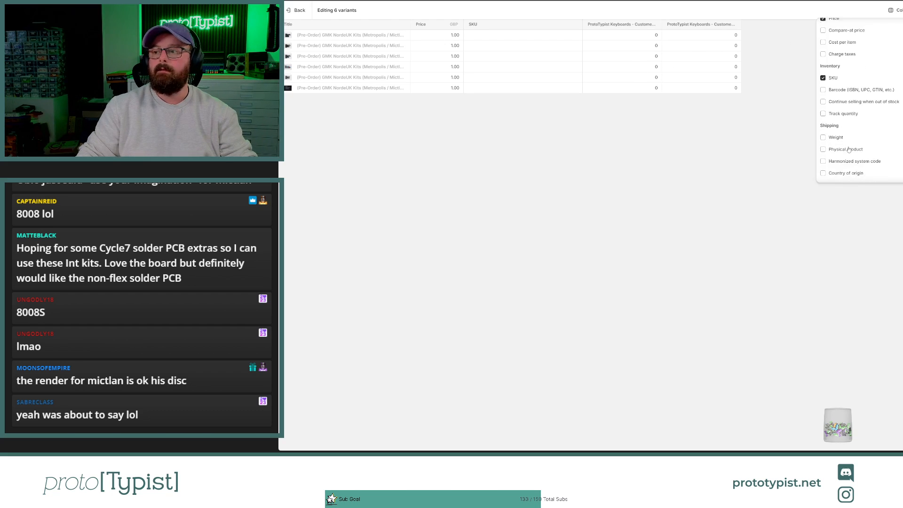
{"action": "left_click", "coordinate": [836, 136]}
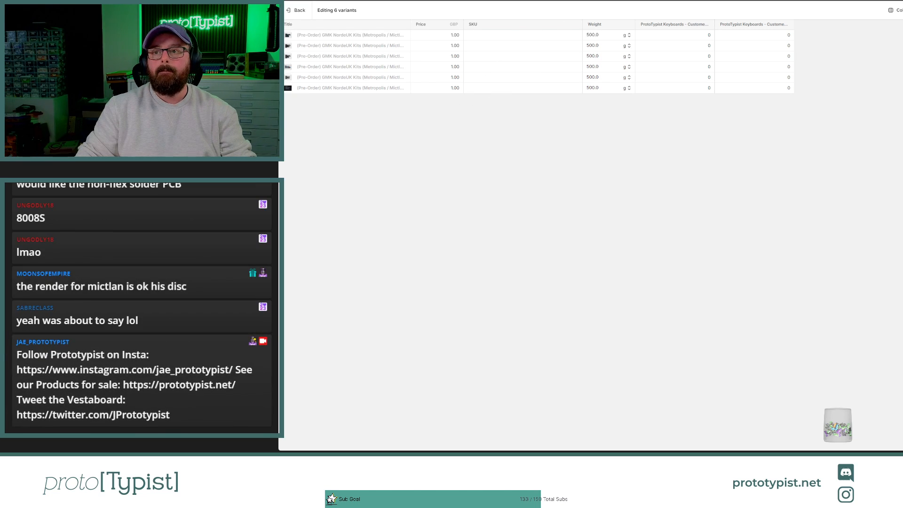
Step: Look up the NorDeUK kit's price on the GMK CYL Mictlán page of the Oblotzky Industries store
{"action": "left_click", "coordinate": [654, 1]}
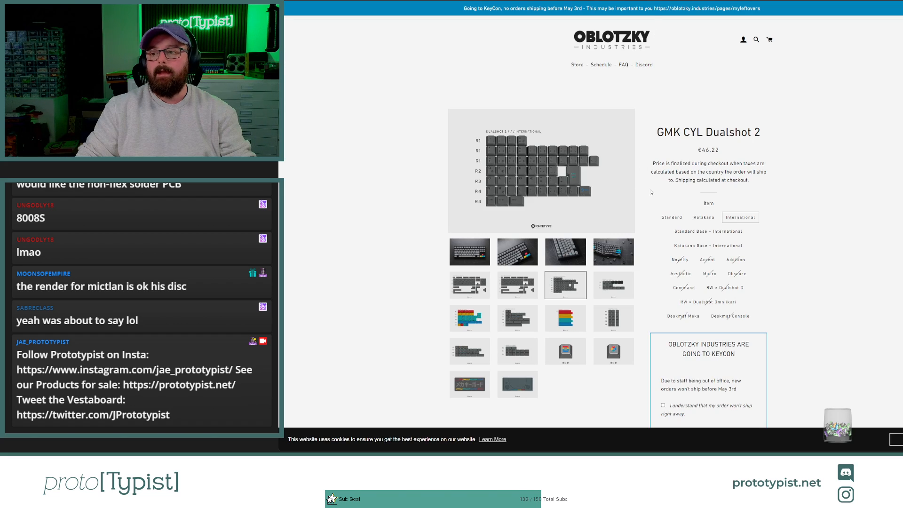
{"action": "key", "text": "alt+Left"}
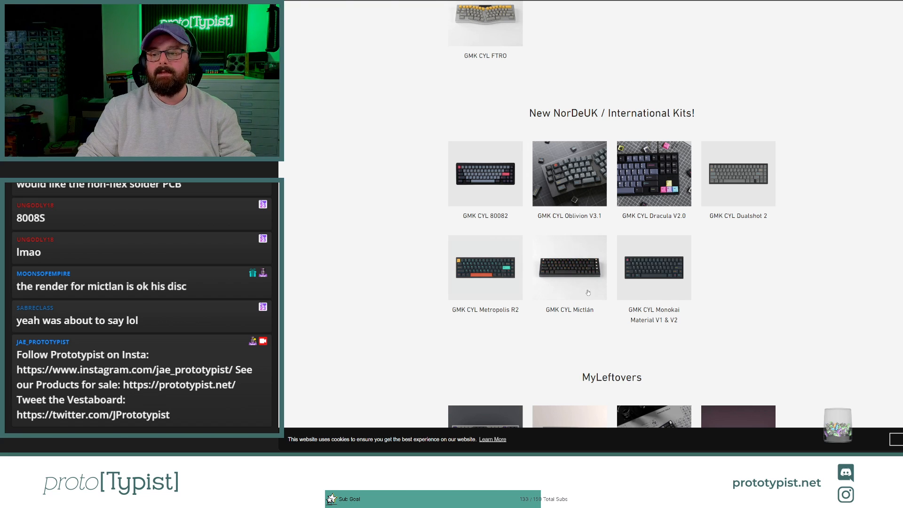
{"action": "left_click", "coordinate": [577, 280]}
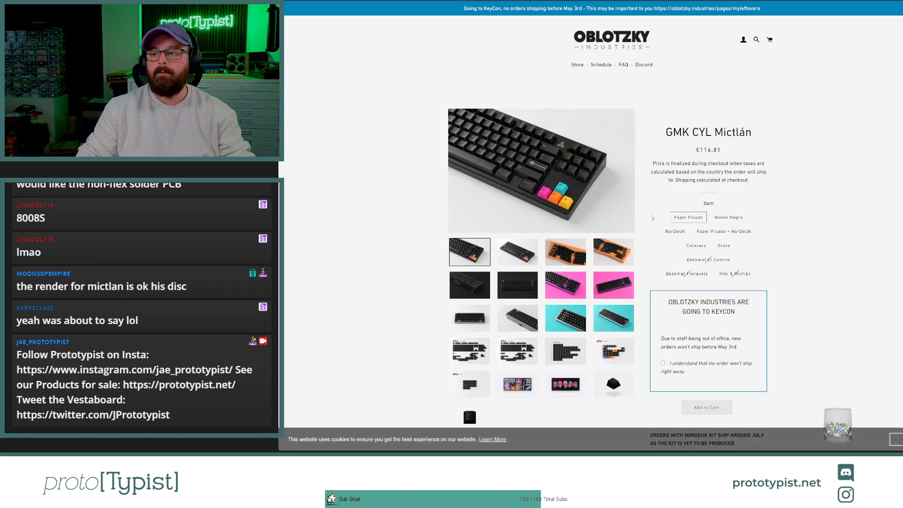
{"action": "left_click", "coordinate": [675, 232]}
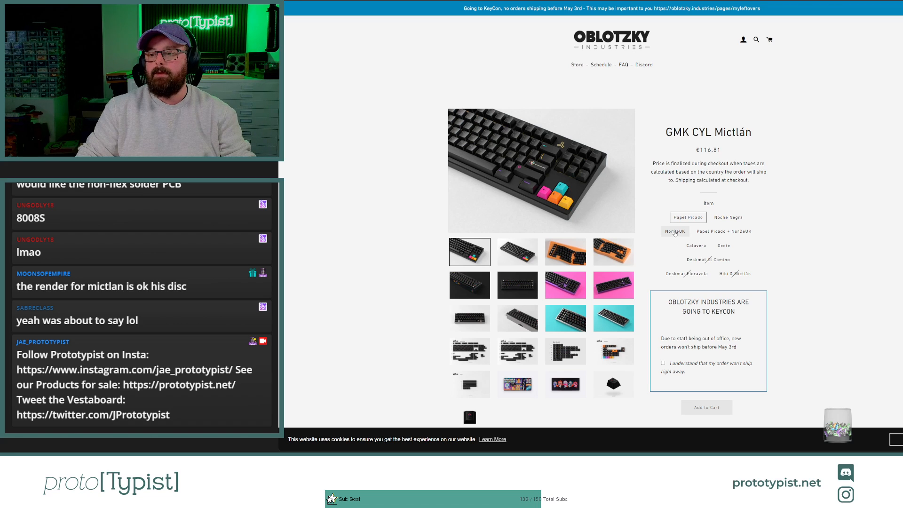
{"action": "left_click_drag", "start_coordinate": [696, 150], "coordinate": [731, 149]}
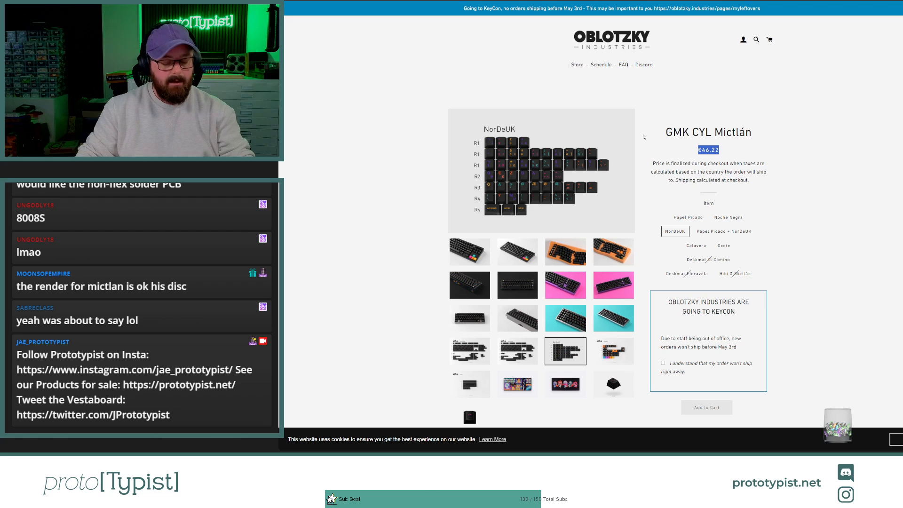
Step: Switch to the Prototypist Price Calculations spreadsheet in Google Sheets and set its zoom to 125%
{"action": "left_click", "coordinate": [470, 0]}
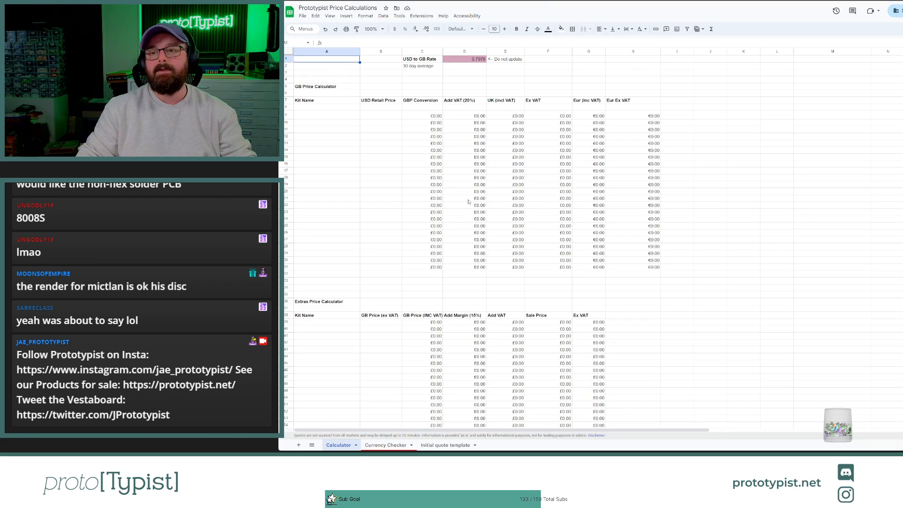
{"action": "left_click", "coordinate": [375, 29]}
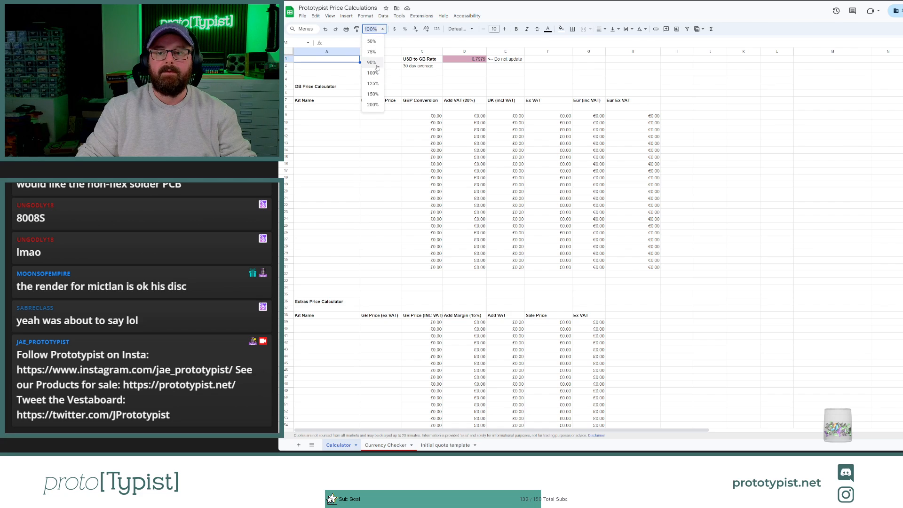
{"action": "left_click", "coordinate": [373, 85]}
{"action": "left_click", "coordinate": [402, 212]}
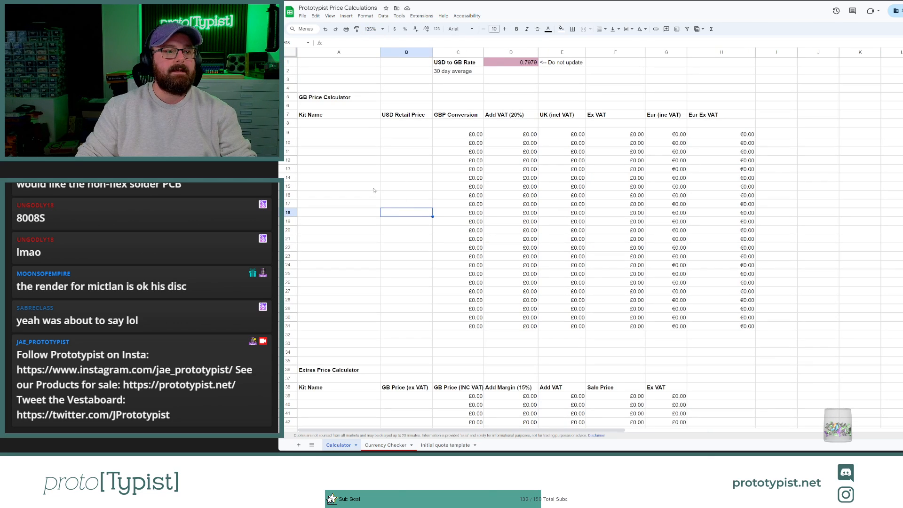
Step: Examine the row 9 formulas for GBP conversion, VAT, rounded UK price and ex-VAT price in the GB Price Calculator
{"action": "left_click", "coordinate": [334, 143]}
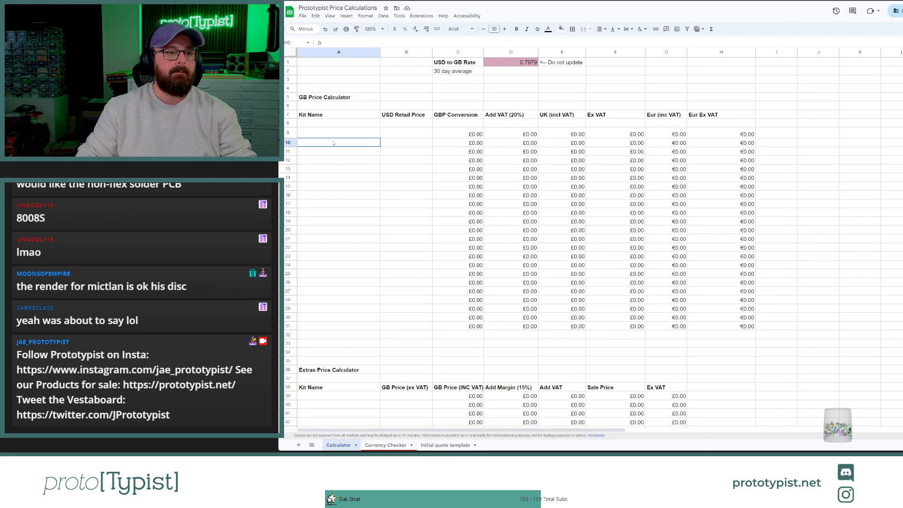
{"action": "left_click", "coordinate": [410, 136]}
{"action": "left_click", "coordinate": [478, 135]}
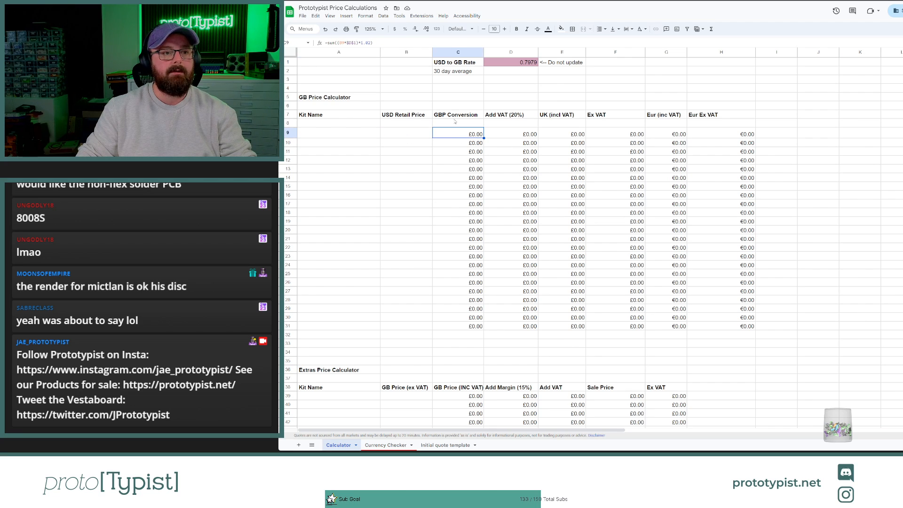
{"action": "left_click", "coordinate": [500, 136]}
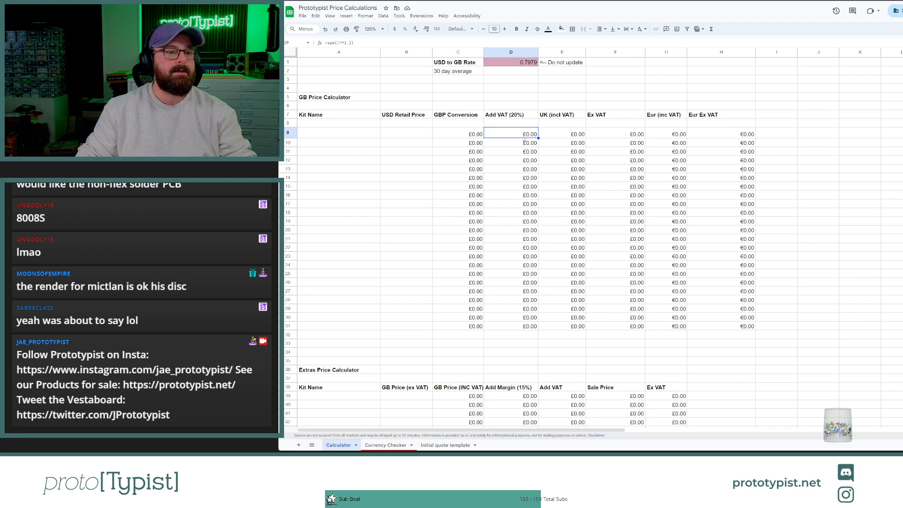
{"action": "left_click", "coordinate": [556, 135]}
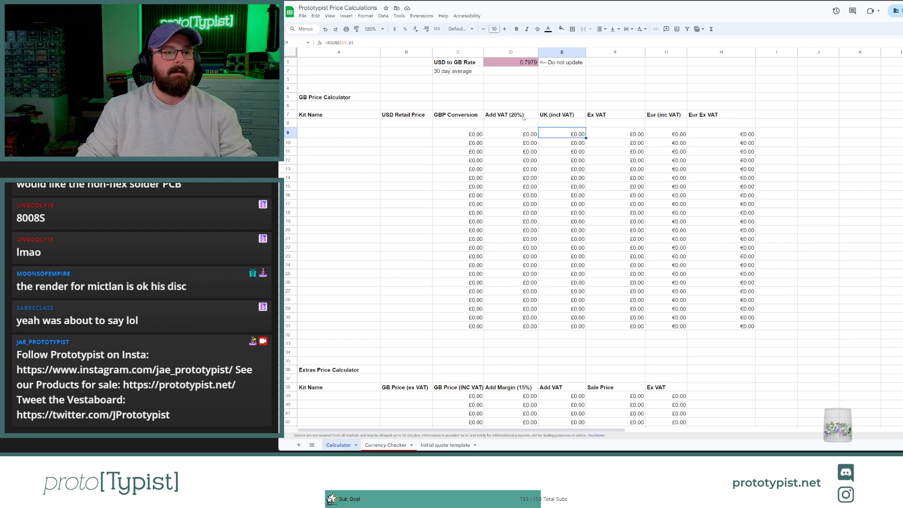
{"action": "left_click", "coordinate": [609, 137]}
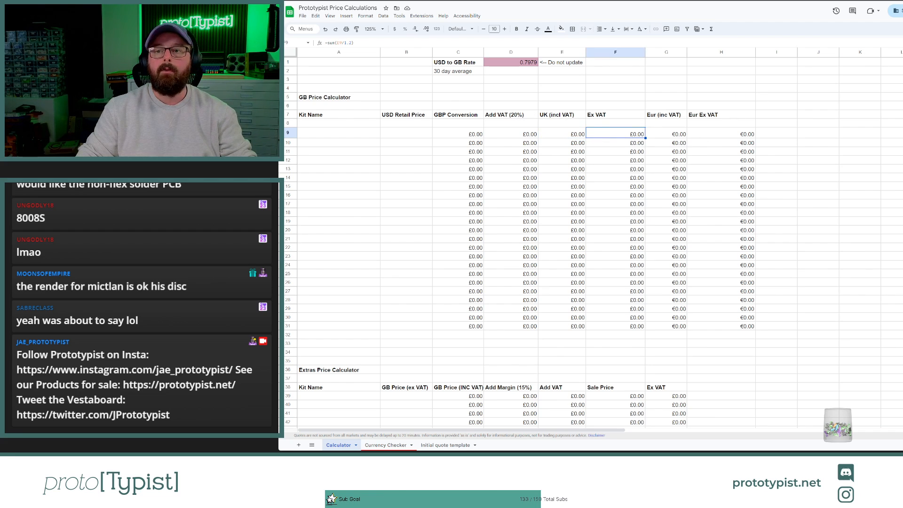
{"action": "key", "text": "ctrl+Tab"}
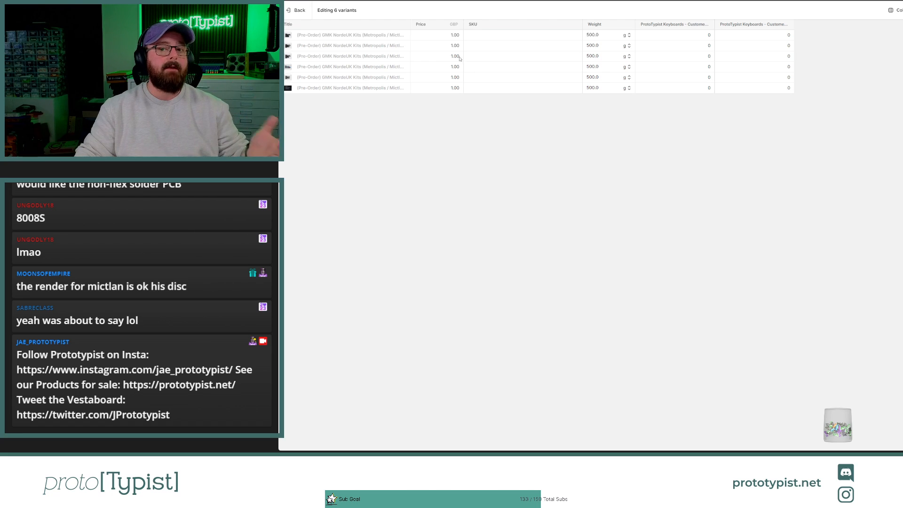
{"action": "key", "text": "ctrl+Tab"}
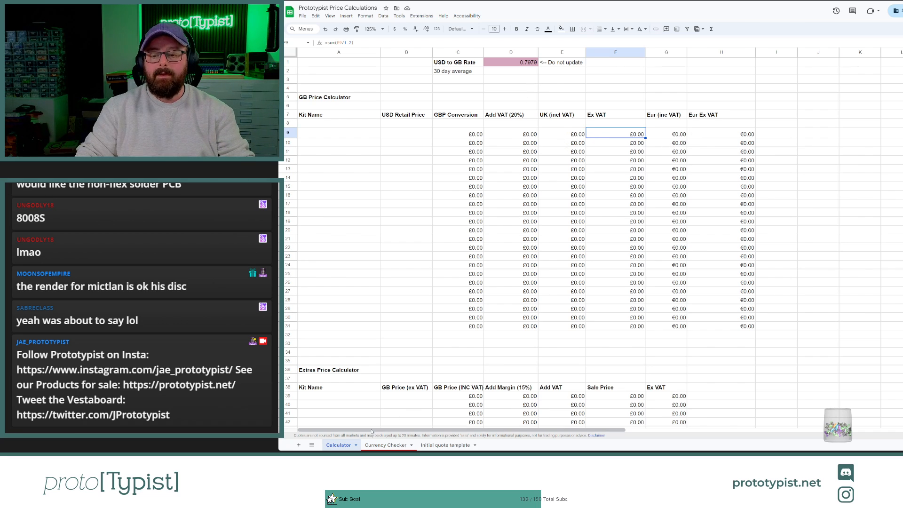
Step: Examine the USD to GBP GOOGLEFINANCE formula, its daily closing rates and the Close vs. Date chart on the Currency Checker sheet
{"action": "left_click", "coordinate": [380, 445]}
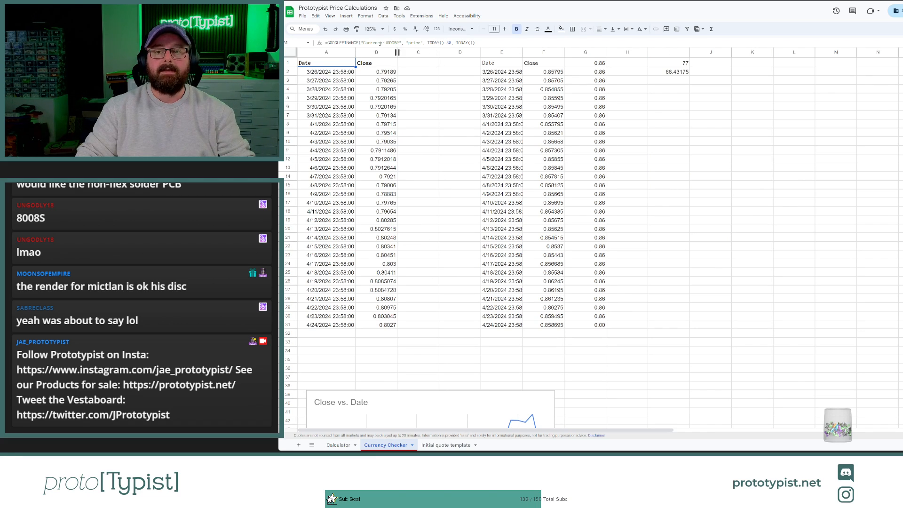
{"action": "left_click_drag", "start_coordinate": [380, 43], "coordinate": [476, 43]}
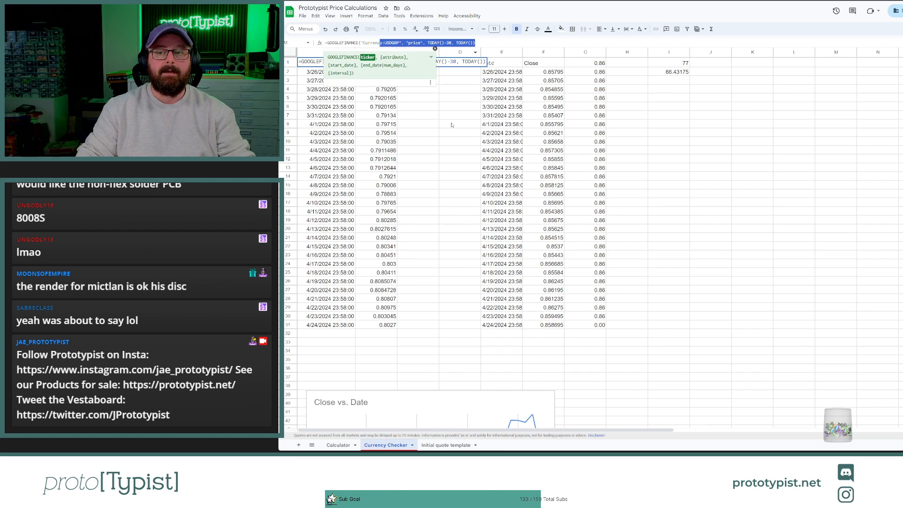
{"action": "left_click", "coordinate": [340, 71]}
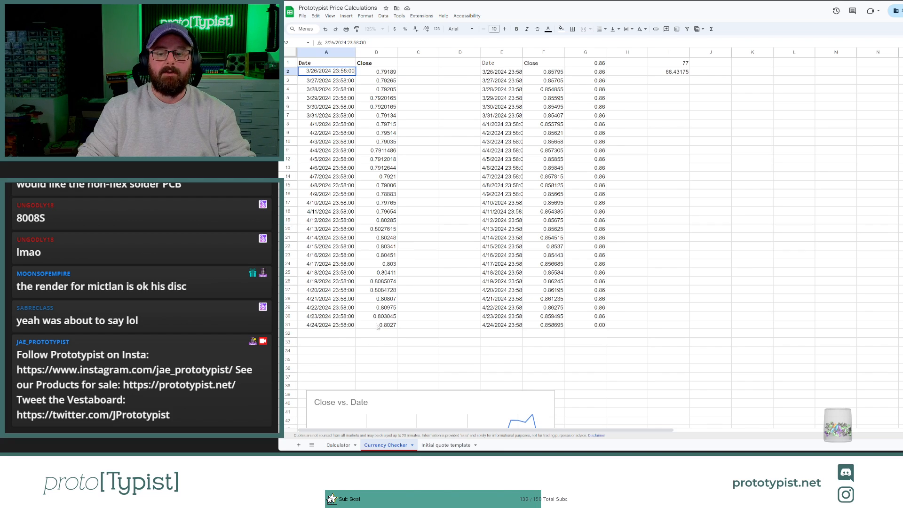
{"action": "left_click_drag", "start_coordinate": [376, 324], "coordinate": [389, 75]}
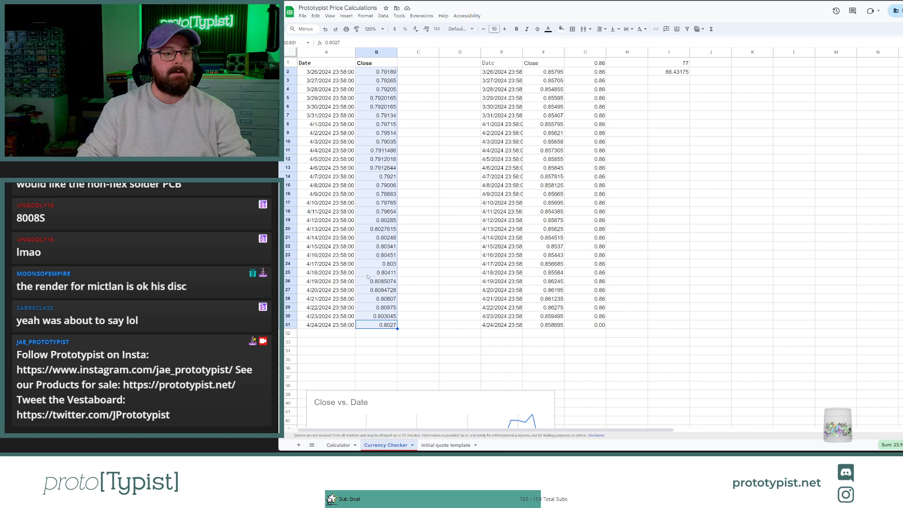
{"action": "scroll", "coordinate": [381, 146], "scroll_direction": "down", "scroll_amount": 6}
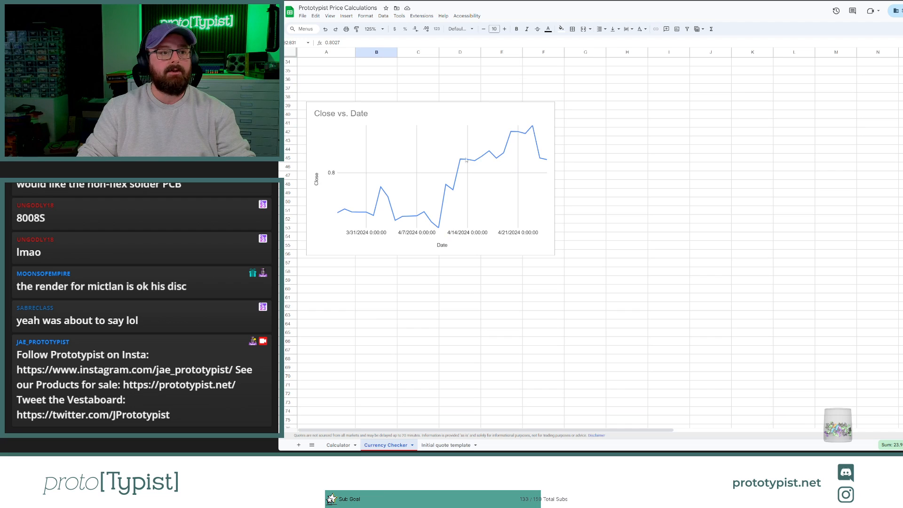
{"action": "scroll", "coordinate": [475, 187], "scroll_direction": "up", "scroll_amount": 6}
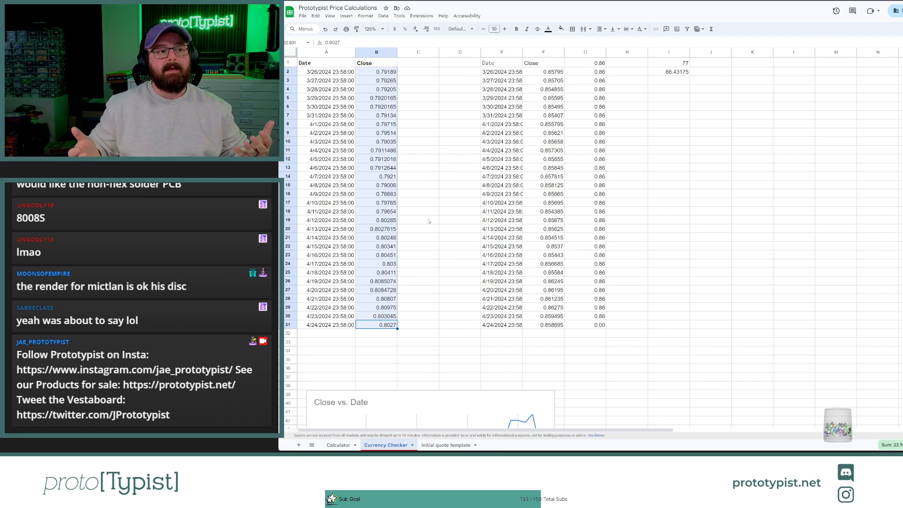
Step: Inspect the euro to GBP rate formula and the sample conversion in cells I1 and I2 of the Currency Checker sheet
{"action": "left_click", "coordinate": [502, 63]}
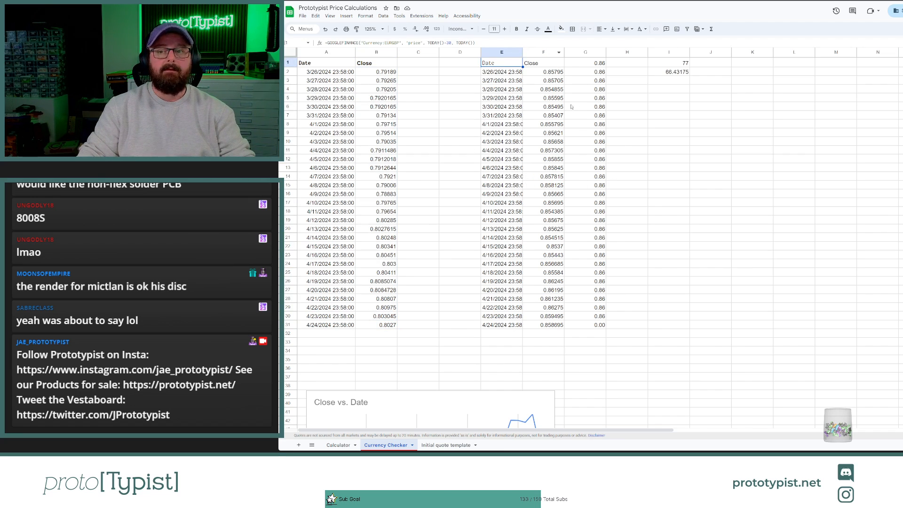
{"action": "left_click", "coordinate": [680, 64]}
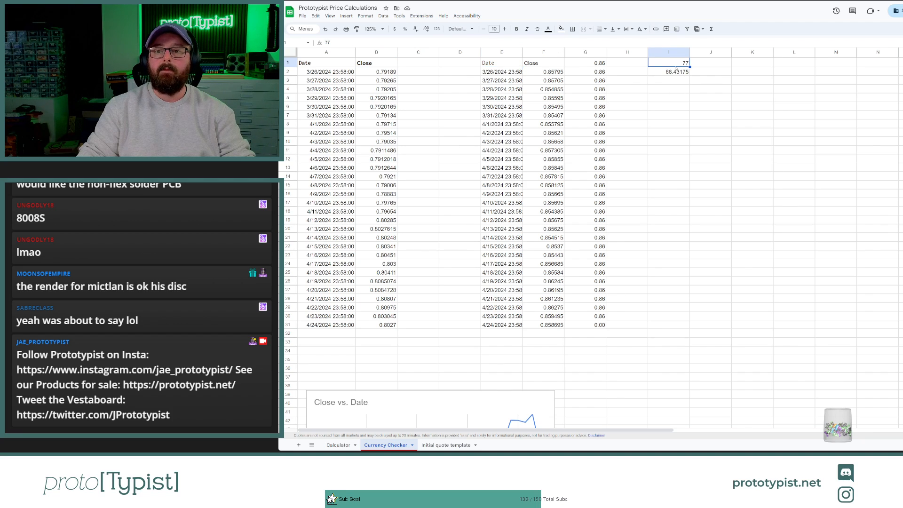
{"action": "left_click", "coordinate": [673, 74]}
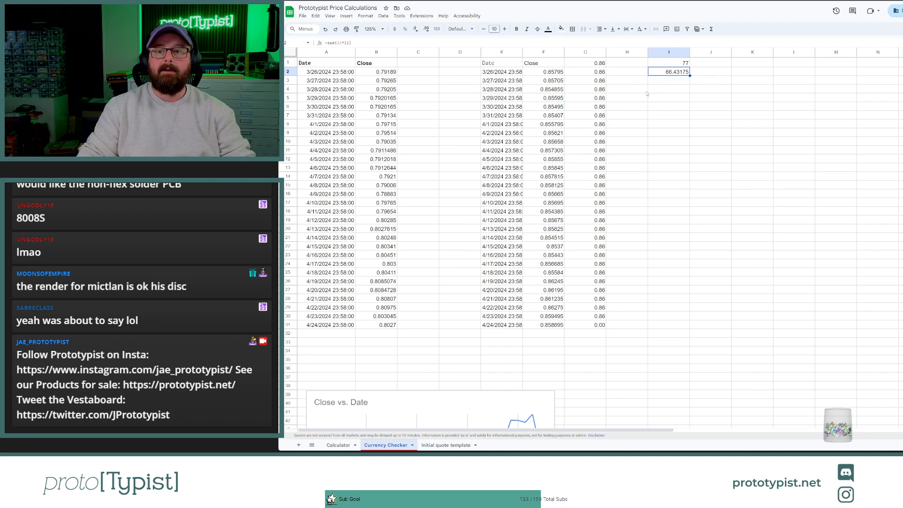
{"action": "left_click", "coordinate": [682, 65]}
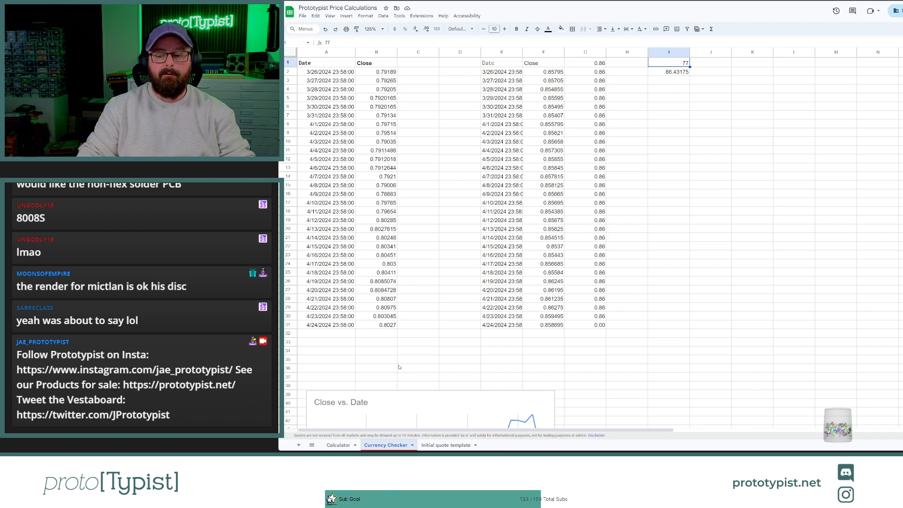
Step: Check the USD to GB rate formula and its 30 day average label on the Calculator sheet, and recheck the Mictlán NorDeUK price
{"action": "left_click", "coordinate": [339, 445]}
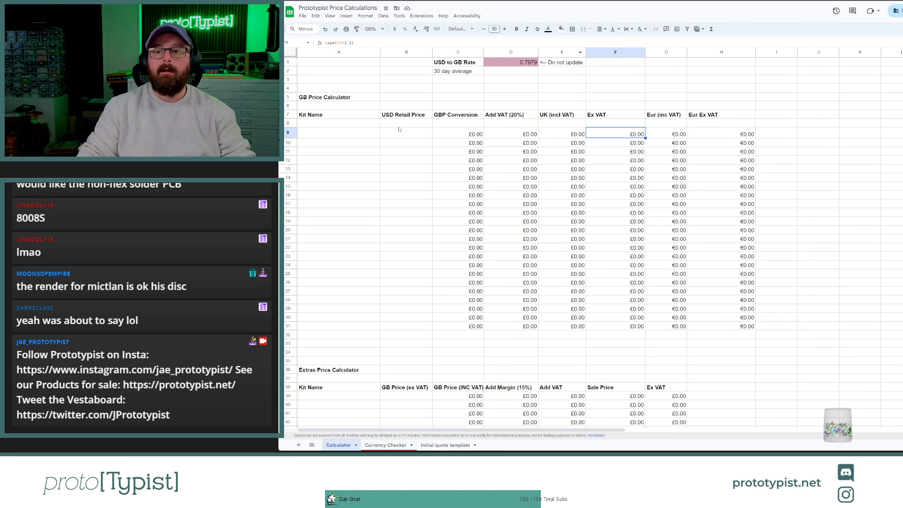
{"action": "left_click", "coordinate": [517, 63]}
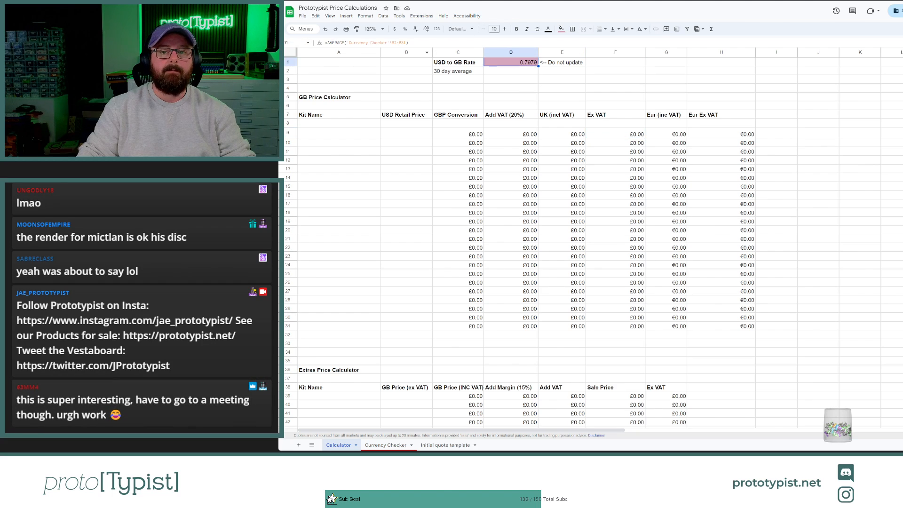
{"action": "left_click", "coordinate": [441, 98]}
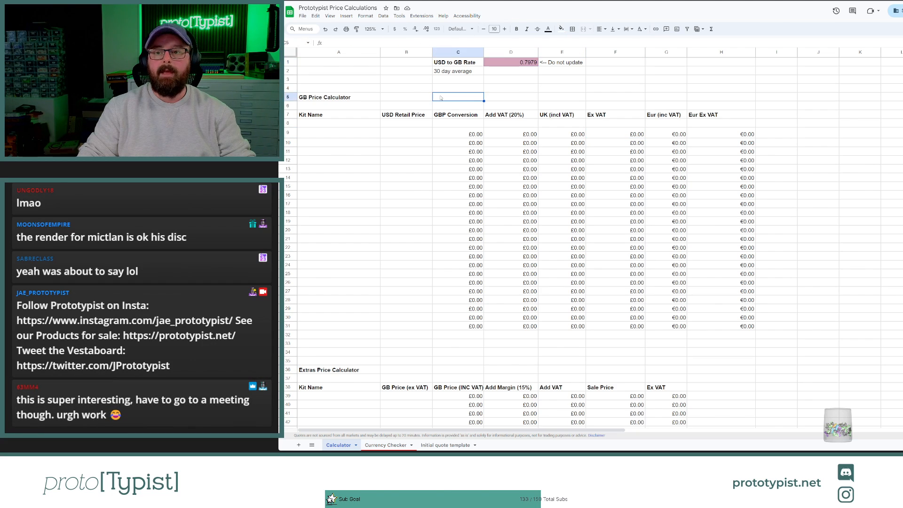
{"action": "left_click", "coordinate": [444, 74]}
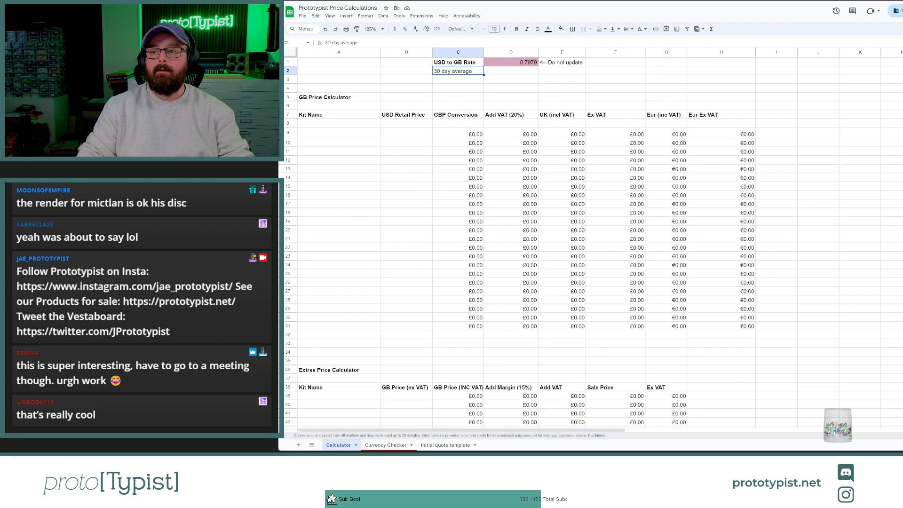
{"action": "key", "text": "ctrl+Tab"}
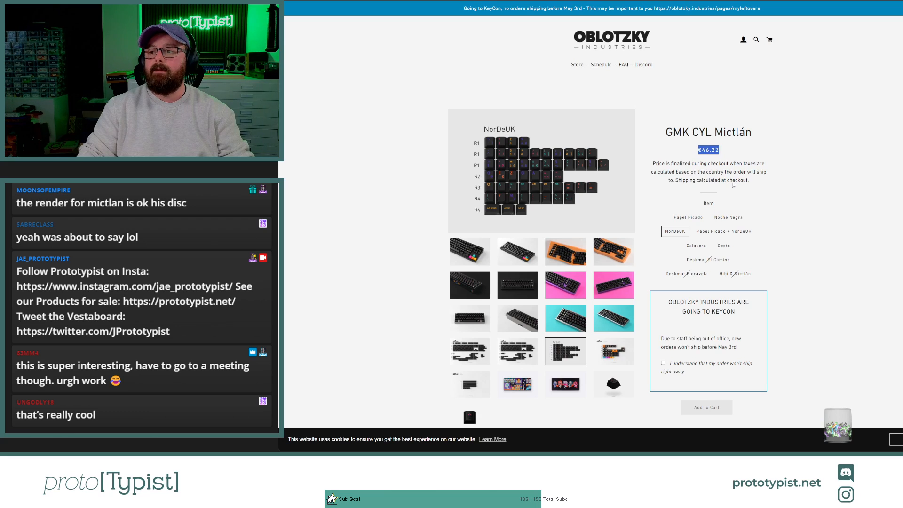
{"action": "key", "text": "ctrl+shift+Tab"}
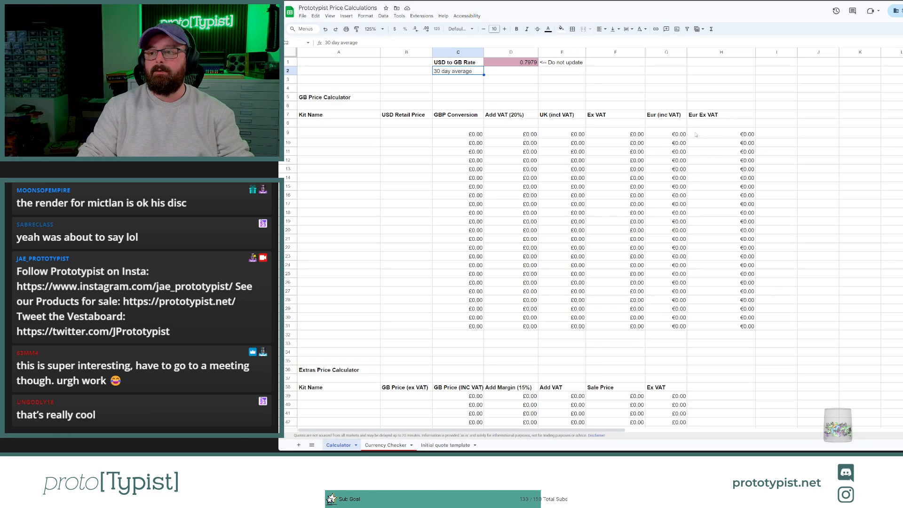
Step: Enter 45 as a trial USD retail price in cell B9 of the GB Price Calculator
{"action": "left_click", "coordinate": [398, 136]}
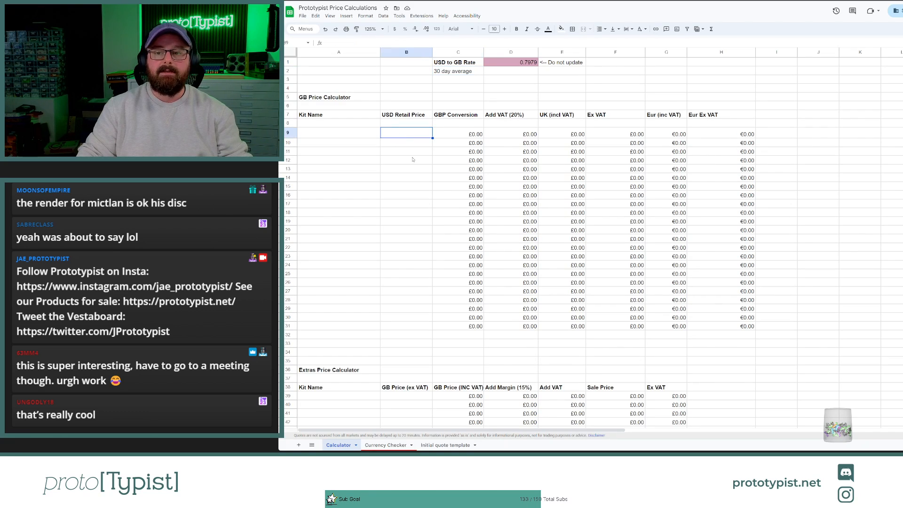
{"action": "type", "text": "45"}
{"action": "key", "text": "Return"}
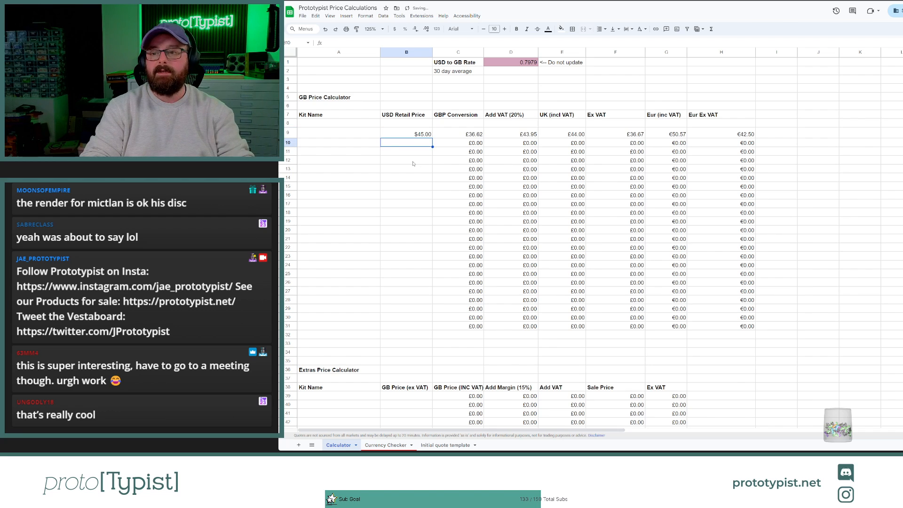
Step: Set the USD retail price in cell B9 of the GB Price Calculator to 50
{"action": "left_click", "coordinate": [411, 137]}
{"action": "type", "text": "50"}
{"action": "key", "text": "Return"}
{"action": "key", "text": "Return"}
{"action": "key", "text": "Return"}
{"action": "key", "text": "Return"}
{"action": "key", "text": "Return"}
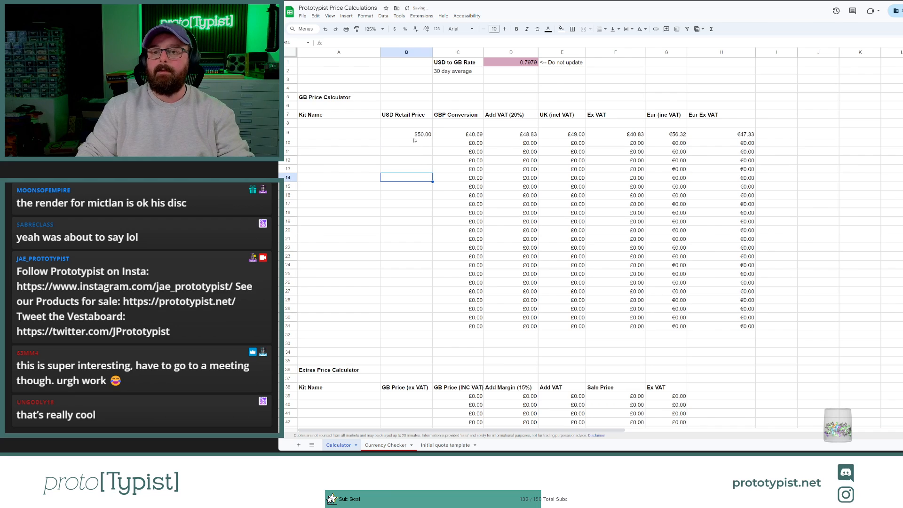
{"action": "left_click", "coordinate": [414, 136]}
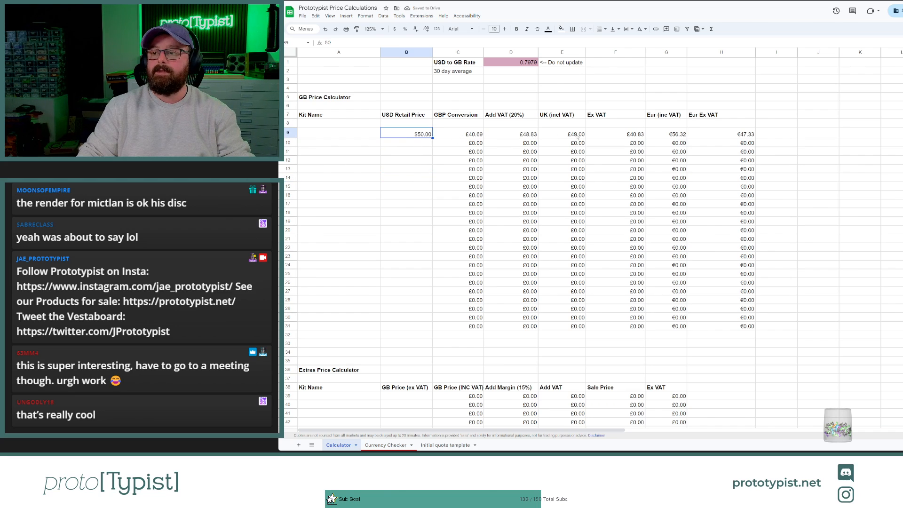
Step: Check the Eur Ex VAT price formula in H9 against the Mictlán NorDeUK price on the Oblotzky Industries page
{"action": "left_click", "coordinate": [731, 137]}
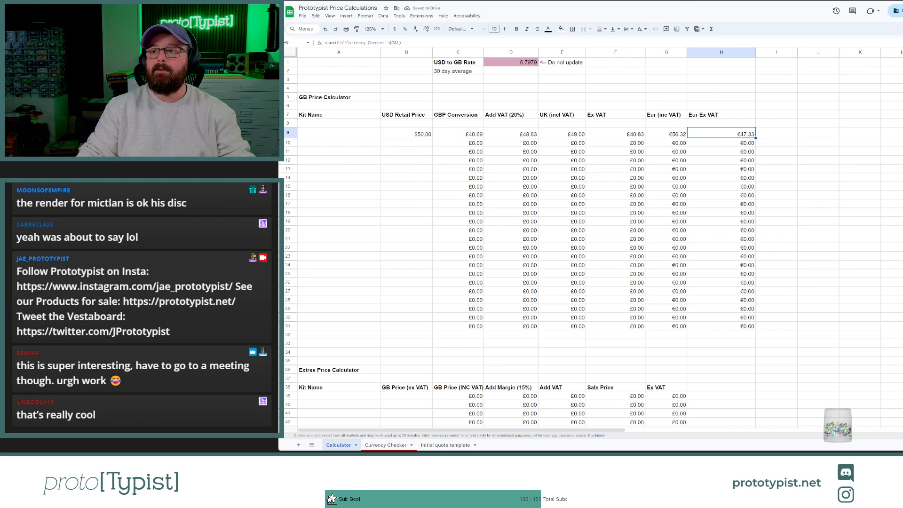
{"action": "key", "text": "ctrl+Tab"}
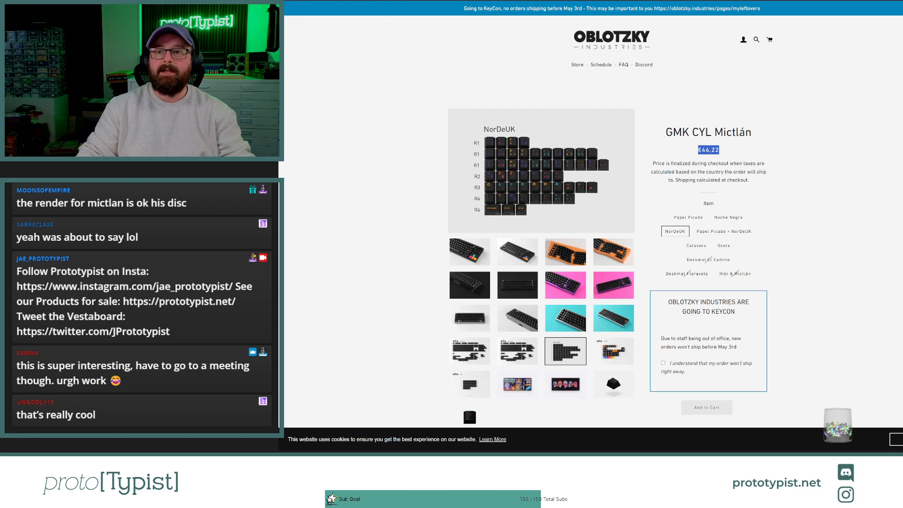
{"action": "key", "text": "ctrl+Tab"}
{"action": "key", "text": "ctrl+Tab"}
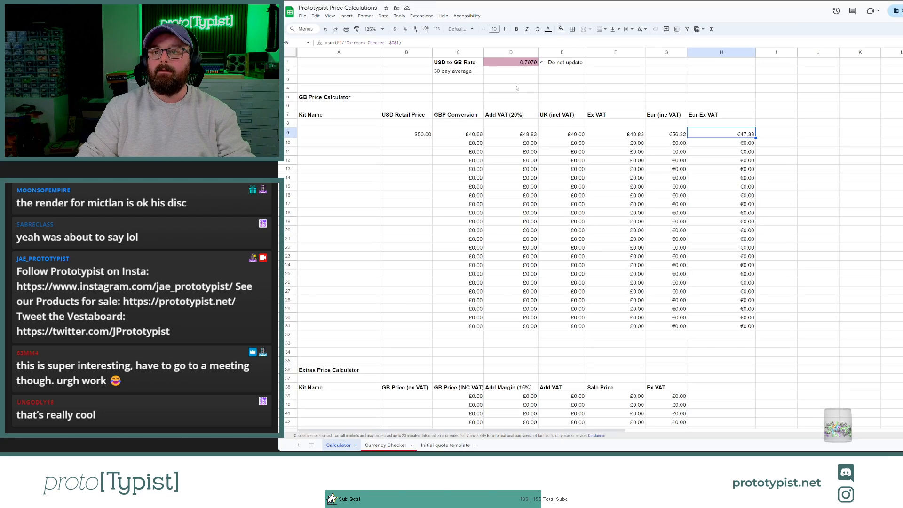
Step: Set the USD retail price in cell B9 of the GB Price Calculator to 48
{"action": "left_click", "coordinate": [420, 134]}
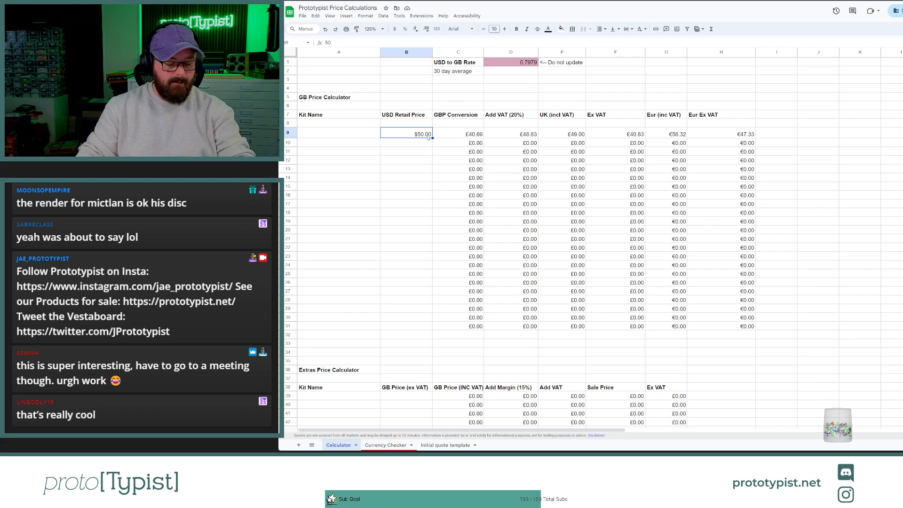
{"action": "type", "text": "48"}
{"action": "left_click", "coordinate": [426, 186]}
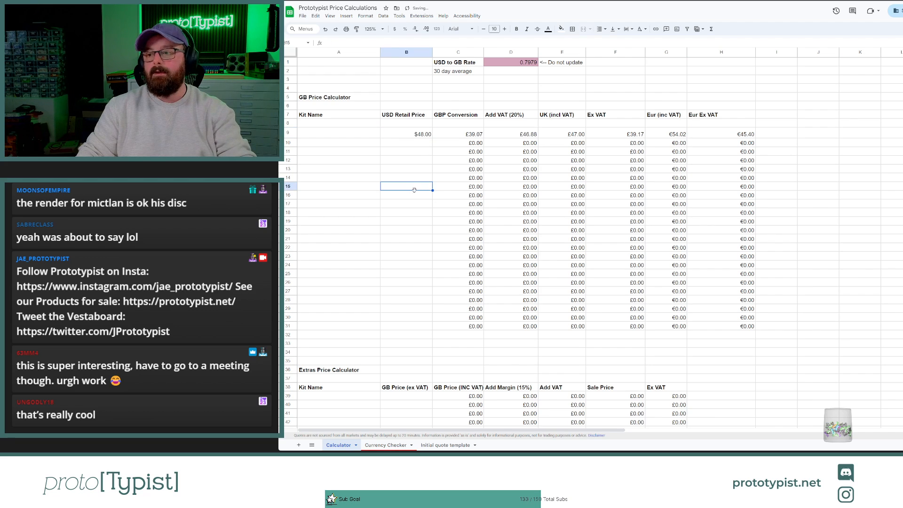
Step: Override the UK (incl VAT) price in cell E9 with 45 and check the Ex VAT price in F9
{"action": "left_click", "coordinate": [421, 135]}
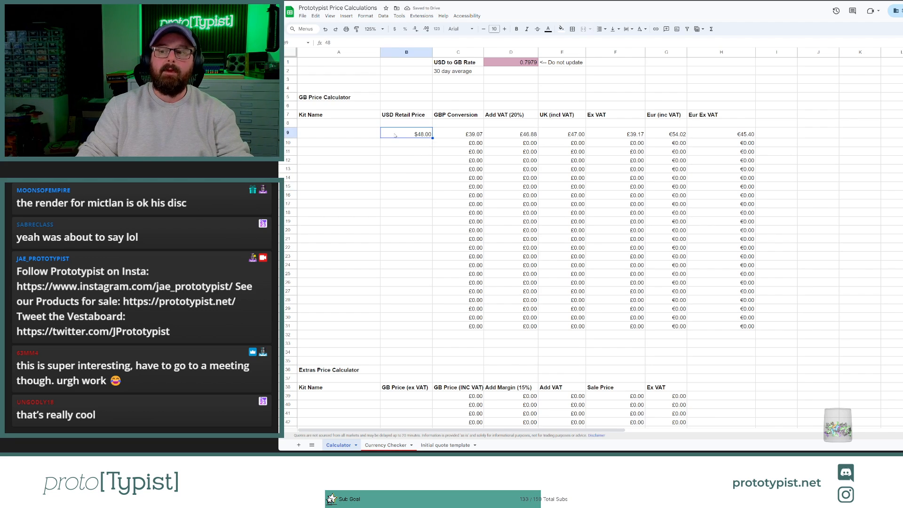
{"action": "left_click", "coordinate": [573, 136]}
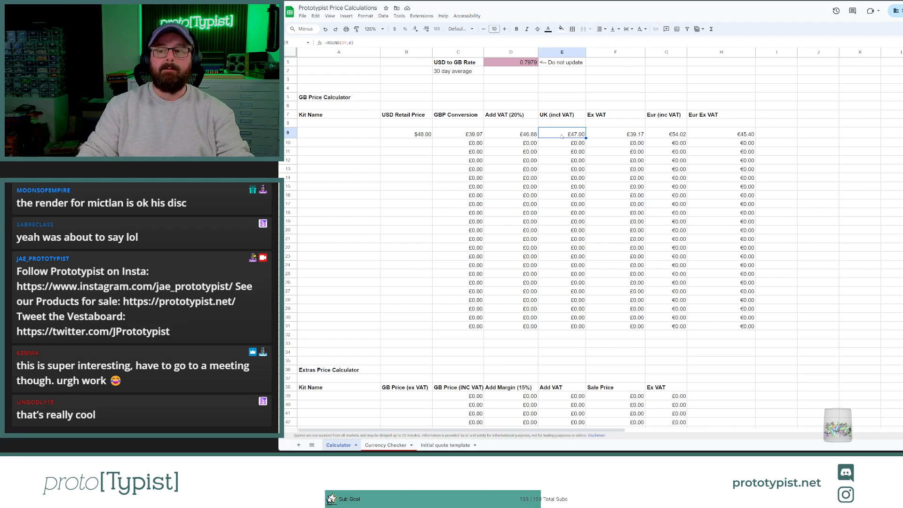
{"action": "left_click", "coordinate": [607, 134]}
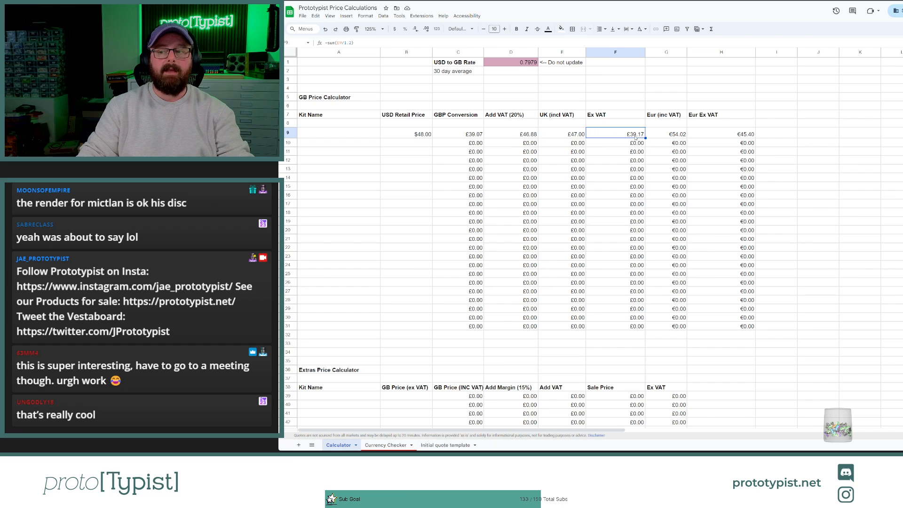
{"action": "left_click", "coordinate": [574, 138]}
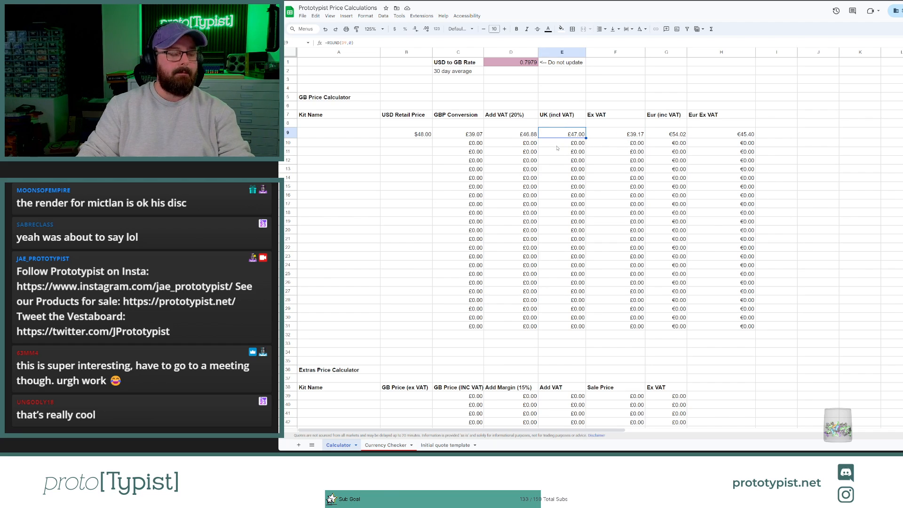
{"action": "type", "text": "45"}
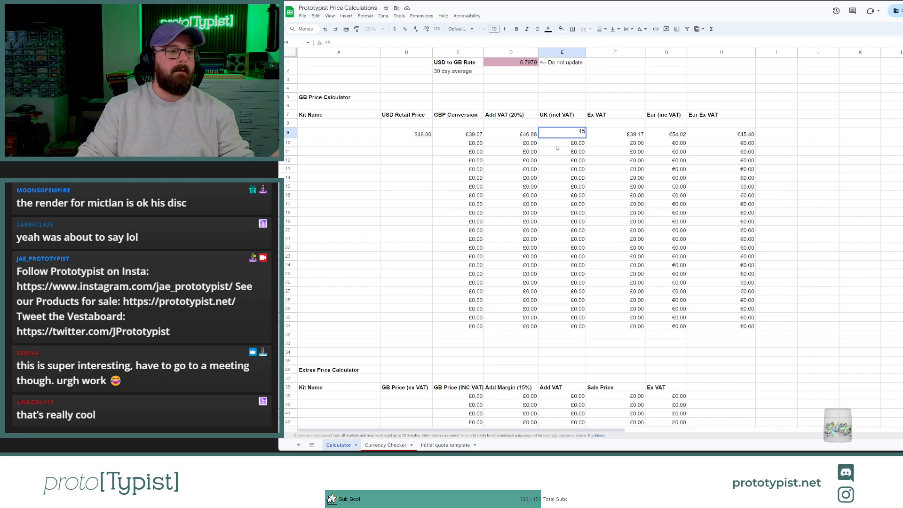
{"action": "left_click", "coordinate": [417, 194]}
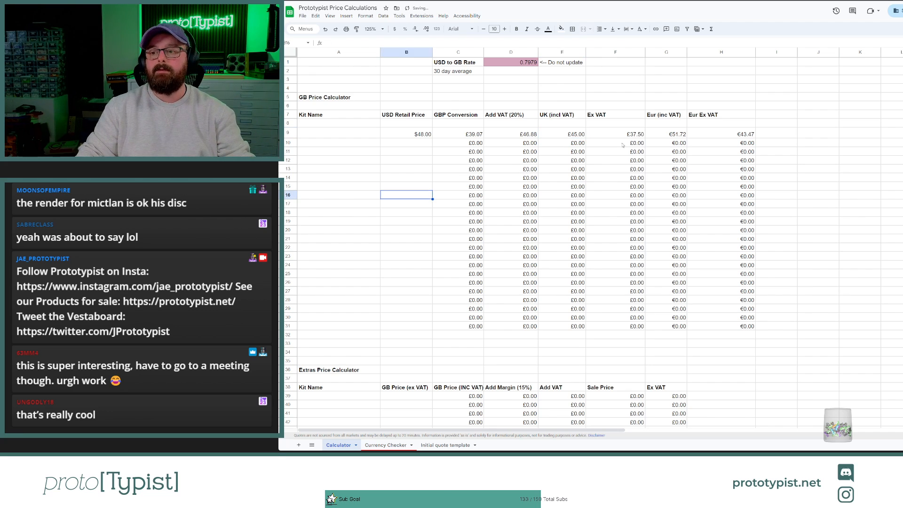
{"action": "left_click", "coordinate": [617, 134]}
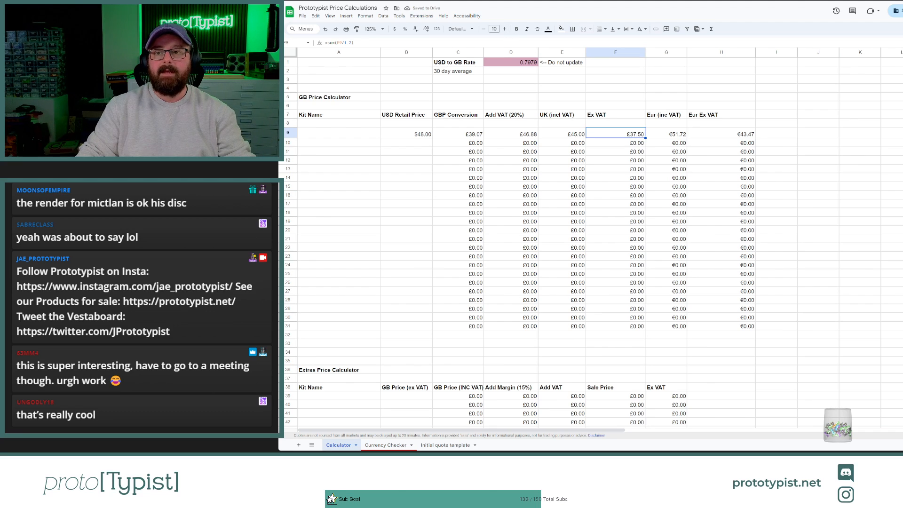
Step: Switch to the Shopify variant editor, set the price of all six NordeUK kit variants to 37.50 and save
{"action": "key", "text": "ctrl+Tab"}
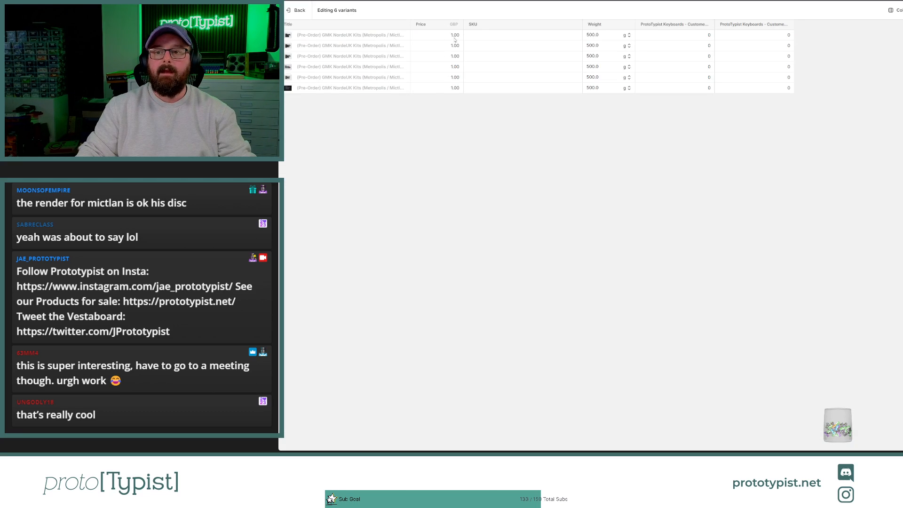
{"action": "left_click", "coordinate": [453, 36]}
{"action": "type", "text": "37.50"}
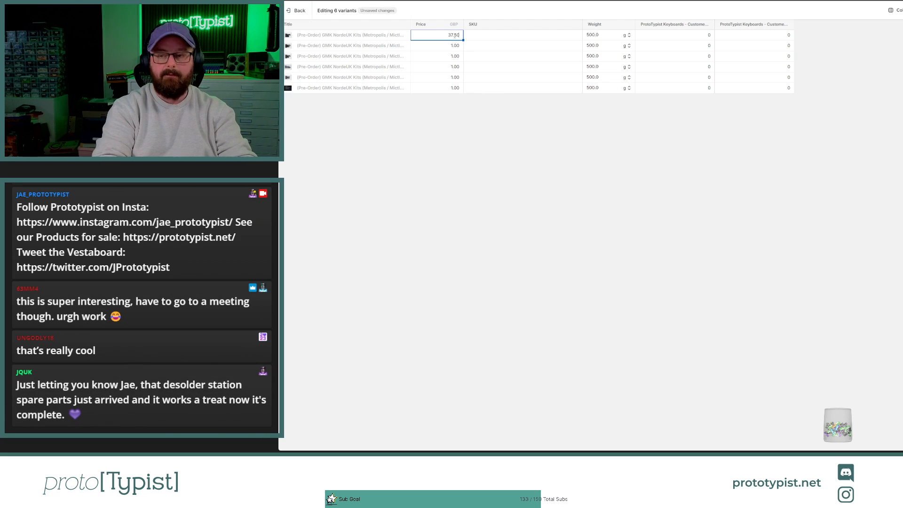
{"action": "key", "text": "Return"}
{"action": "left_click", "coordinate": [455, 37]}
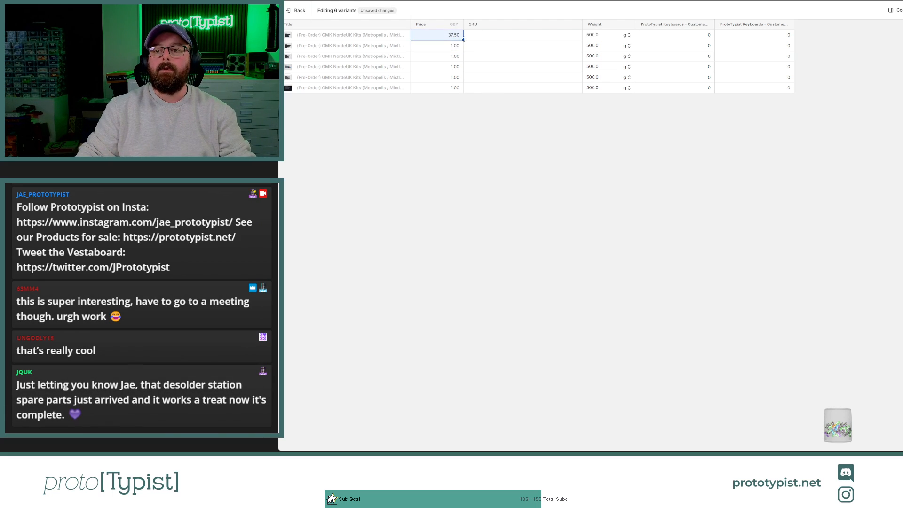
{"action": "left_click_drag", "start_coordinate": [459, 86], "coordinate": [459, 88]}
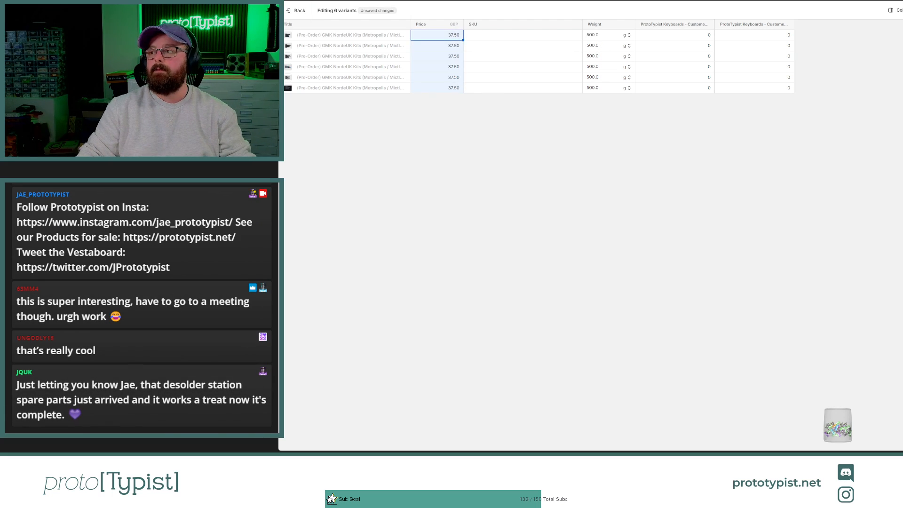
{"action": "left_click", "coordinate": [902, 11]}
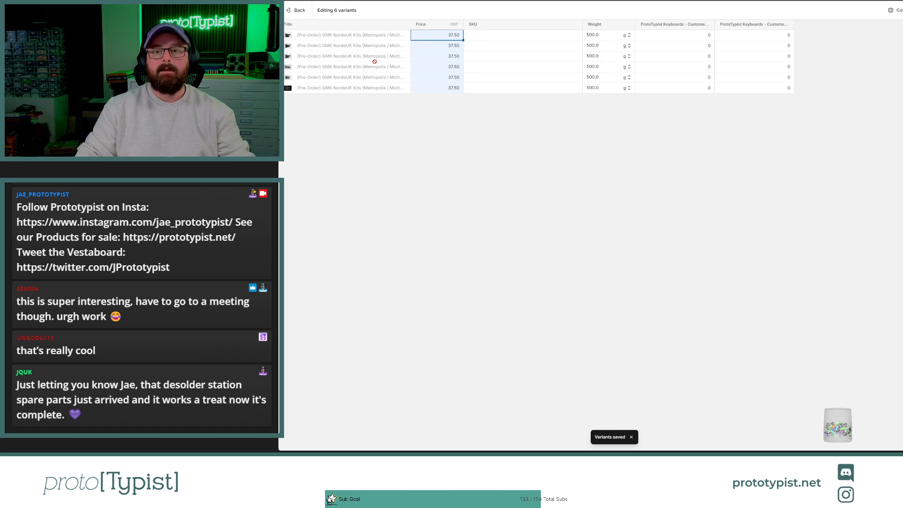
Step: Back in the price spreadsheet, restore the rounding formula in E9 from E10 and clear the USD retail price in B9
{"action": "left_click", "coordinate": [544, 1]}
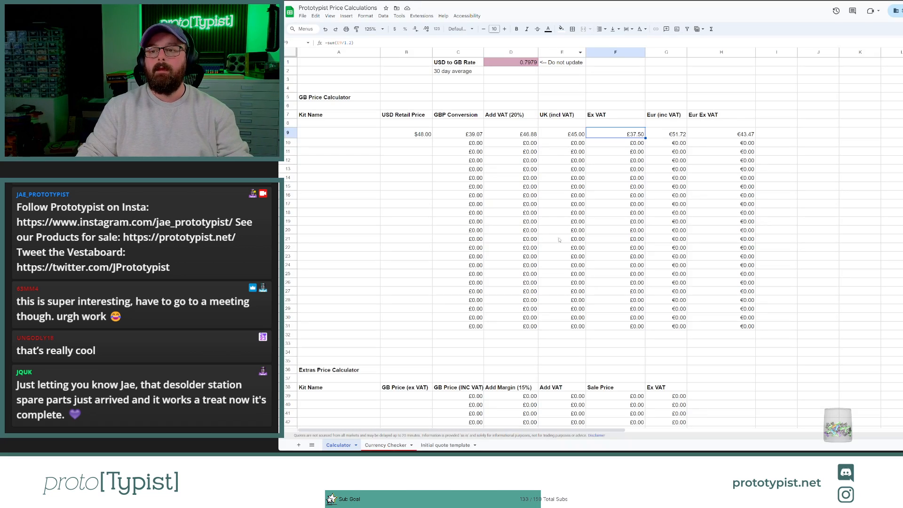
{"action": "left_click", "coordinate": [583, 144]}
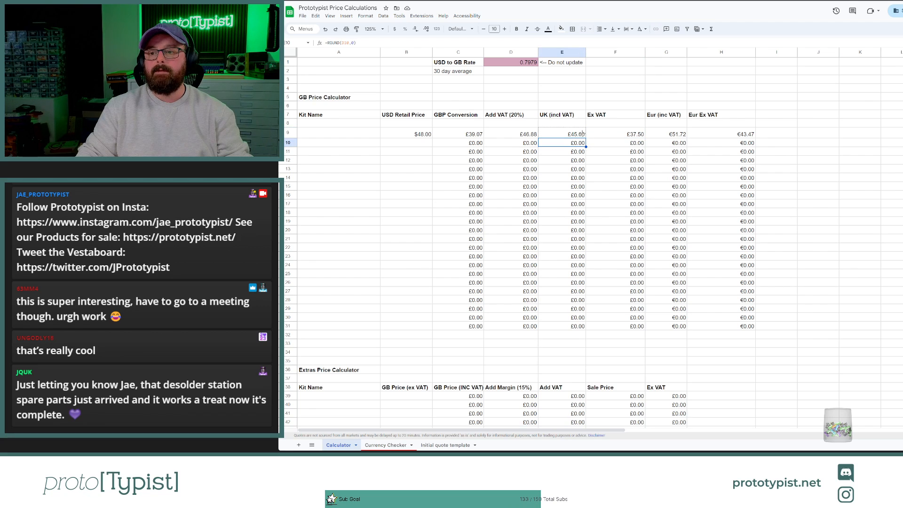
{"action": "left_click_drag", "start_coordinate": [582, 134], "coordinate": [582, 134]}
{"action": "left_click", "coordinate": [359, 177]}
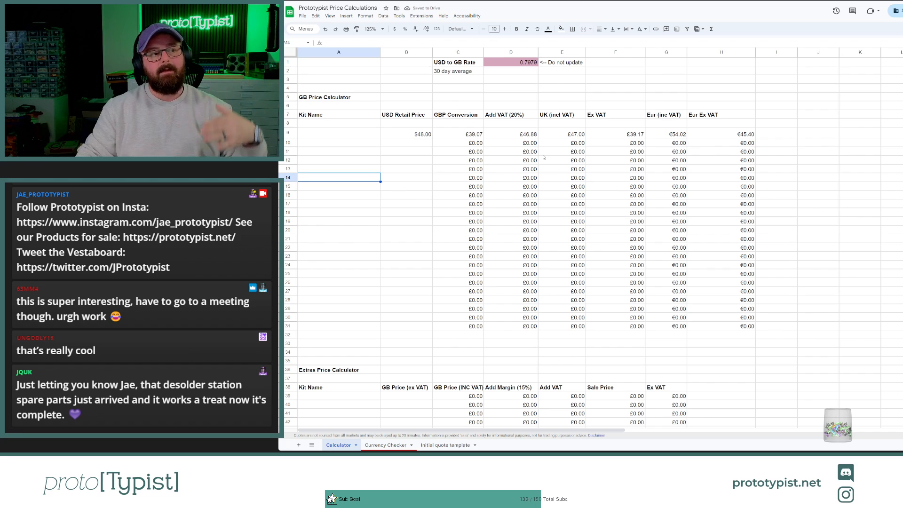
{"action": "left_click", "coordinate": [421, 135]}
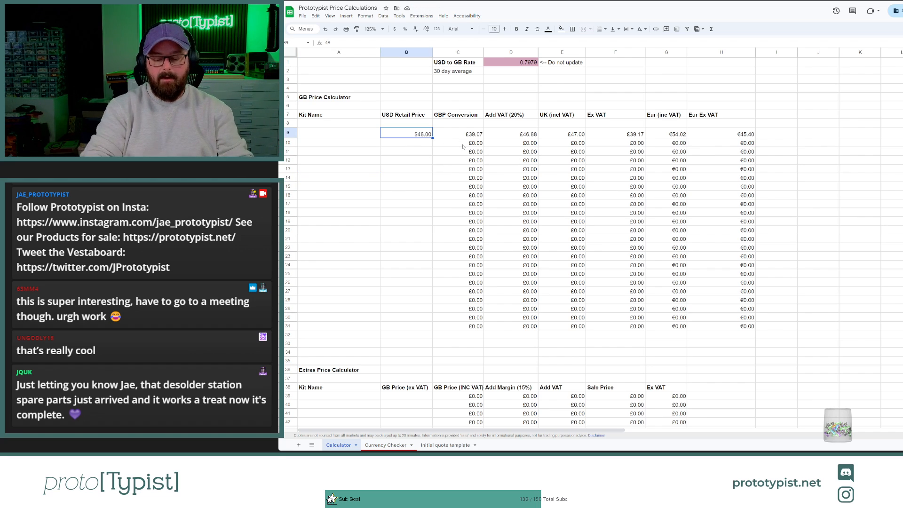
{"action": "key", "text": "Delete"}
{"action": "left_click", "coordinate": [420, 190]}
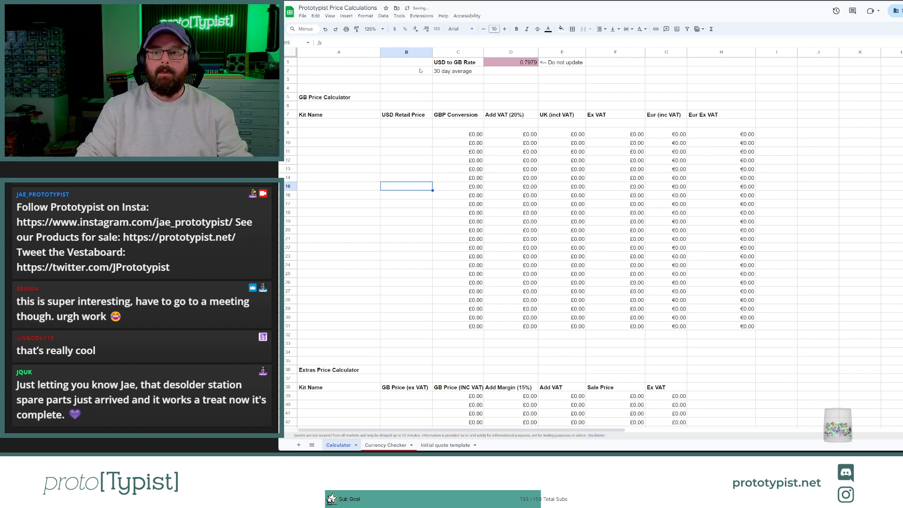
Step: Return to the Shopify product page, select all six variants and examine their bulk options for selling when out of stock
{"action": "left_click", "coordinate": [489, 1]}
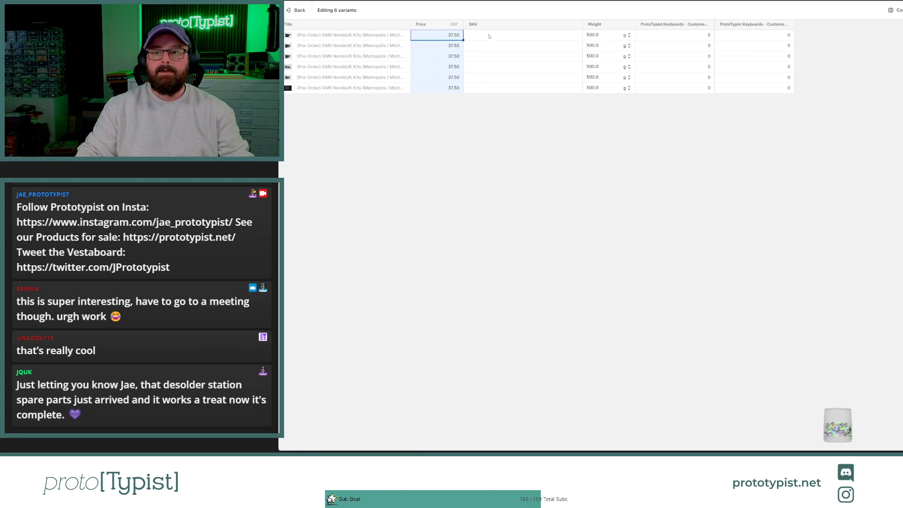
{"action": "left_click", "coordinate": [298, 10]}
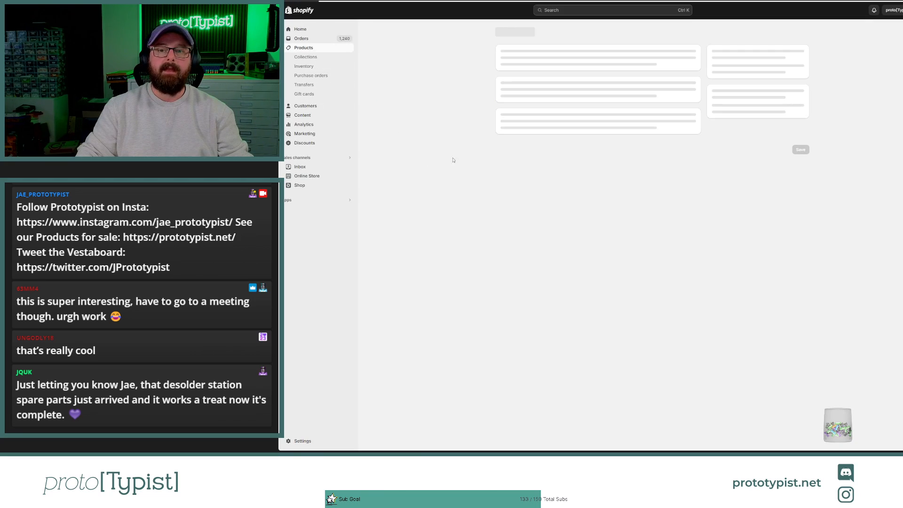
{"action": "scroll", "coordinate": [473, 206], "scroll_direction": "down", "scroll_amount": 3}
{"action": "scroll", "coordinate": [473, 206], "scroll_direction": "down", "scroll_amount": 4}
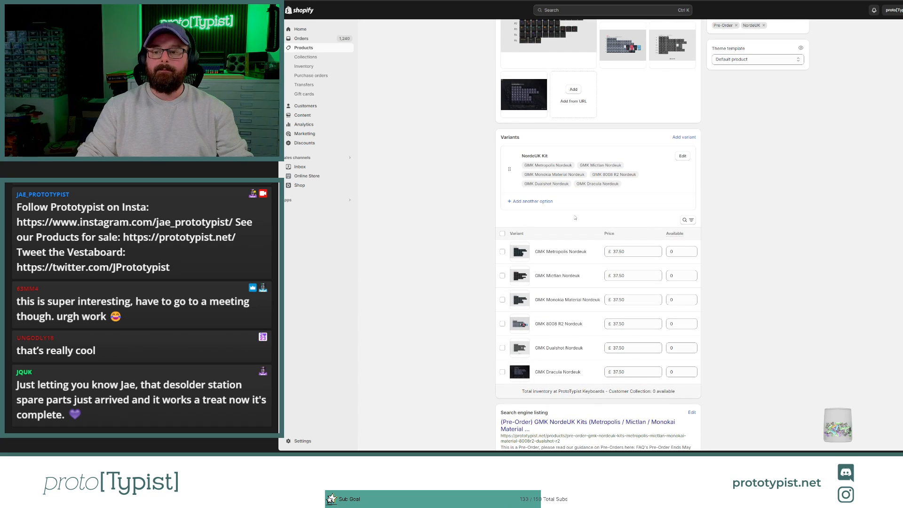
{"action": "scroll", "coordinate": [527, 320], "scroll_direction": "down", "scroll_amount": 1}
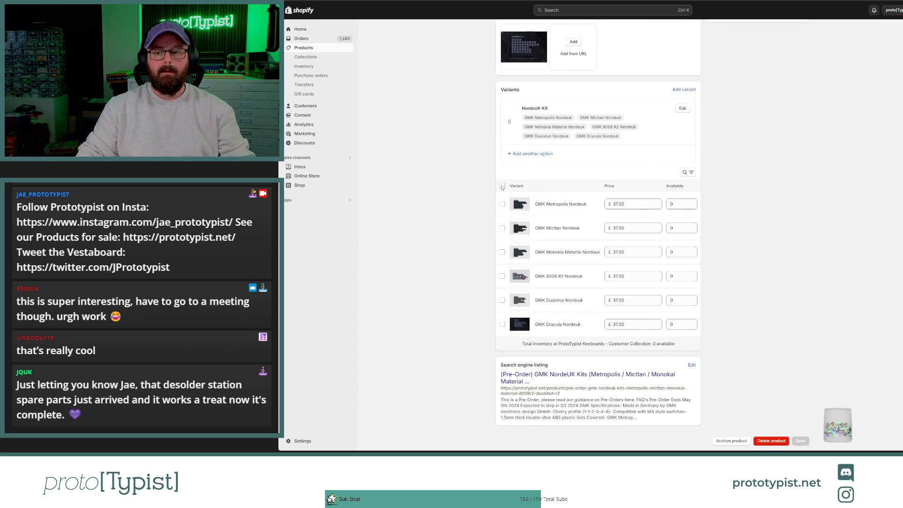
{"action": "left_click", "coordinate": [503, 186]}
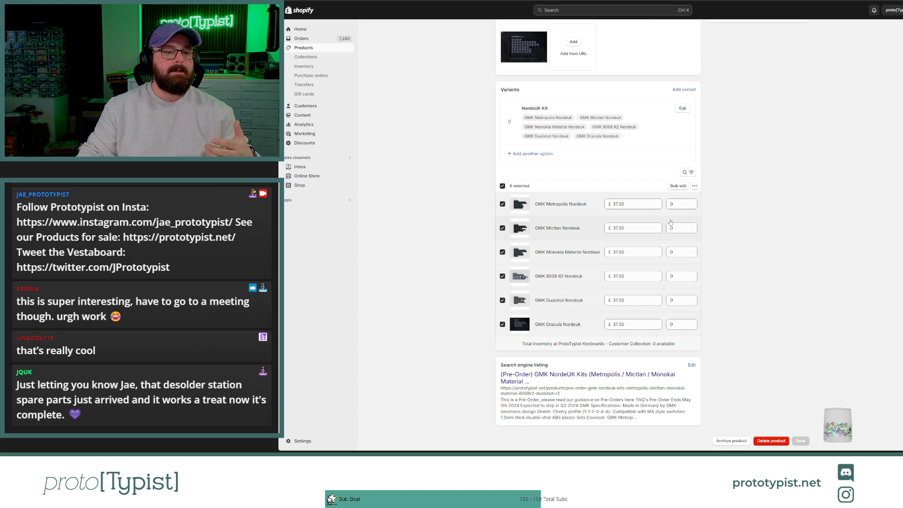
{"action": "left_click", "coordinate": [695, 187]}
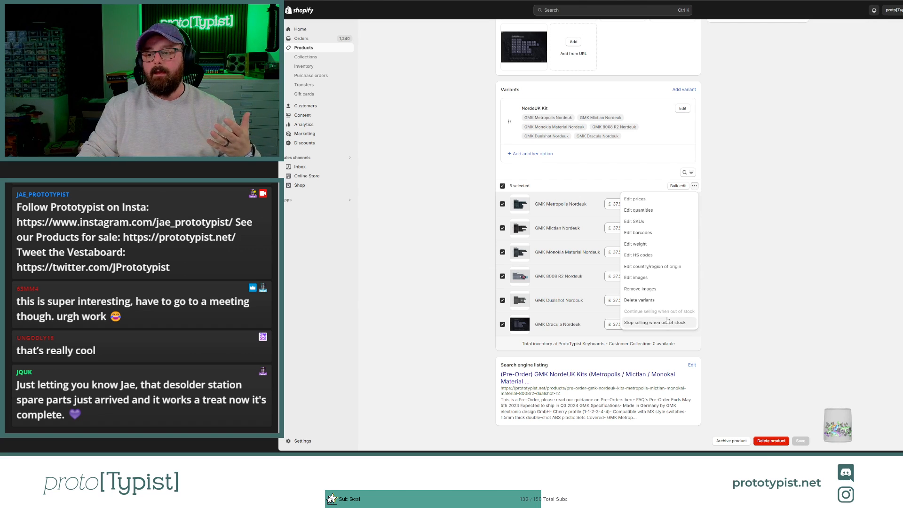
{"action": "left_click", "coordinate": [748, 300]}
Step: Open the (Group Buy) Amaterasu Deskmat product from the product list and examine its variants' available quantities
{"action": "scroll", "coordinate": [607, 153], "scroll_direction": "up", "scroll_amount": 10}
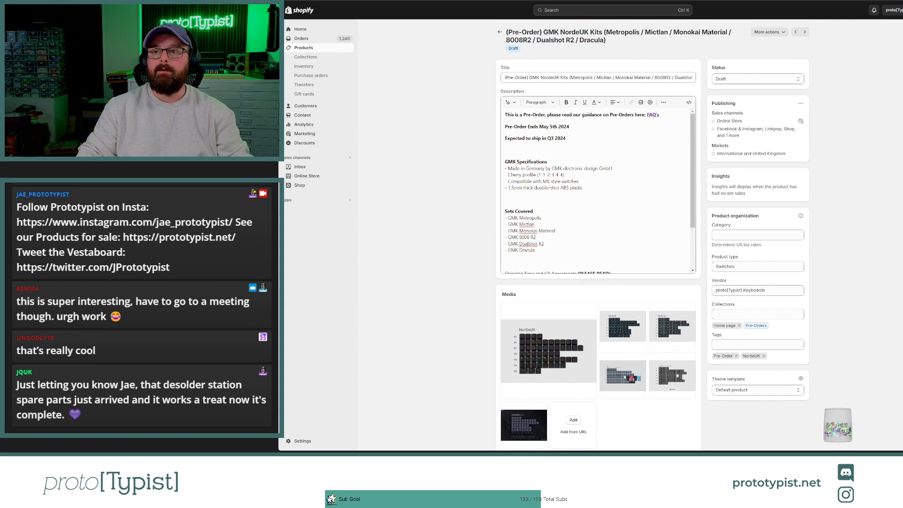
{"action": "left_click", "coordinate": [340, 48]}
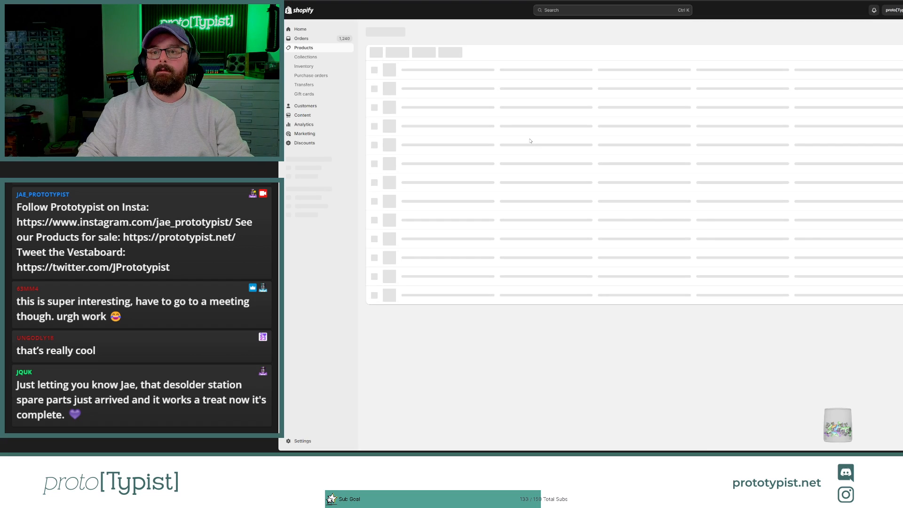
{"action": "scroll", "coordinate": [534, 141], "scroll_direction": "down", "scroll_amount": 2}
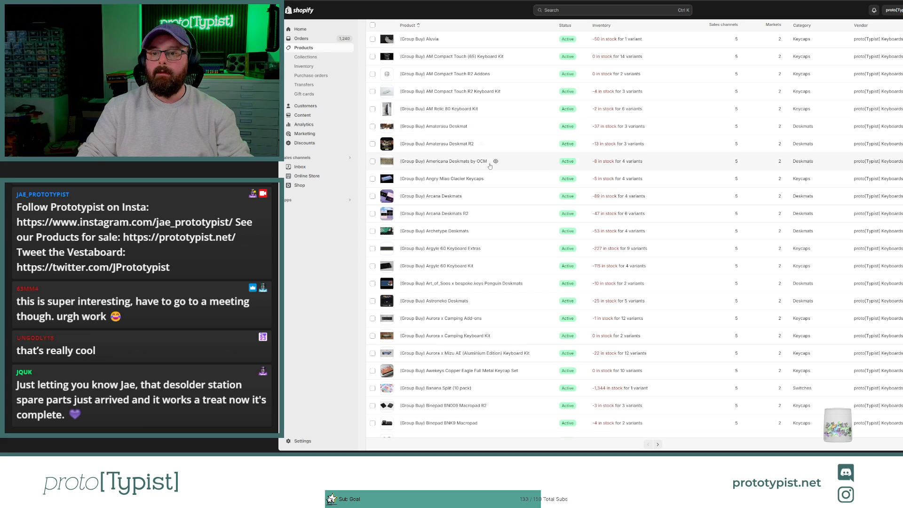
{"action": "left_click", "coordinate": [434, 127]}
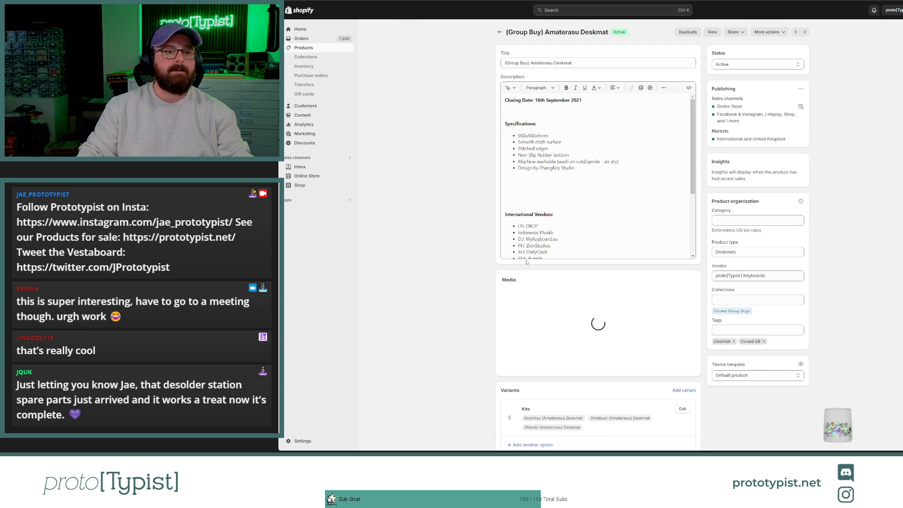
{"action": "scroll", "coordinate": [448, 227], "scroll_direction": "down", "scroll_amount": 6}
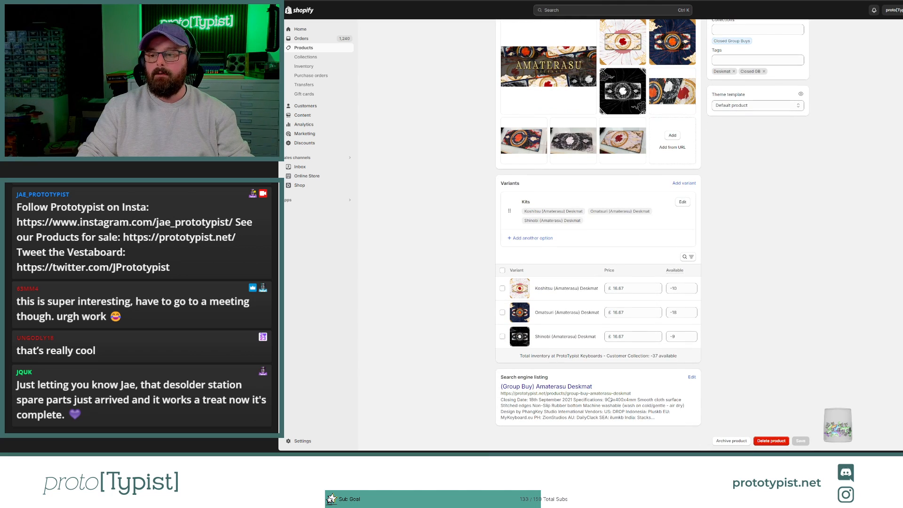
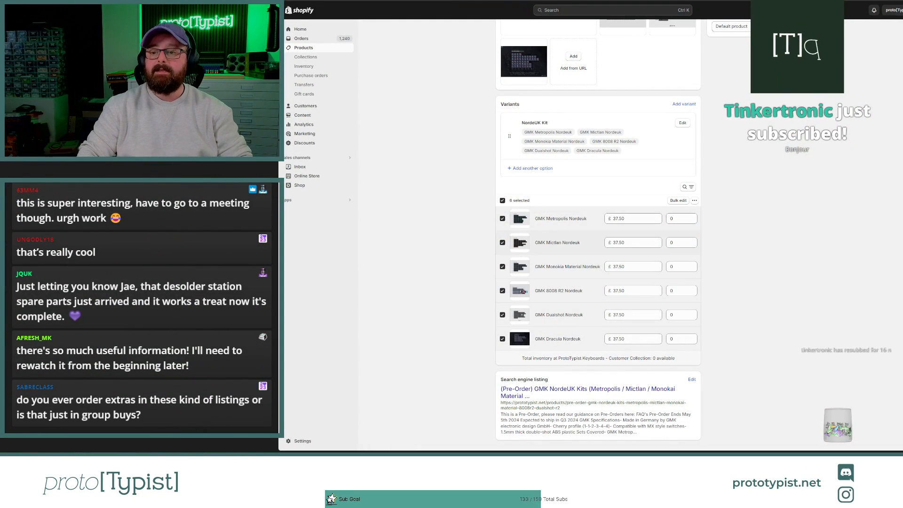
Step: Go back to the (Pre-Order) GMK NordeUK Kits product and open its online store preview
{"action": "scroll", "coordinate": [598, 235], "scroll_direction": "up", "scroll_amount": 1}
{"action": "scroll", "coordinate": [597, 235], "scroll_direction": "up", "scroll_amount": 8}
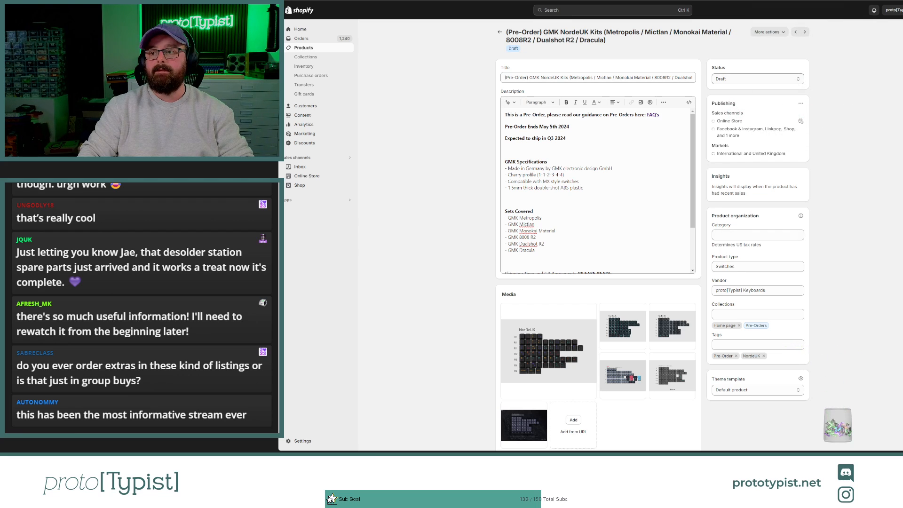
{"action": "left_click", "coordinate": [734, 80]}
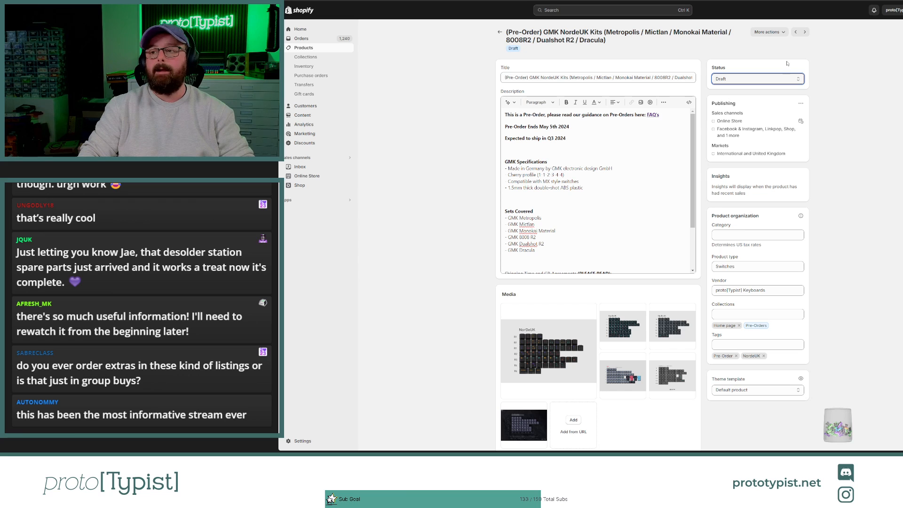
{"action": "left_click", "coordinate": [766, 32]}
{"action": "left_click", "coordinate": [764, 58]}
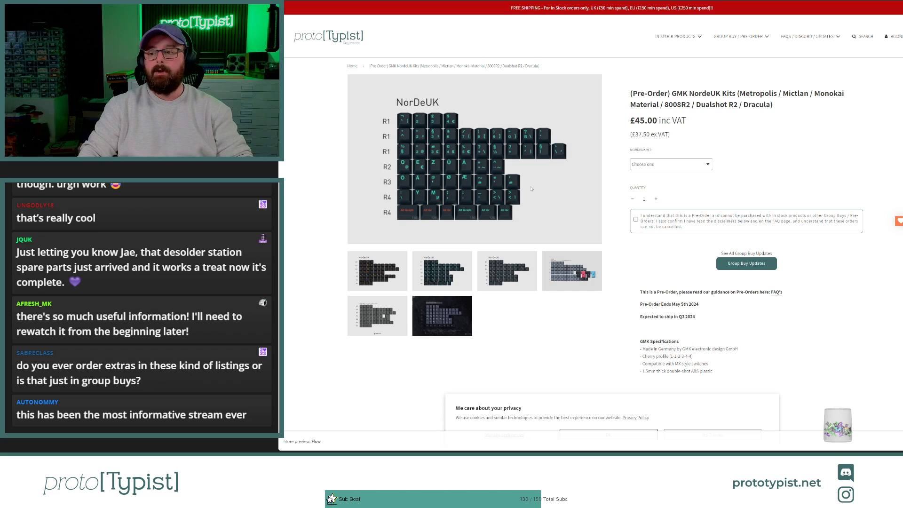
Step: Dismiss the storefront's cookie notice and review the description's GMK specifications, covered sets and shipping agreement
{"action": "scroll", "coordinate": [530, 189], "scroll_direction": "down", "scroll_amount": 2}
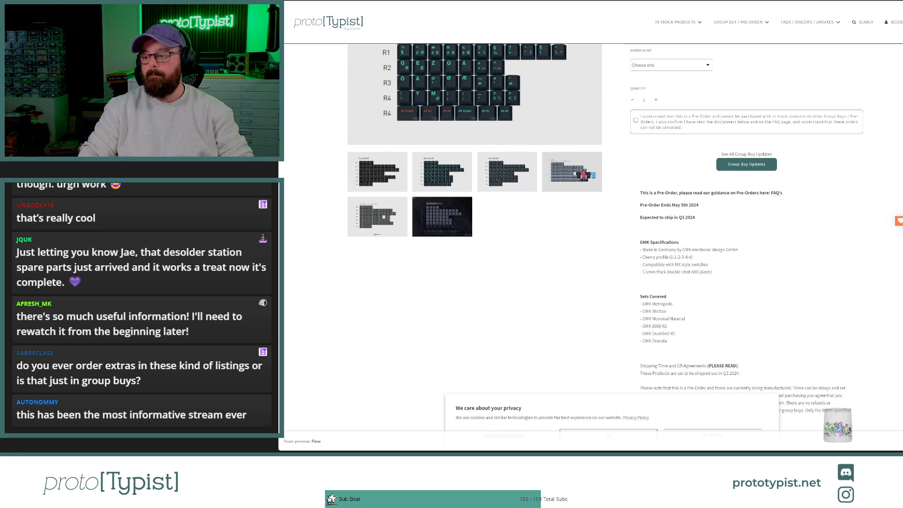
{"action": "left_click", "coordinate": [628, 435]}
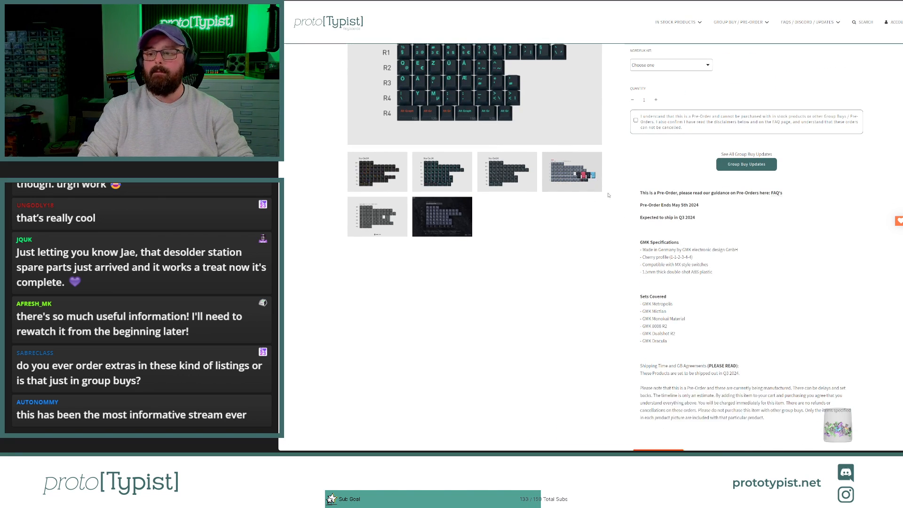
{"action": "scroll", "coordinate": [628, 232], "scroll_direction": "up", "scroll_amount": 1}
{"action": "scroll", "coordinate": [628, 232], "scroll_direction": "up", "scroll_amount": 2}
{"action": "scroll", "coordinate": [628, 232], "scroll_direction": "down", "scroll_amount": 4}
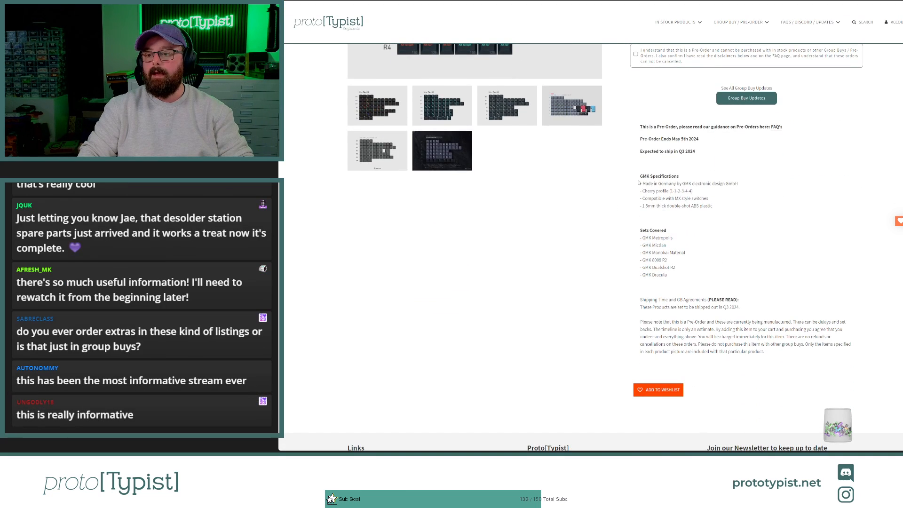
{"action": "left_click_drag", "start_coordinate": [639, 183], "coordinate": [764, 356]}
{"action": "scroll", "coordinate": [766, 350], "scroll_direction": "up", "scroll_amount": 3}
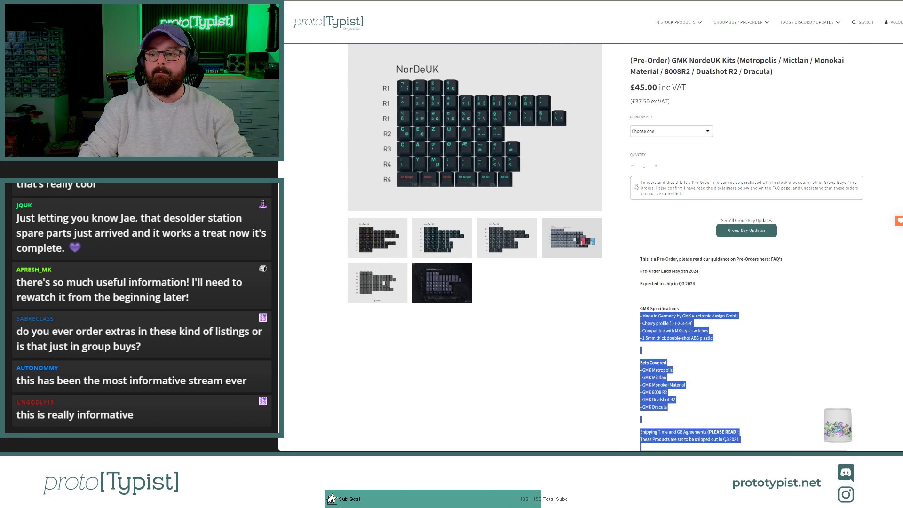
Step: Accept the pre-order agreement and switch between the Metropolis, Monokia Material, 8008 R2 and Mictlan kit variants to check their images
{"action": "left_click", "coordinate": [636, 187]}
{"action": "left_click", "coordinate": [635, 187]}
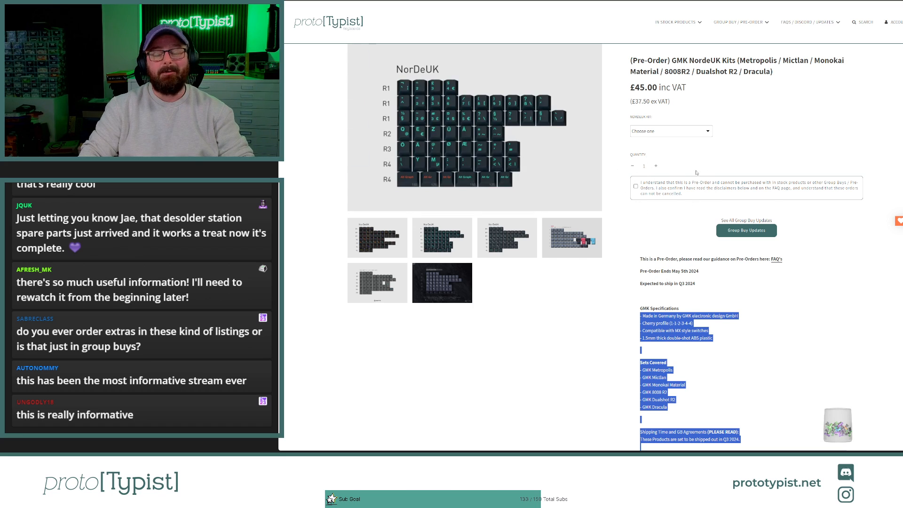
{"action": "left_click", "coordinate": [668, 188]}
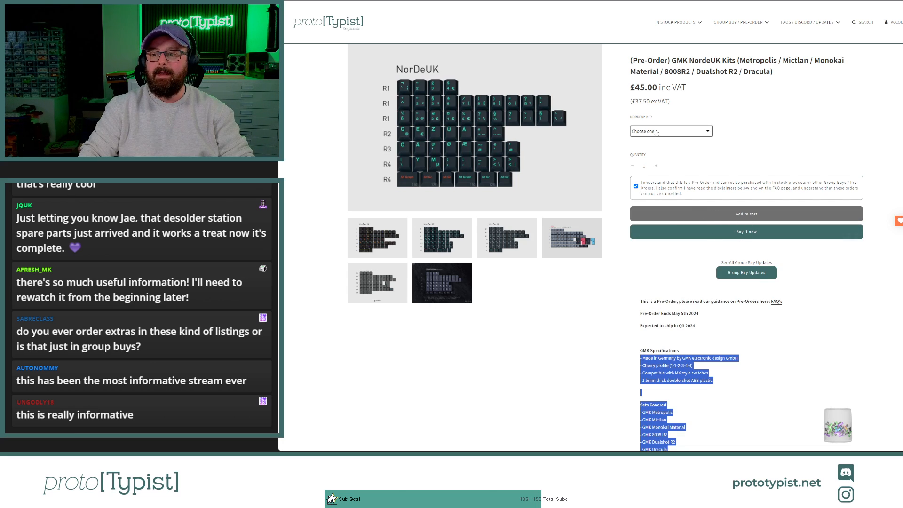
{"action": "left_click", "coordinate": [655, 149]}
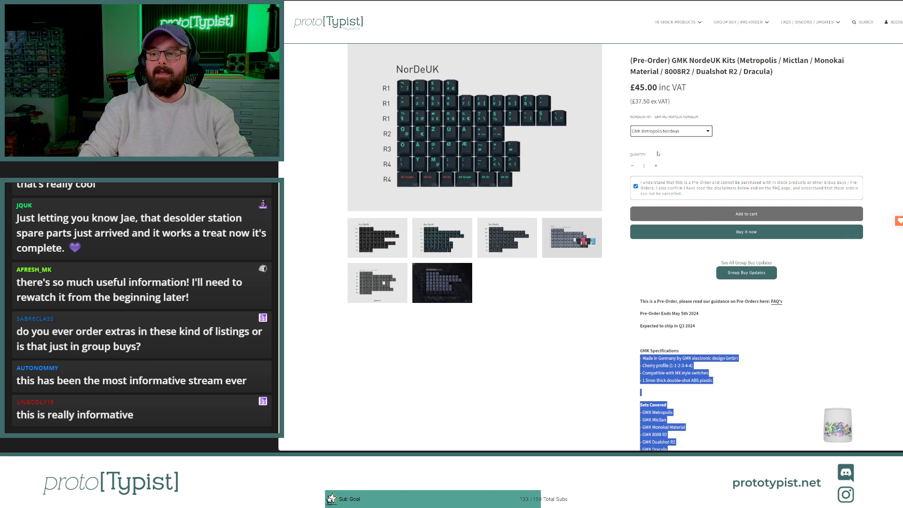
{"action": "left_click", "coordinate": [658, 154]}
{"action": "left_click", "coordinate": [659, 161]}
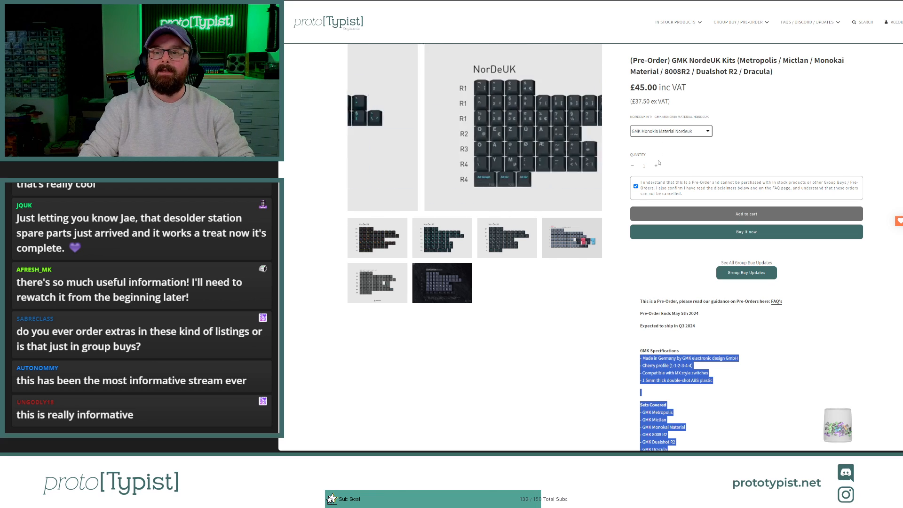
{"action": "left_click", "coordinate": [663, 165]}
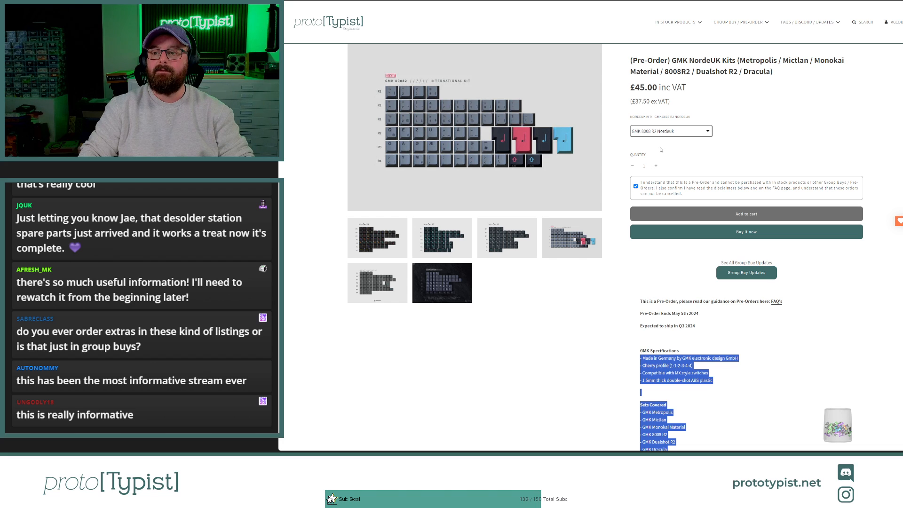
{"action": "left_click", "coordinate": [657, 154]}
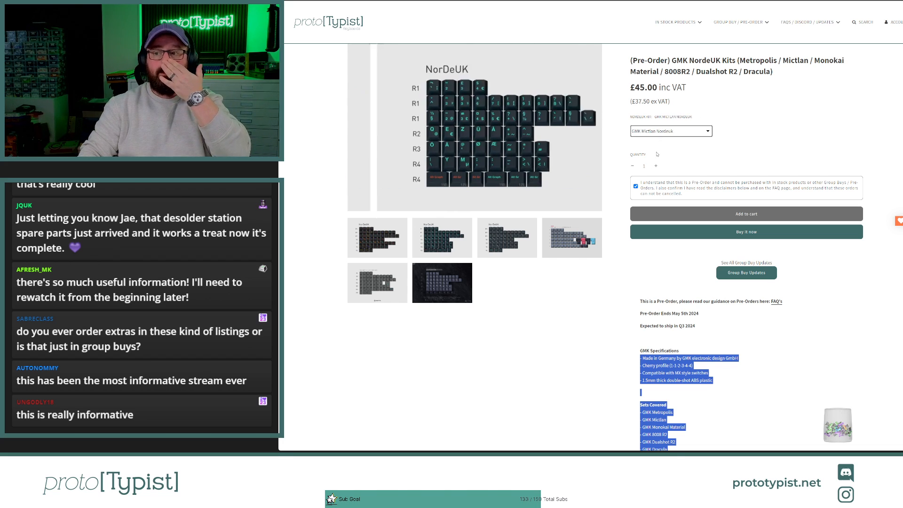
Step: Return to the product's admin page and reorder the media so the teal-legend NordeUK image comes first
{"action": "key", "text": "ctrl+shift+Tab"}
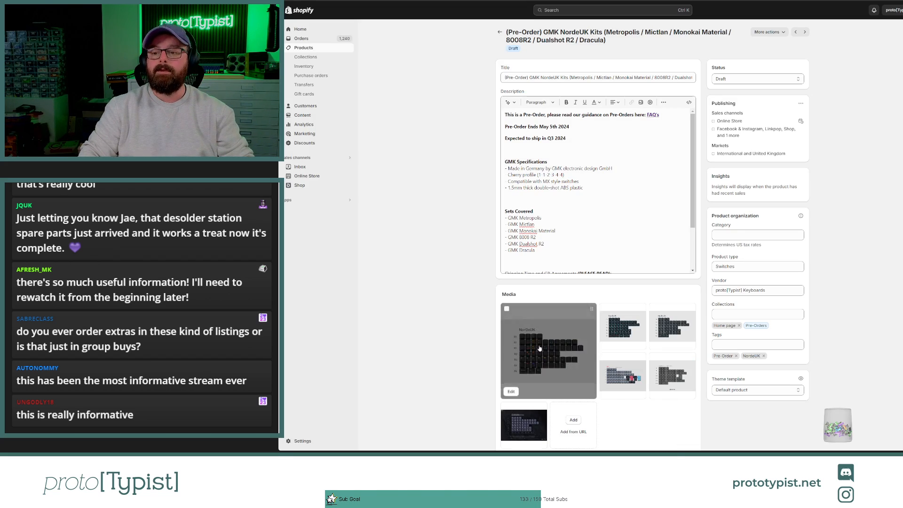
{"action": "scroll", "coordinate": [540, 348], "scroll_direction": "down", "scroll_amount": 3}
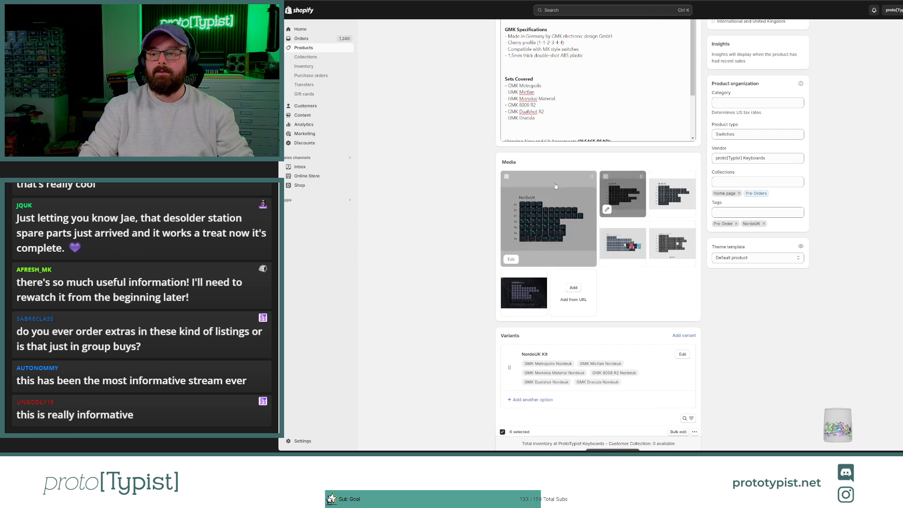
{"action": "scroll", "coordinate": [565, 201], "scroll_direction": "up", "scroll_amount": 3}
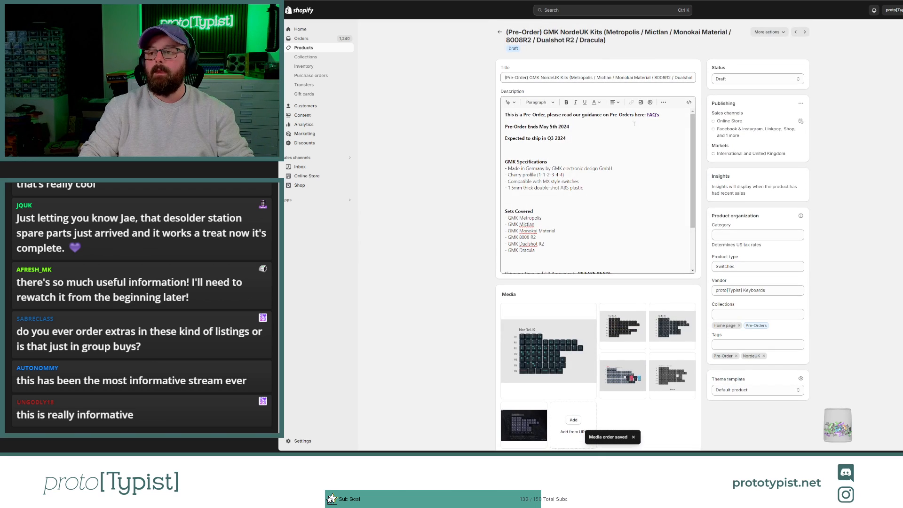
Step: Check the VAT-inclusive price on the storefront preview, then consult the Prototypist Price Calculations spreadsheet
{"action": "key", "text": "ctrl+Tab"}
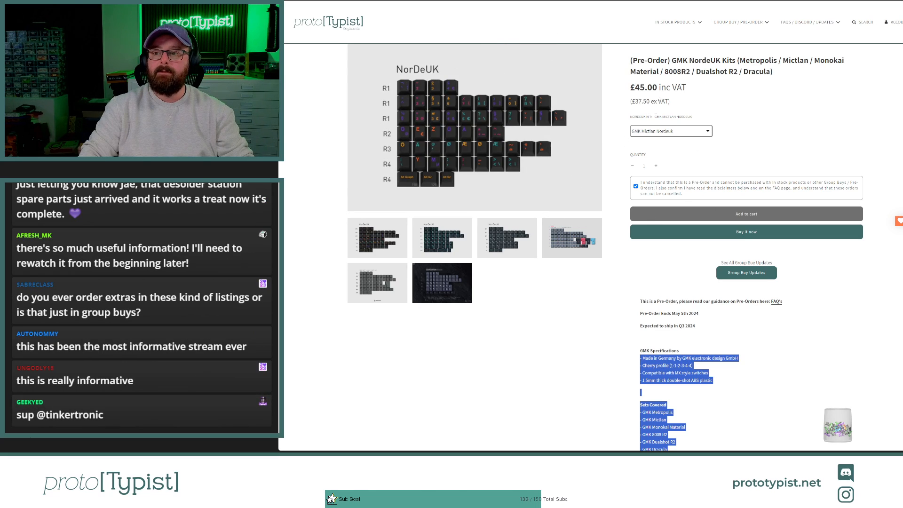
{"action": "left_click_drag", "start_coordinate": [633, 101], "coordinate": [683, 87]}
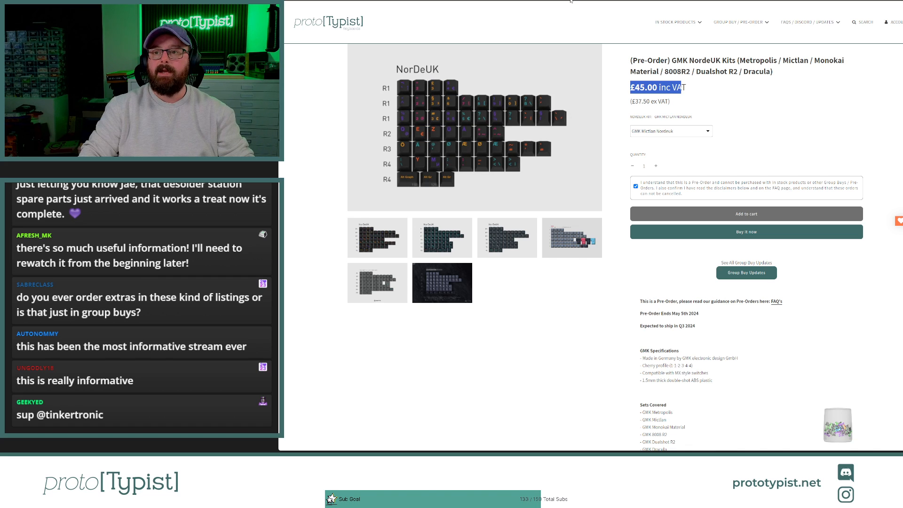
{"action": "key", "text": "ctrl+Tab"}
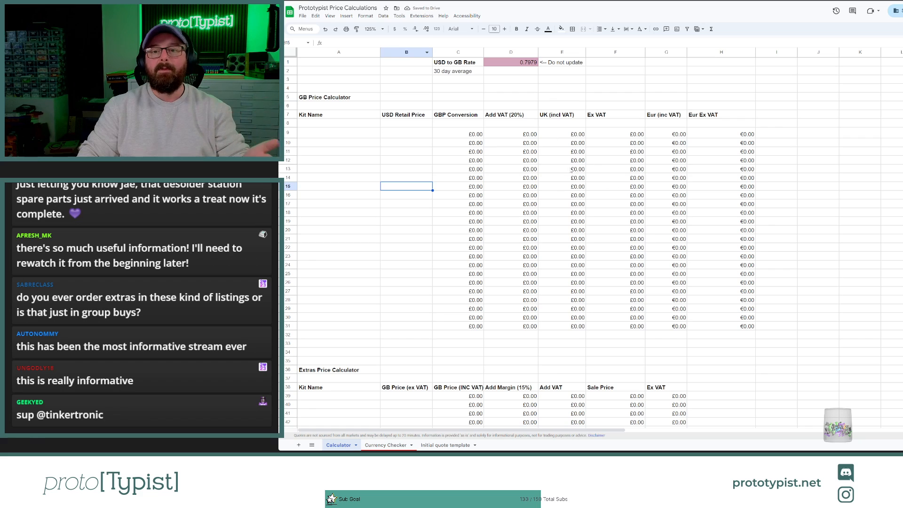
Step: Return to the Shopify product page and review the pre-order guidance, end date and expected shipping lines in the description
{"action": "left_click", "coordinate": [437, 0]}
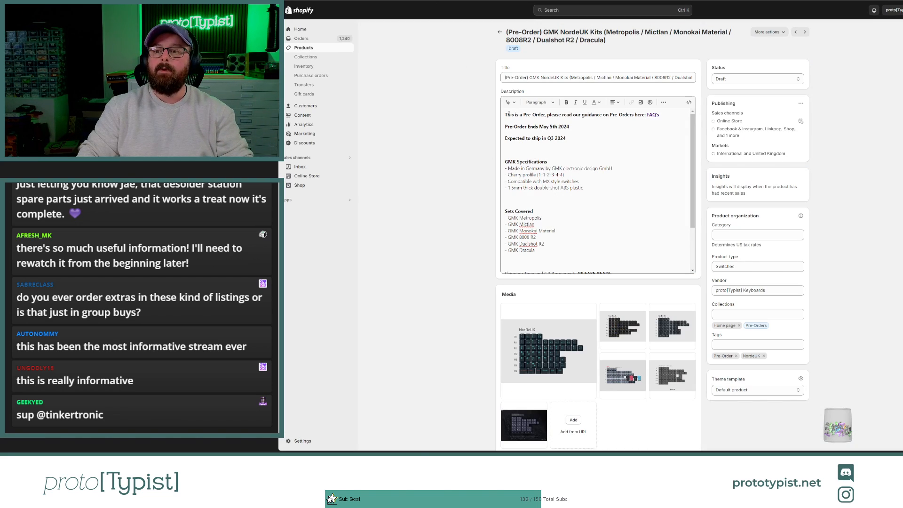
{"action": "left_click_drag", "start_coordinate": [510, 115], "coordinate": [600, 115]}
{"action": "left_click", "coordinate": [641, 127]}
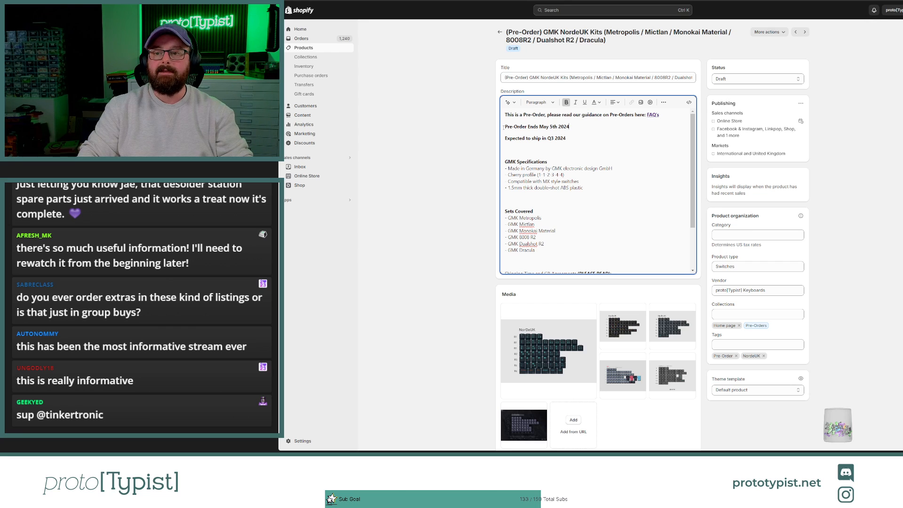
{"action": "left_click_drag", "start_coordinate": [570, 127], "coordinate": [504, 139]}
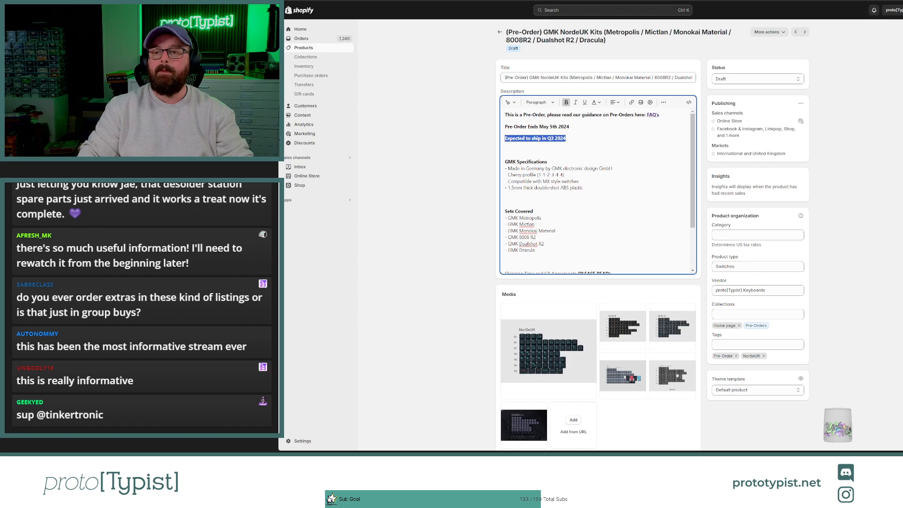
Step: Review the pre-order notice and the rest of the description on the storefront preview, down to the footer
{"action": "left_click", "coordinate": [508, 1]}
{"action": "scroll", "coordinate": [668, 246], "scroll_direction": "down", "scroll_amount": 3}
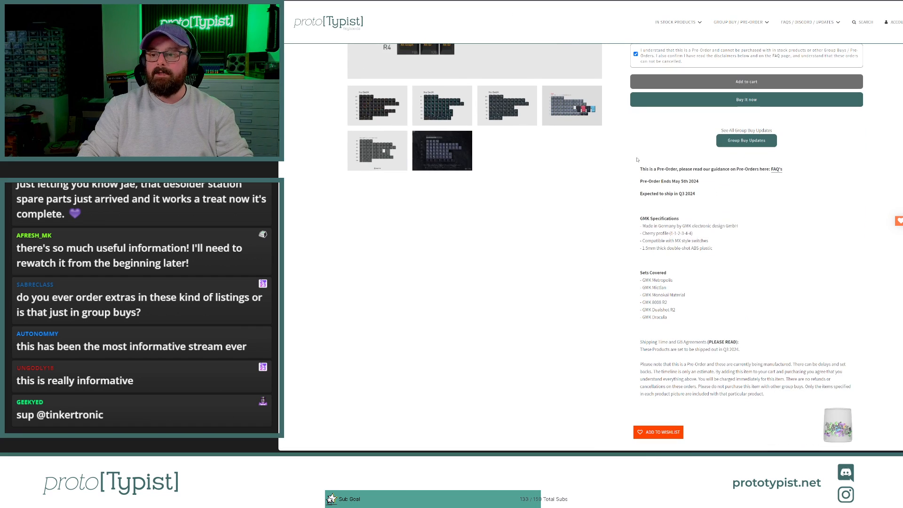
{"action": "left_click_drag", "start_coordinate": [637, 163], "coordinate": [785, 201]}
{"action": "left_click", "coordinate": [781, 198]}
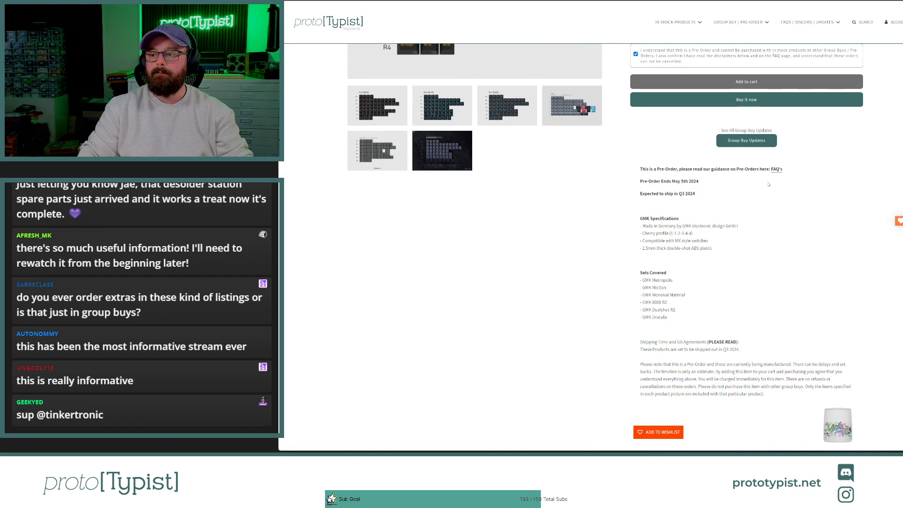
{"action": "scroll", "coordinate": [694, 252], "scroll_direction": "down", "scroll_amount": 3}
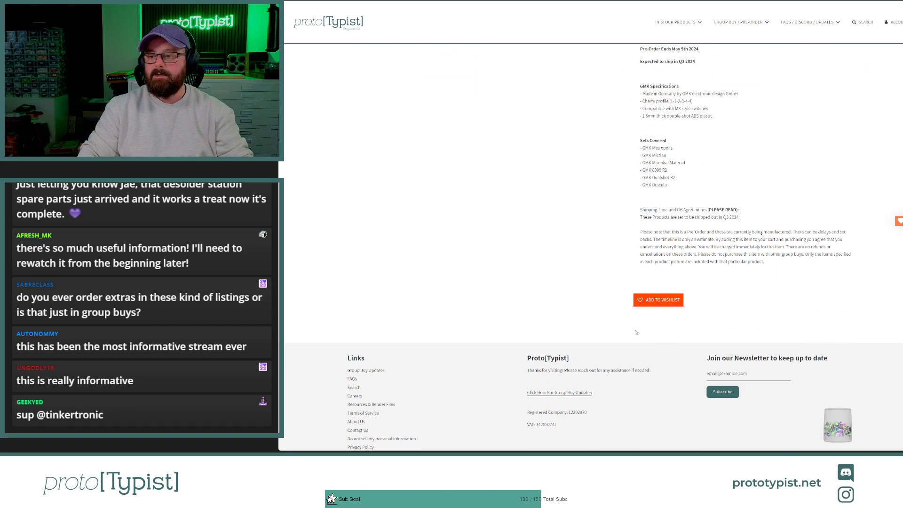
{"action": "scroll", "coordinate": [651, 278], "scroll_direction": "up", "scroll_amount": 7}
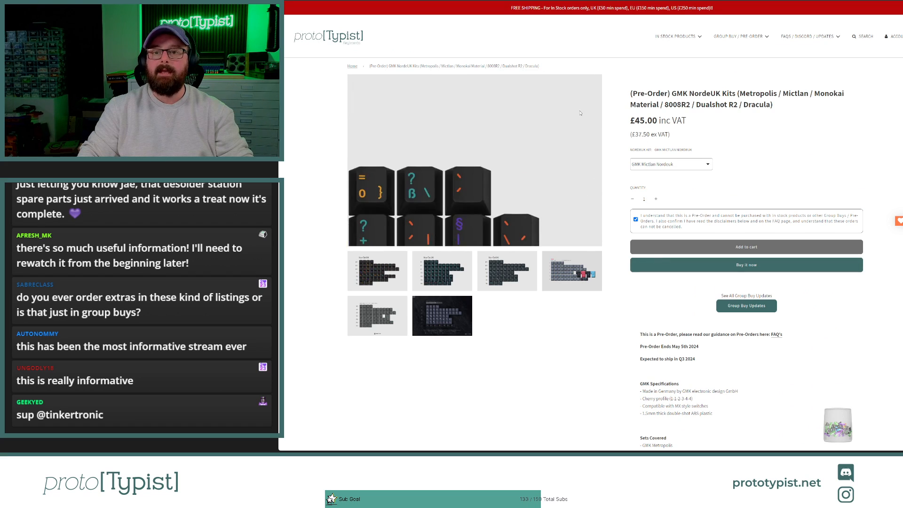
Step: Back on the product's admin page, change the product status from Draft to Active
{"action": "key", "text": "alt+Tab"}
{"action": "left_click", "coordinate": [727, 81]}
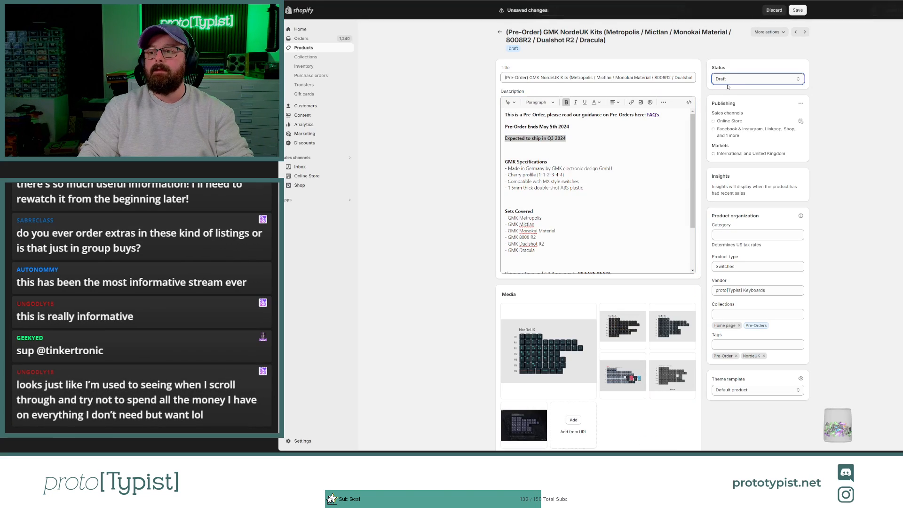
{"action": "left_click", "coordinate": [727, 90]}
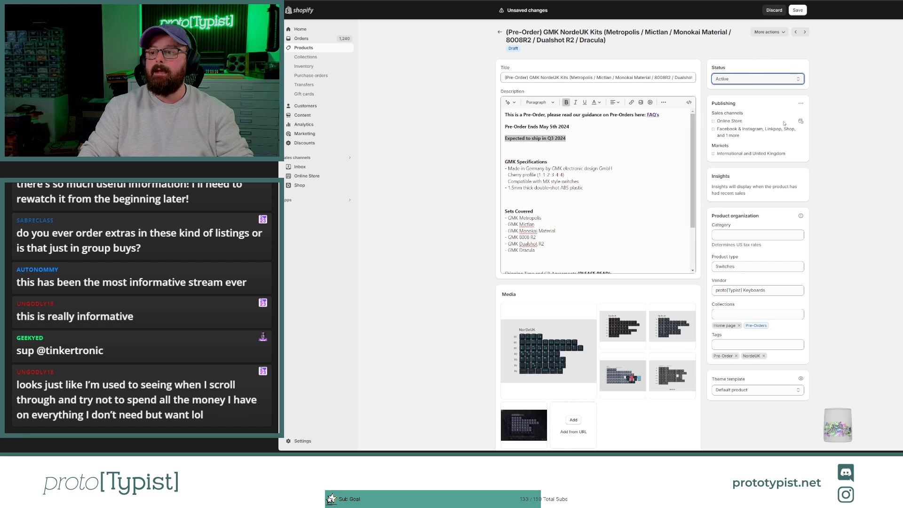
Step: Exclude the product from the Shop sales channel and save the product
{"action": "left_click", "coordinate": [800, 104]}
{"action": "left_click", "coordinate": [775, 119]}
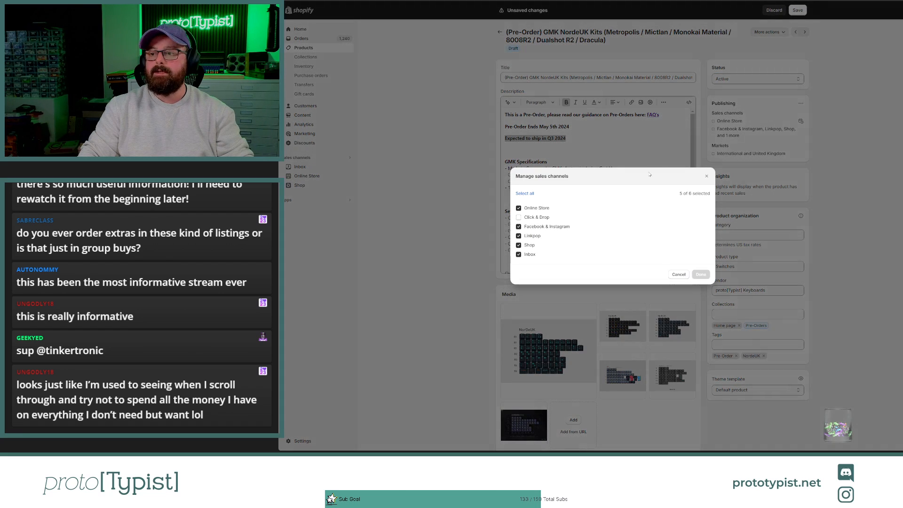
{"action": "left_click", "coordinate": [519, 245]}
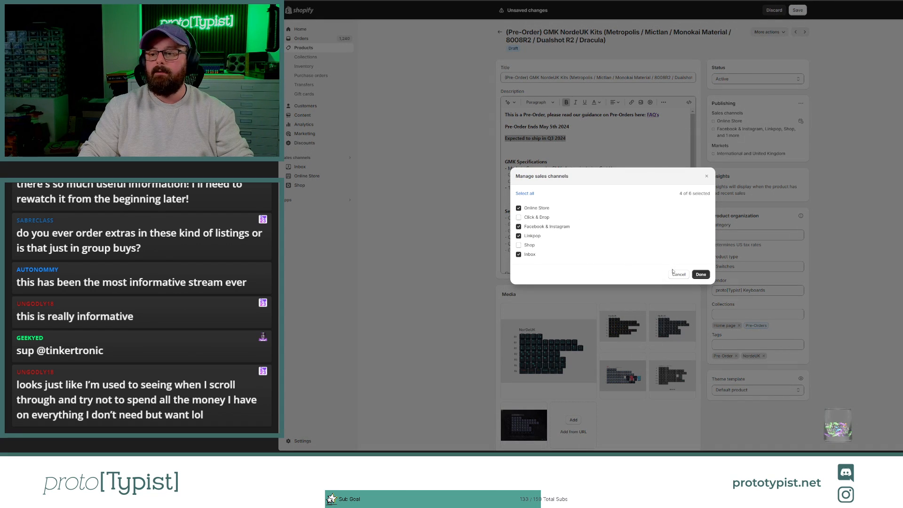
{"action": "left_click", "coordinate": [701, 274]}
{"action": "left_click", "coordinate": [798, 9]}
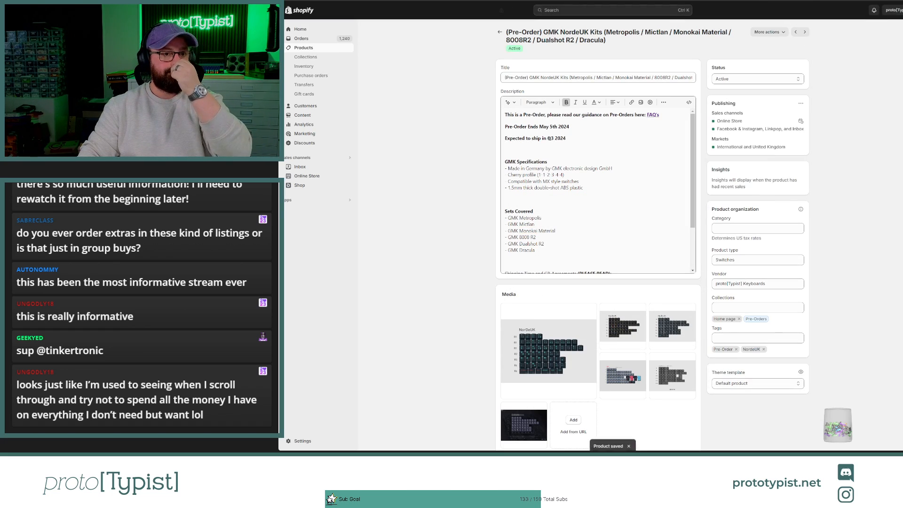
Step: Shorten the search engine listing's page title to "(Pre-Order) GMK NordeUK Kits" by removing the bracketed list of sets
{"action": "scroll", "coordinate": [682, 370], "scroll_direction": "down", "scroll_amount": 8}
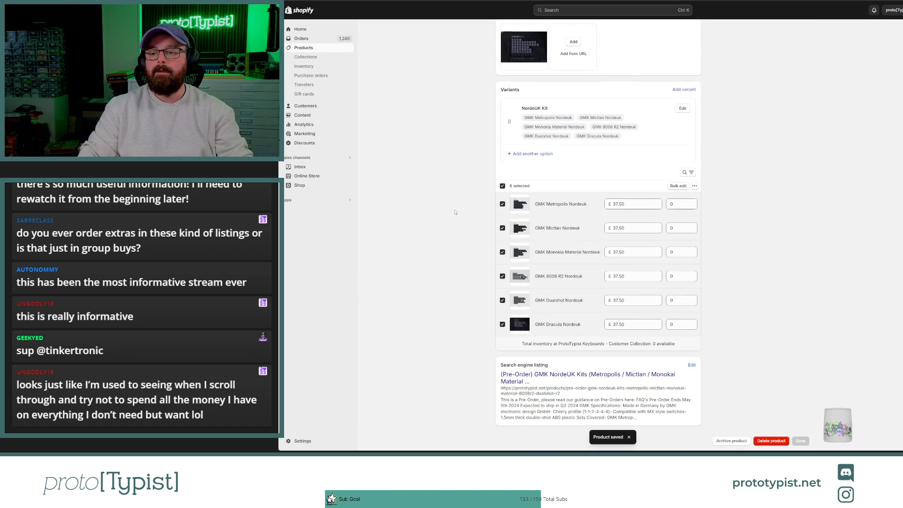
{"action": "left_click", "coordinate": [692, 365]}
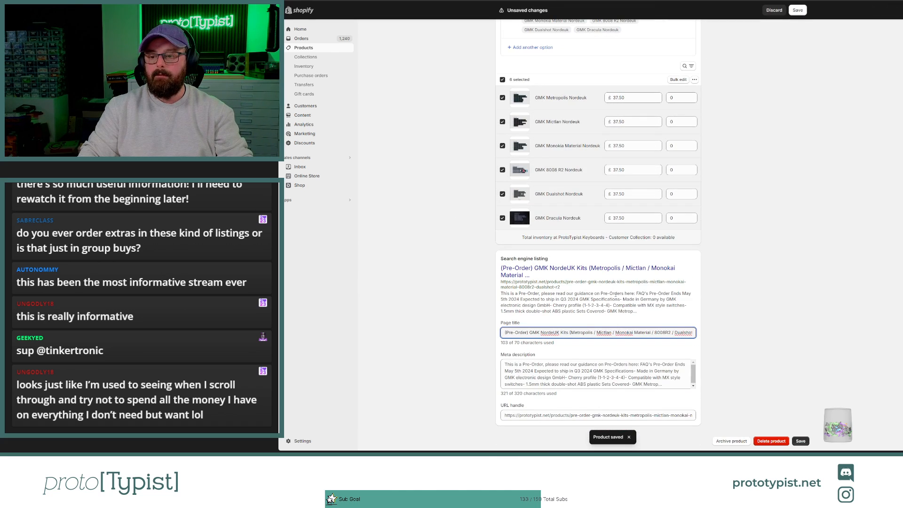
{"action": "left_click_drag", "start_coordinate": [569, 330], "coordinate": [717, 333]}
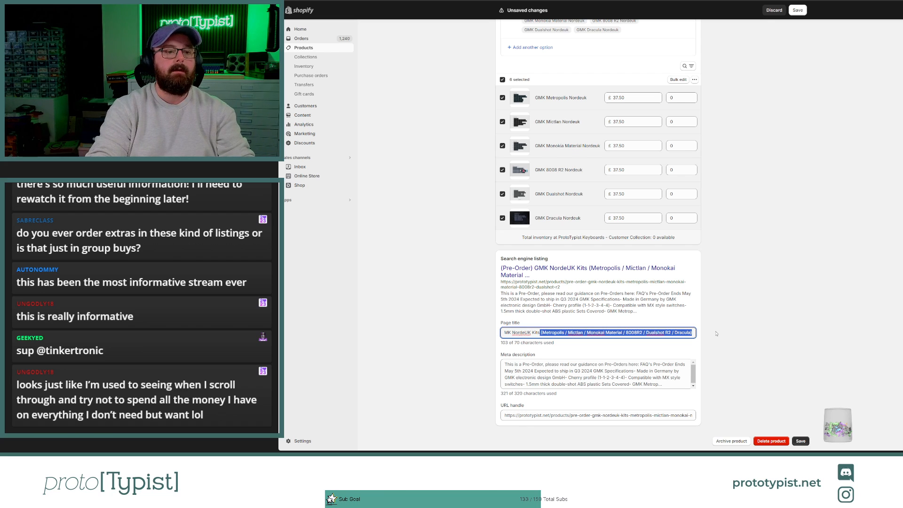
{"action": "key", "text": "BackSpace"}
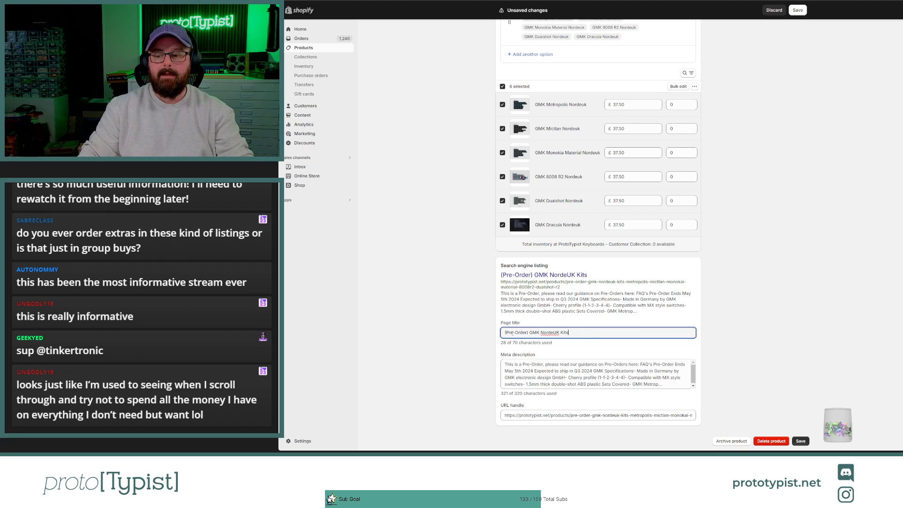
Step: Undo the page title change, shorten the URL handle to "pre-order-gmk-nordeuk-kits" with a redirect from the old one, and save the product
{"action": "key", "text": "ctrl+z"}
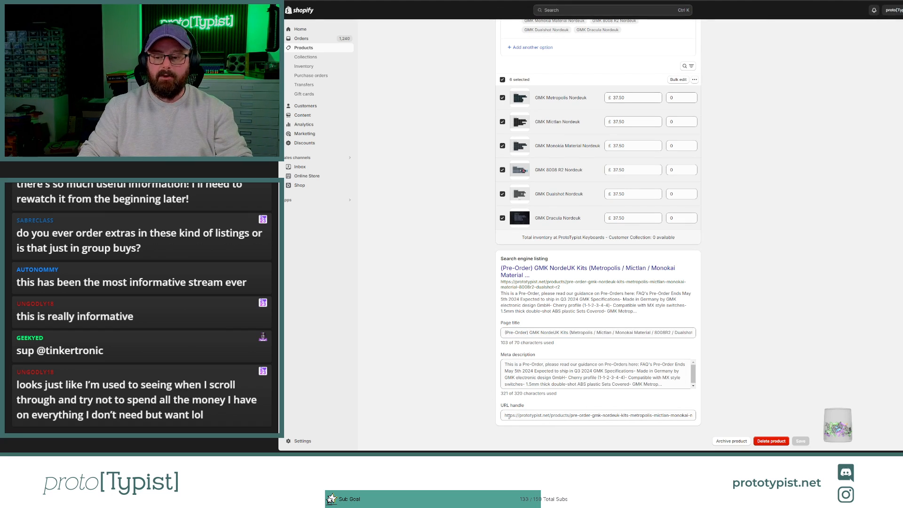
{"action": "left_click", "coordinate": [585, 417]}
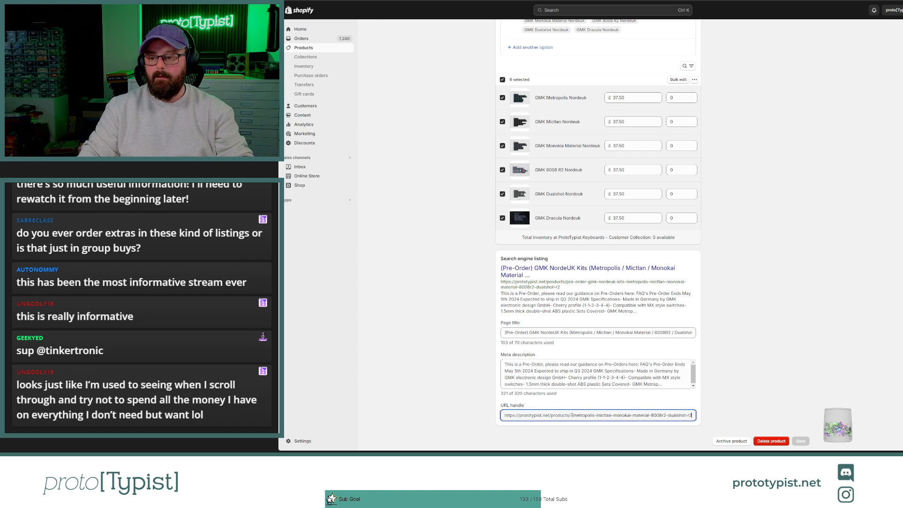
{"action": "key", "text": "Home"}
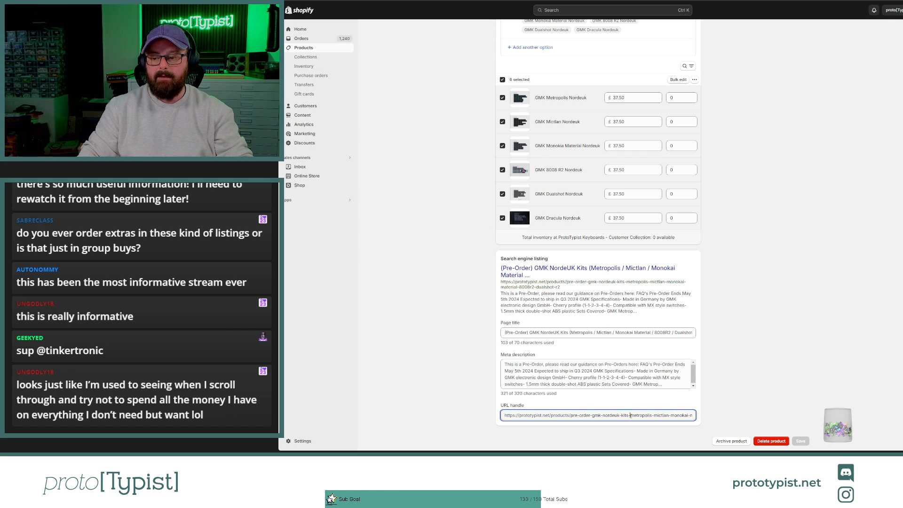
{"action": "left_click_drag", "start_coordinate": [626, 415], "coordinate": [752, 420]}
{"action": "key", "text": "BackSpace"}
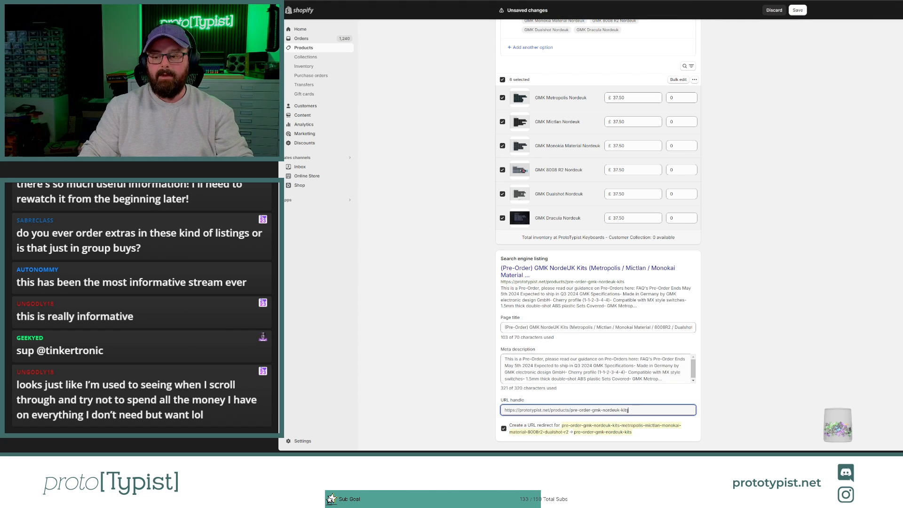
{"action": "left_click_drag", "start_coordinate": [628, 409], "coordinate": [521, 410]}
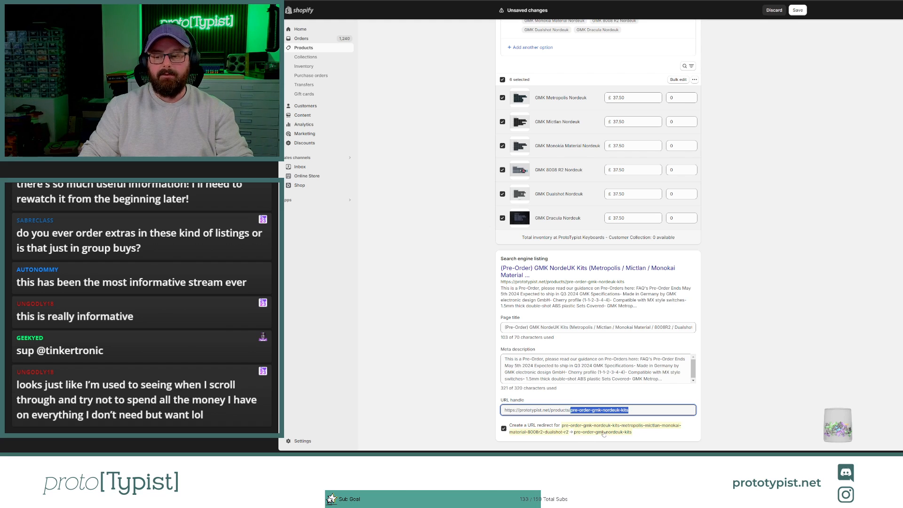
{"action": "left_click", "coordinate": [798, 10]}
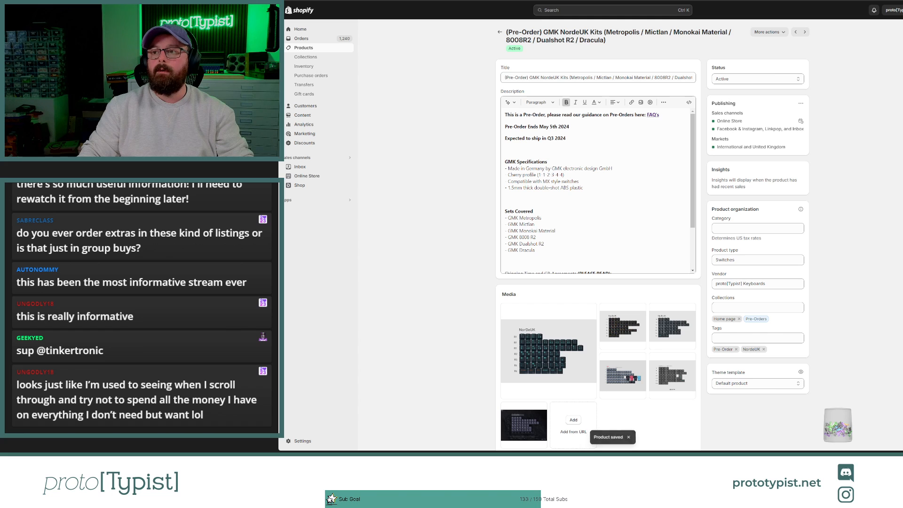
Step: Open the proto[Typist] storefront in a new browser tab and go to its Pre-Orders collection
{"action": "key", "text": "ctrl+t"}
{"action": "left_click", "coordinate": [632, 136]}
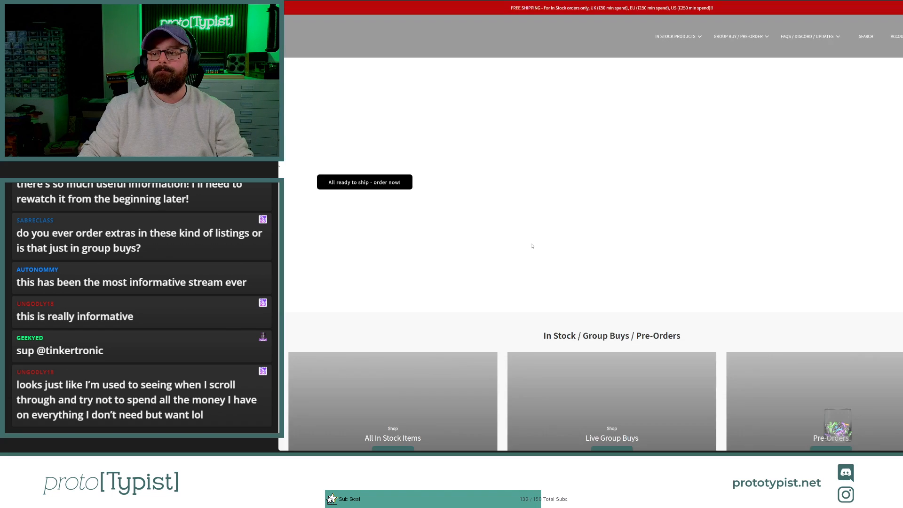
{"action": "scroll", "coordinate": [460, 220], "scroll_direction": "down", "scroll_amount": 5}
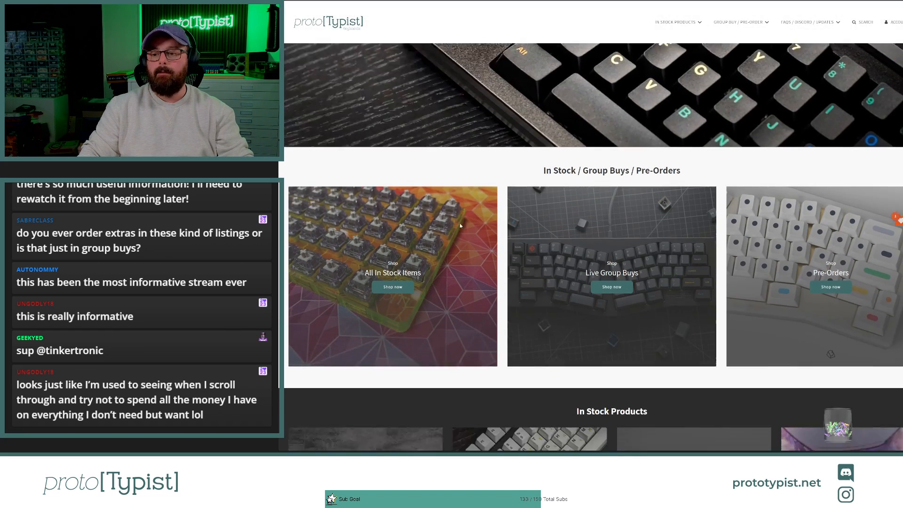
{"action": "left_click", "coordinate": [831, 196]}
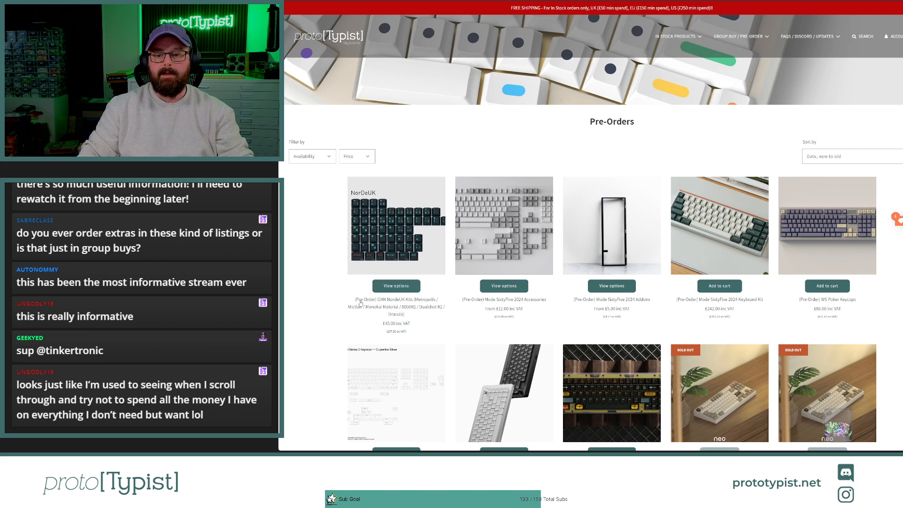
Step: Open the GMK NordeUK Kits product page from the Pre-Orders collection, going back to the collection if the page is not found
{"action": "left_click", "coordinate": [395, 287]}
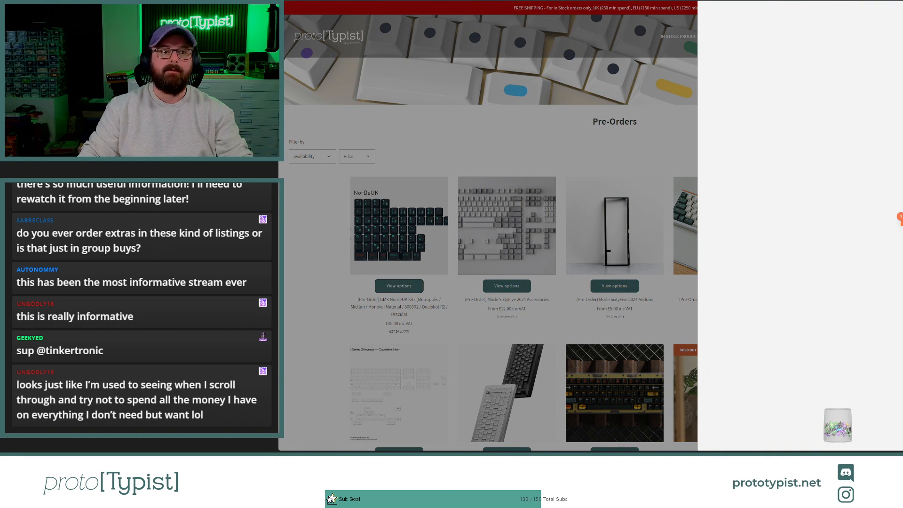
{"action": "left_click", "coordinate": [584, 235]}
{"action": "left_click", "coordinate": [399, 230]}
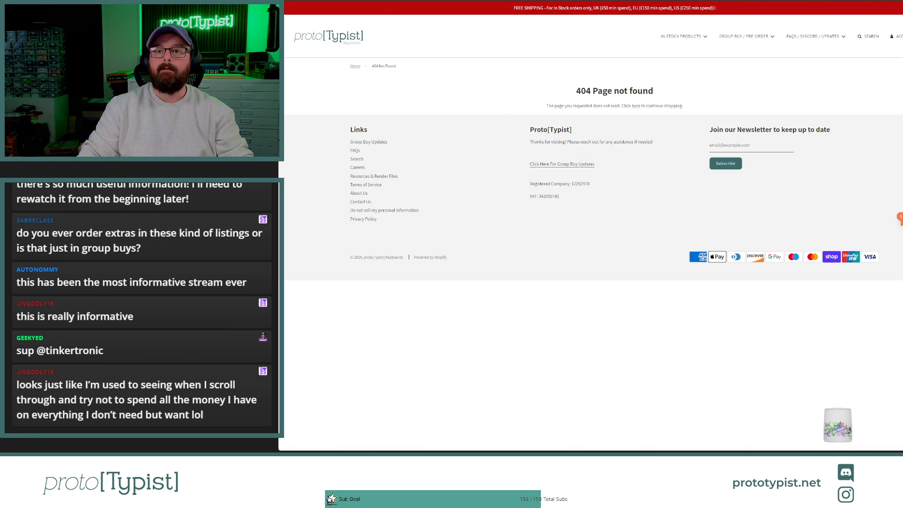
{"action": "key", "text": "alt+Left"}
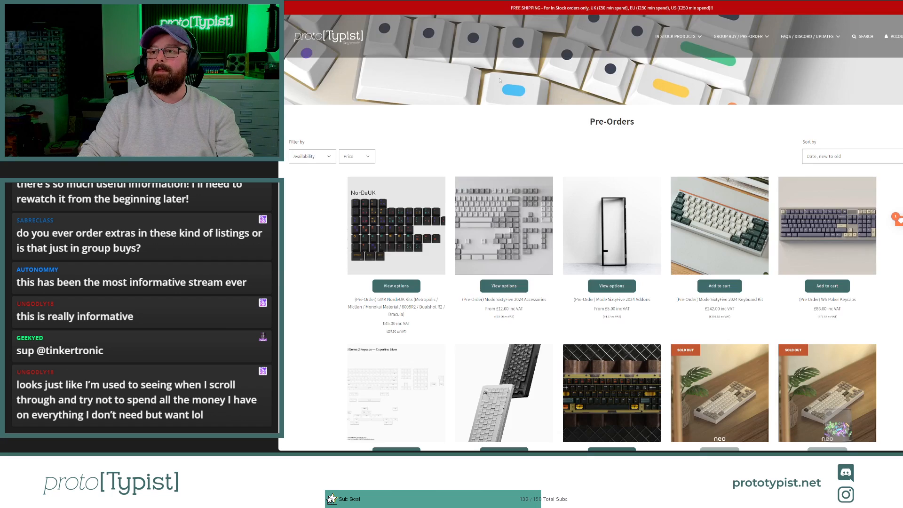
{"action": "left_click", "coordinate": [385, 232]}
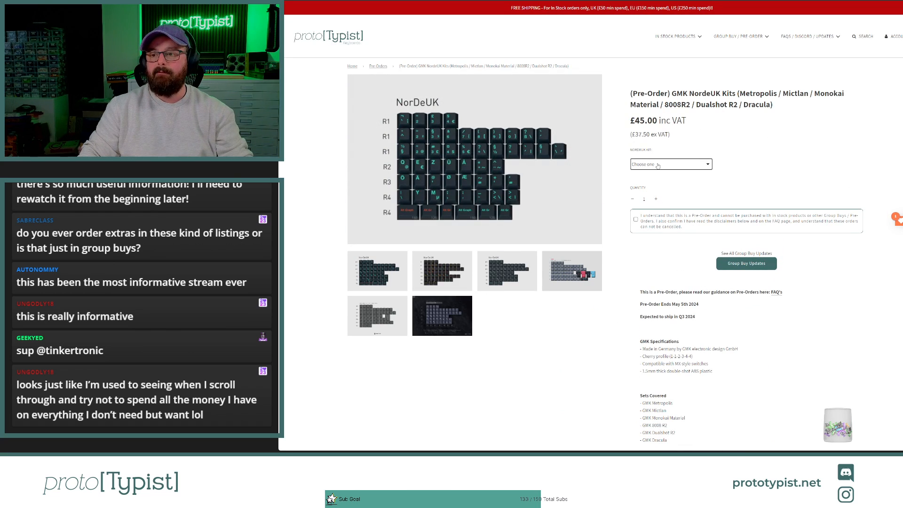
Step: Check the product images for the GMK 8008 R2, GMK Dualshot and GMK Dracula Nordeuk variants on the live product page
{"action": "left_click", "coordinate": [658, 165]}
{"action": "left_click", "coordinate": [657, 191]}
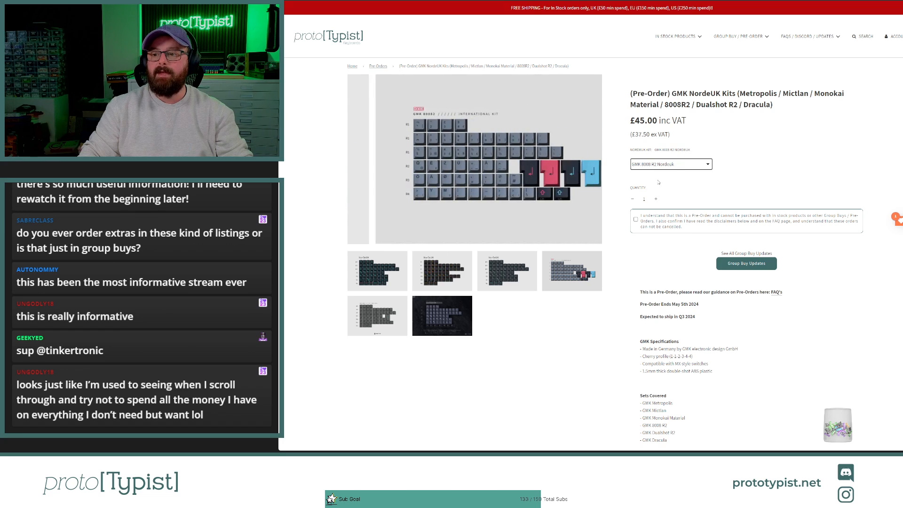
{"action": "left_click", "coordinate": [657, 165]}
{"action": "left_click", "coordinate": [658, 206]}
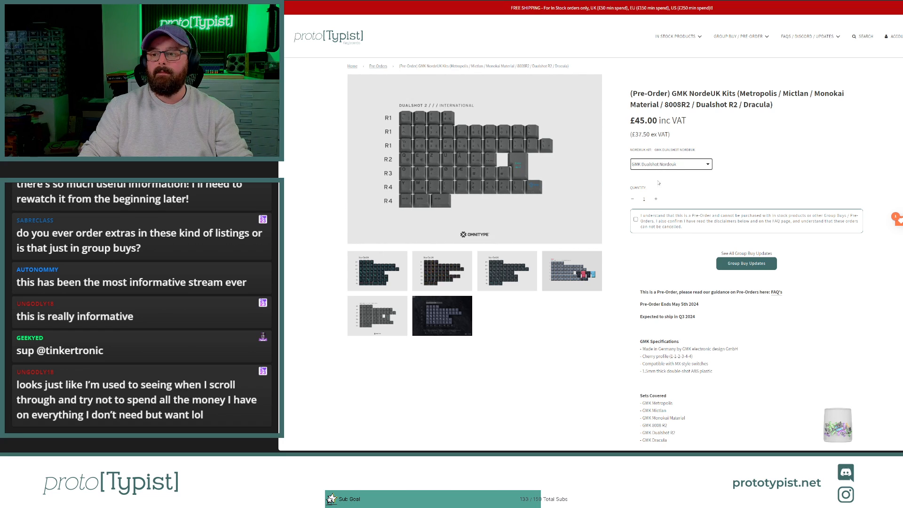
{"action": "left_click", "coordinate": [657, 213]}
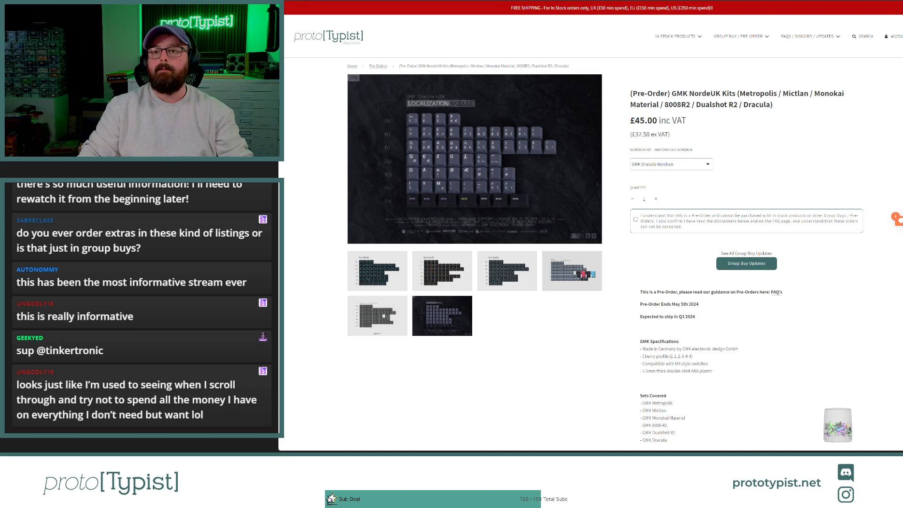
Step: Switch to the Oblotzky Industries store and view the International kit of GMK CYL 80082, then return to the kits overview
{"action": "key", "text": "ctrl+shift+Tab"}
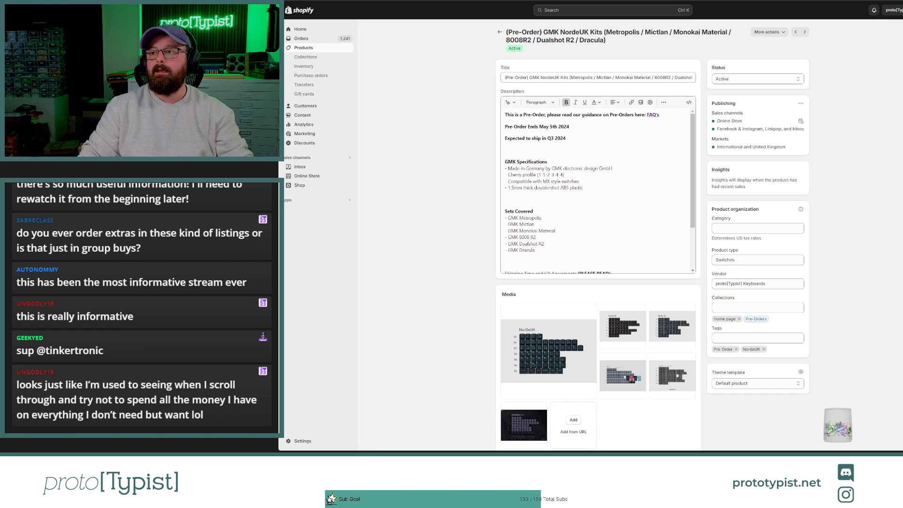
{"action": "key", "text": "ctrl+shift+Tab"}
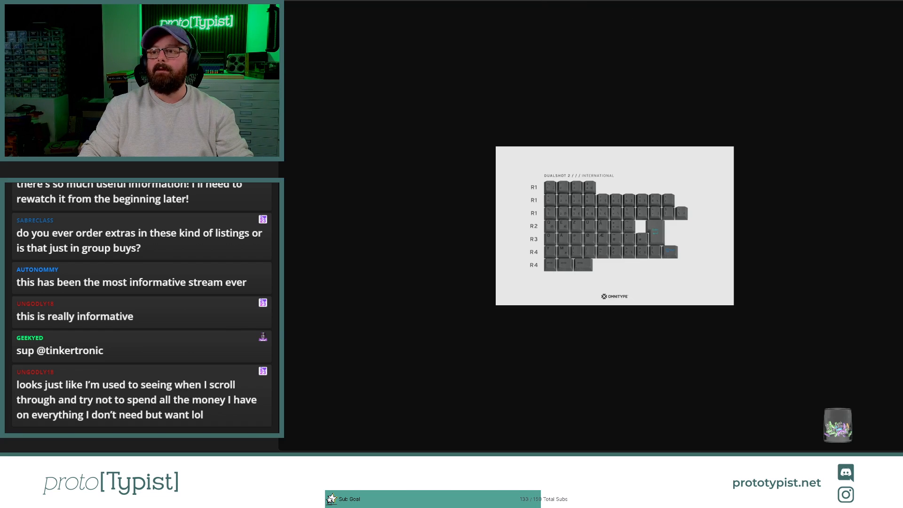
{"action": "key", "text": "ctrl+shift+Tab"}
{"action": "key", "text": "ctrl+shift+Tab"}
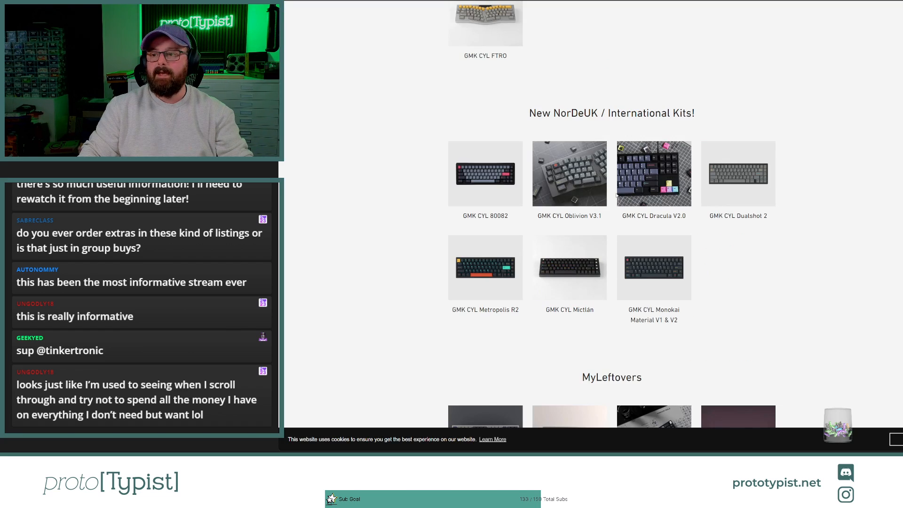
{"action": "left_click", "coordinate": [486, 174]}
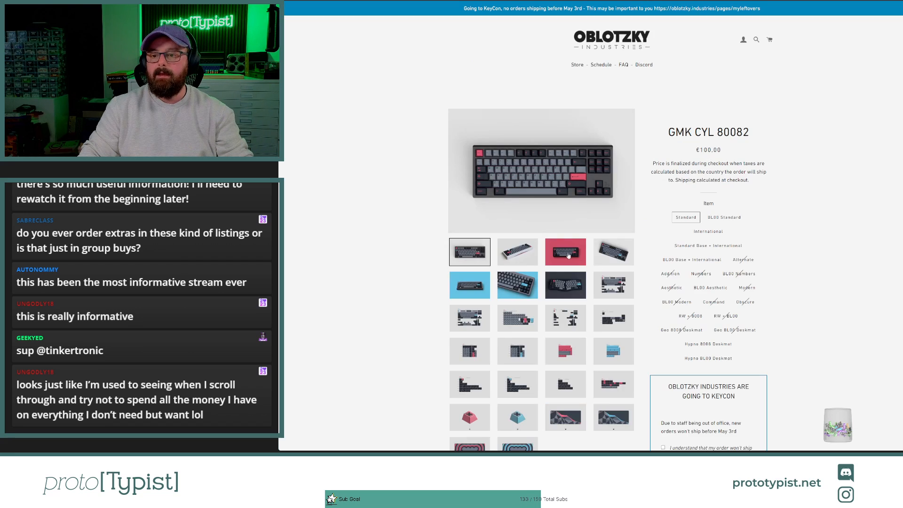
{"action": "left_click", "coordinate": [708, 232]}
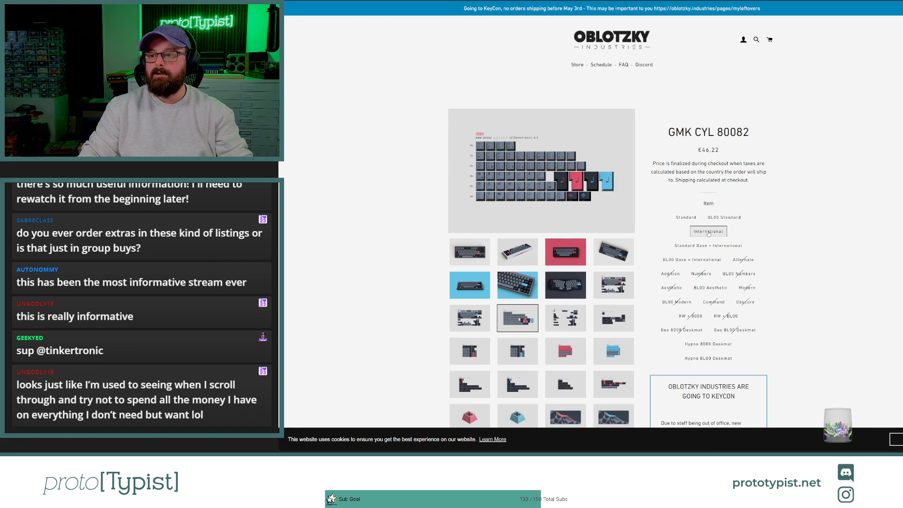
{"action": "key", "text": "alt+Left"}
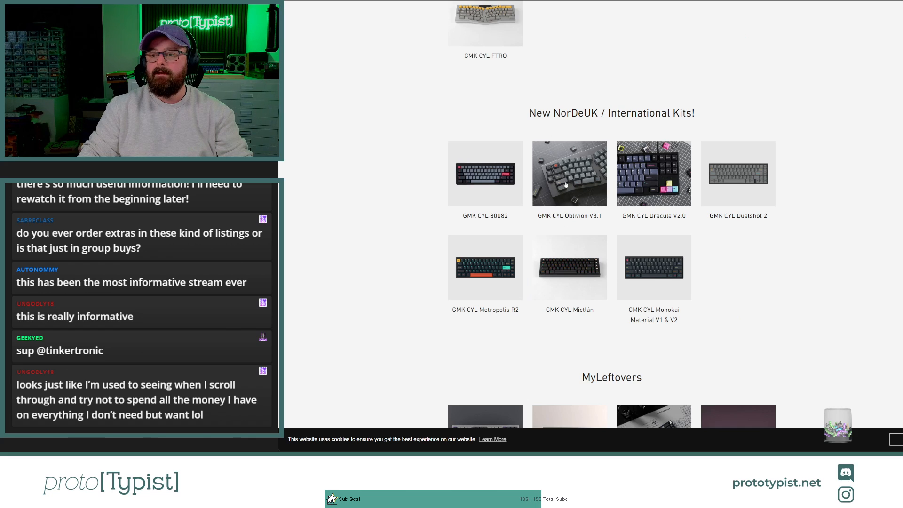
Step: View the Localization kit of GMK CYL Dracula V2.0 and the International kit of GMK CYL Dualshot 2
{"action": "left_click", "coordinate": [668, 183]}
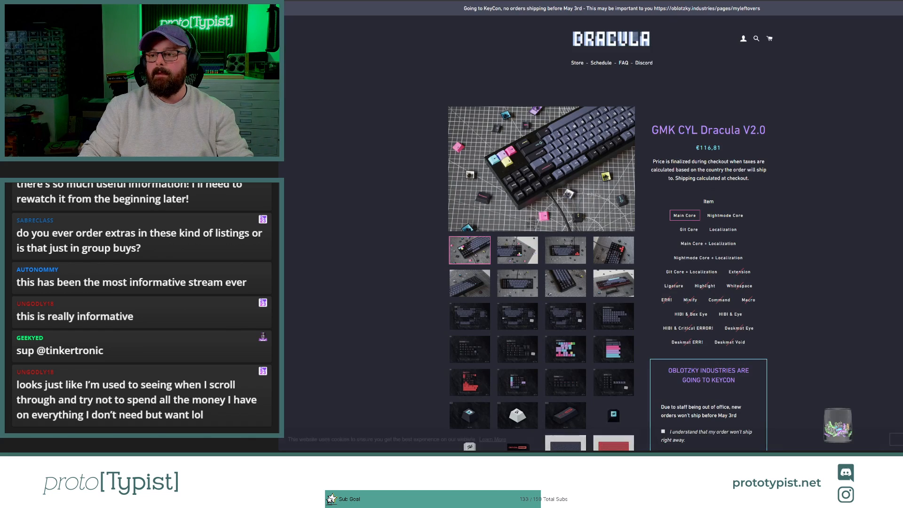
{"action": "left_click", "coordinate": [724, 230]}
{"action": "key", "text": "alt+Left"}
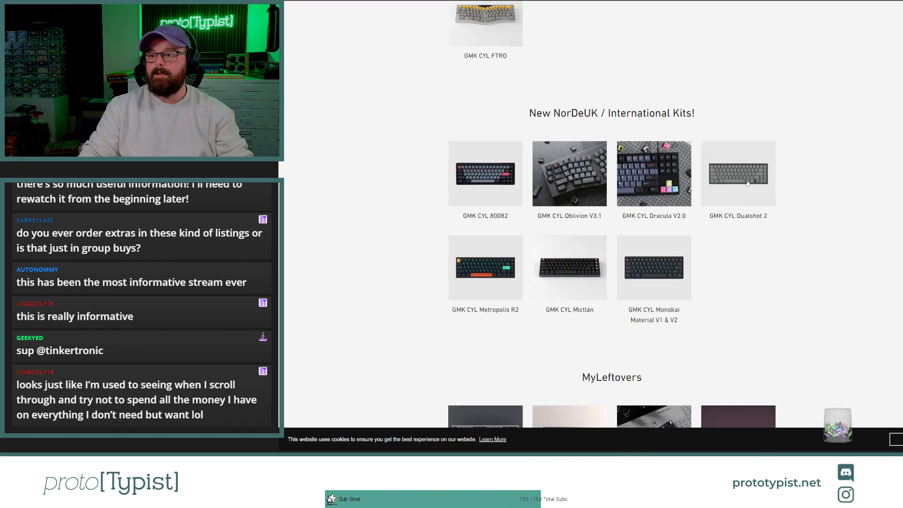
{"action": "left_click", "coordinate": [725, 178]}
{"action": "left_click", "coordinate": [736, 218]}
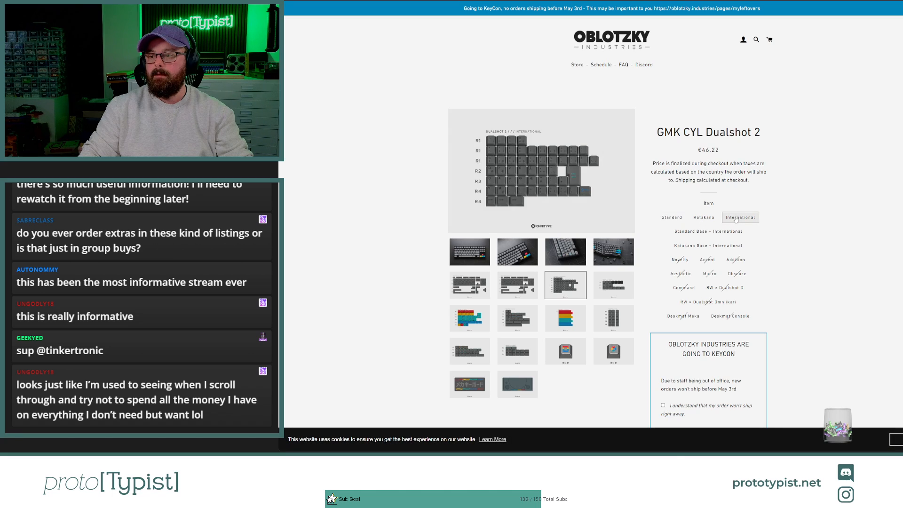
{"action": "key", "text": "alt+Left"}
Step: View the NorDeUK kits of GMK CYL Metropolis R2 and GMK CYL Mictlán, returning to the kits overview
{"action": "left_click", "coordinate": [478, 277]}
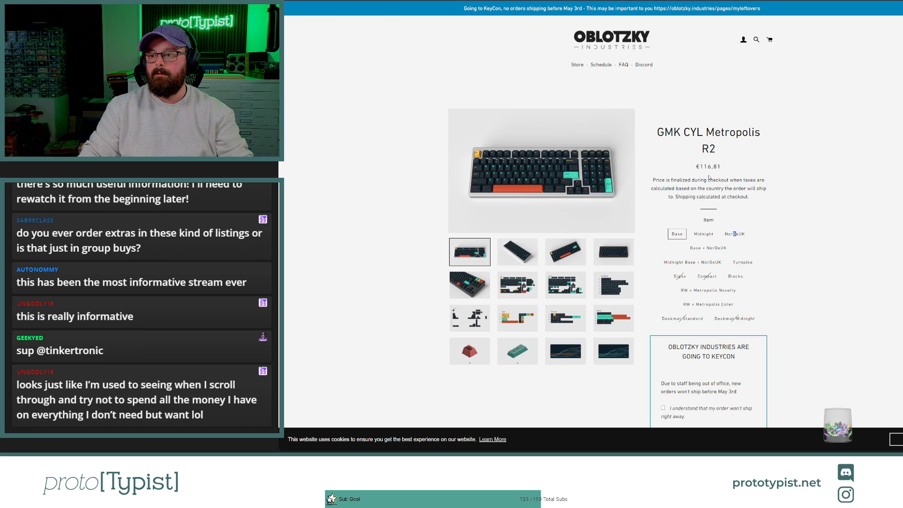
{"action": "left_click", "coordinate": [735, 234]}
{"action": "key", "text": "alt+Left"}
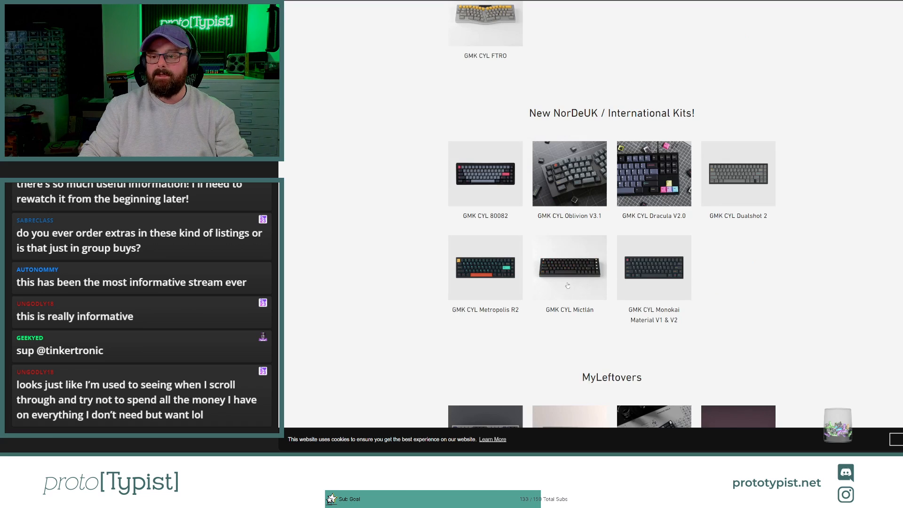
{"action": "left_click", "coordinate": [569, 283]}
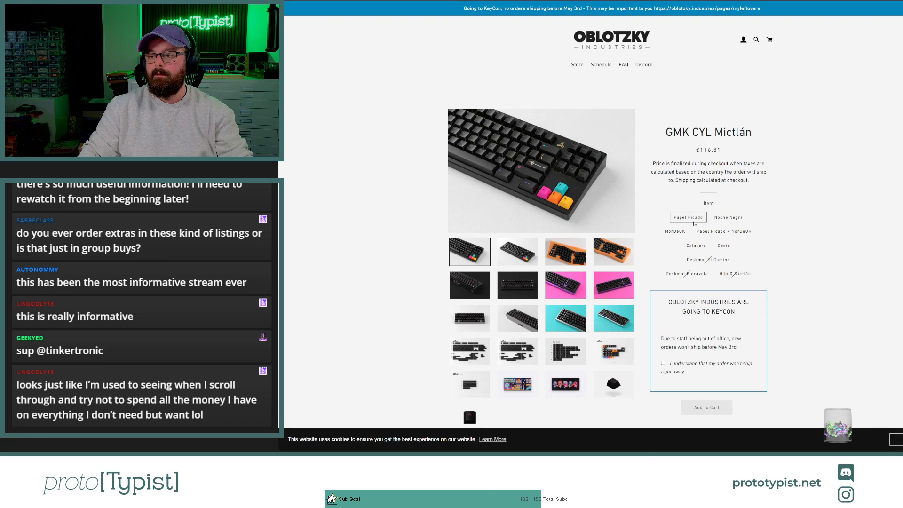
{"action": "left_click", "coordinate": [676, 231]}
{"action": "key", "text": "alt+Left"}
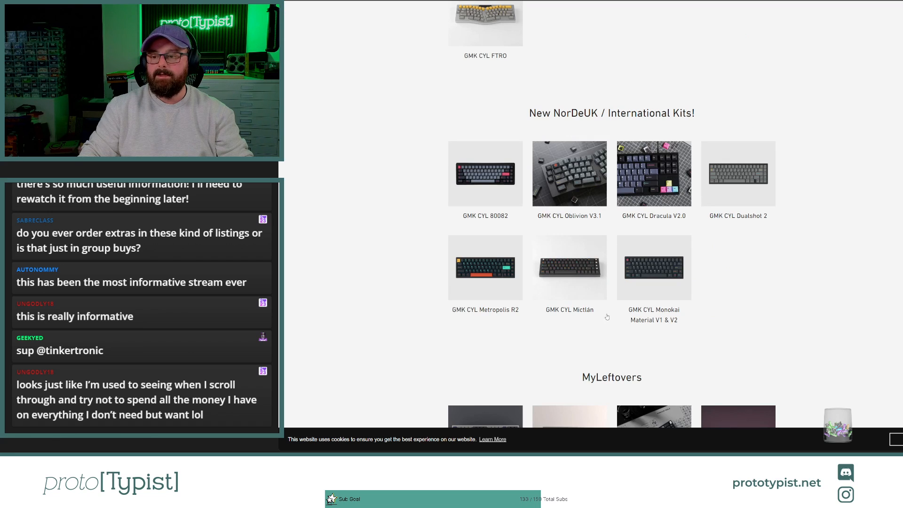
Step: View the Hagoromo ANSI and Hagoromo NorDe kits of GMK CYL Oblivion V3.1, and return to the Shopify product admin page
{"action": "left_click", "coordinate": [554, 193]}
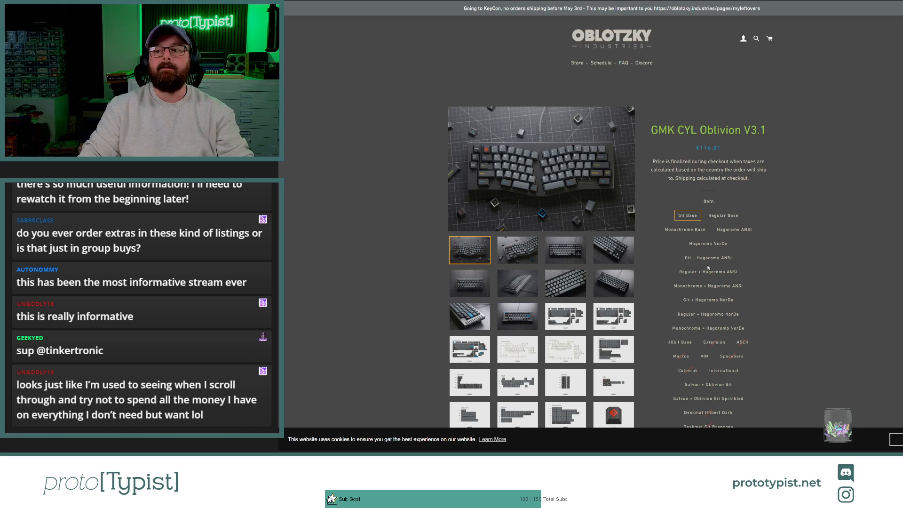
{"action": "scroll", "coordinate": [599, 240], "scroll_direction": "down", "scroll_amount": 3}
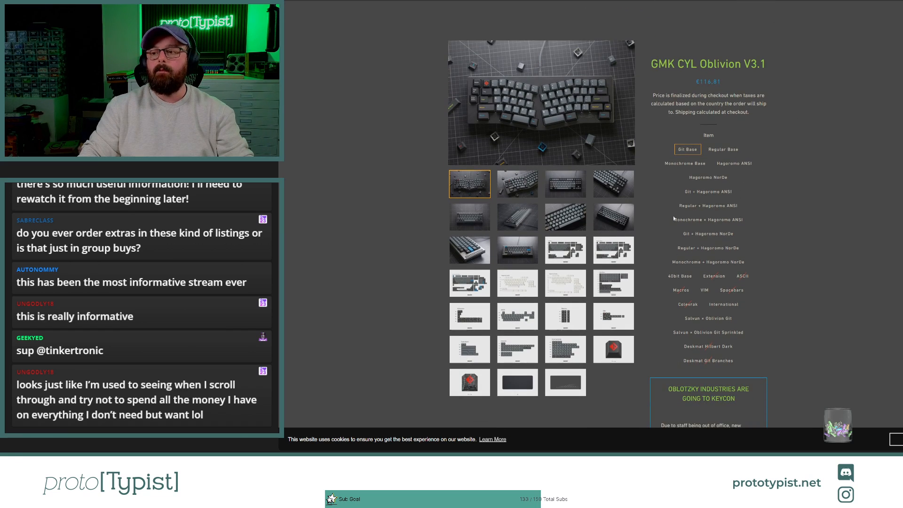
{"action": "left_click", "coordinate": [734, 163]}
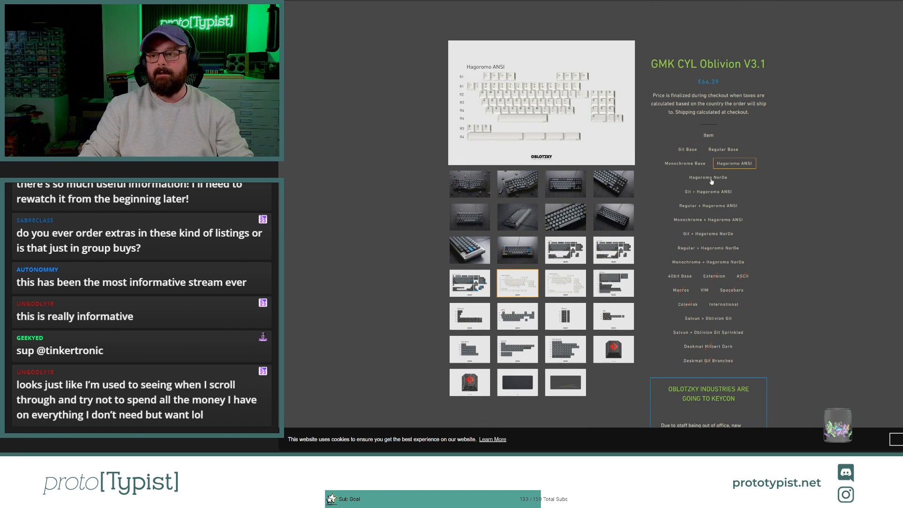
{"action": "left_click", "coordinate": [709, 178]}
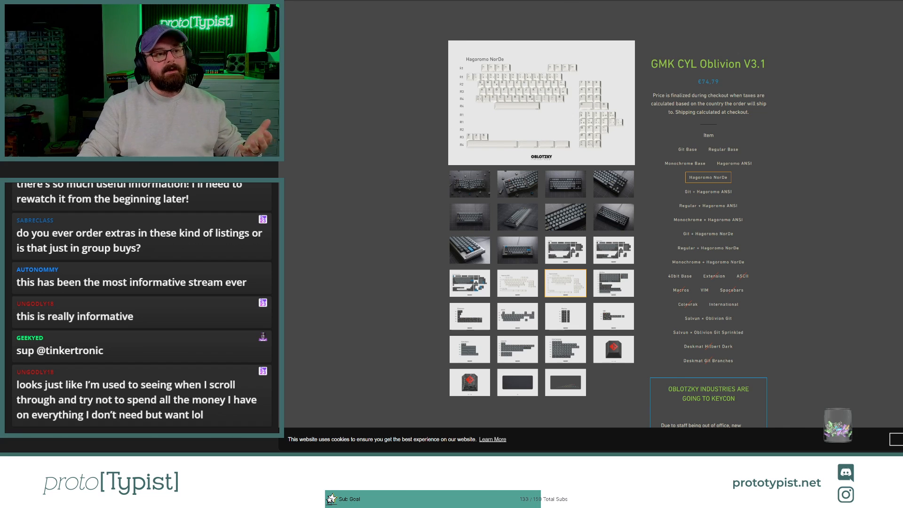
{"action": "key", "text": "ctrl+Tab"}
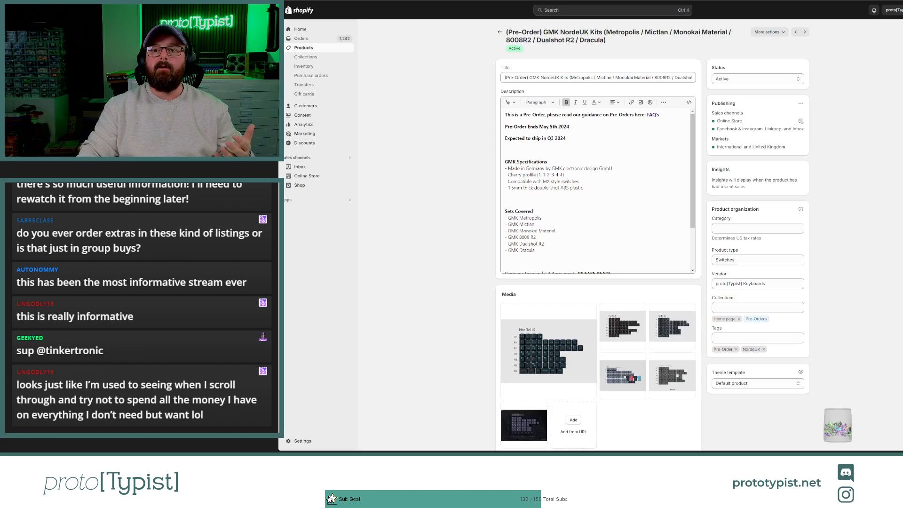